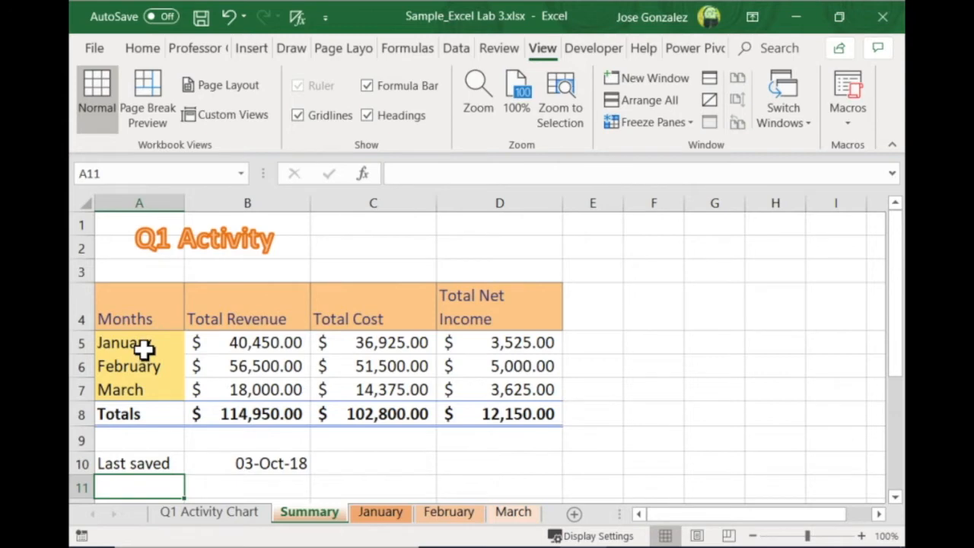
Examine the formulas behind the Summary sheet's monthly revenue, cost and net income figures and its Totals row
click(228, 346)
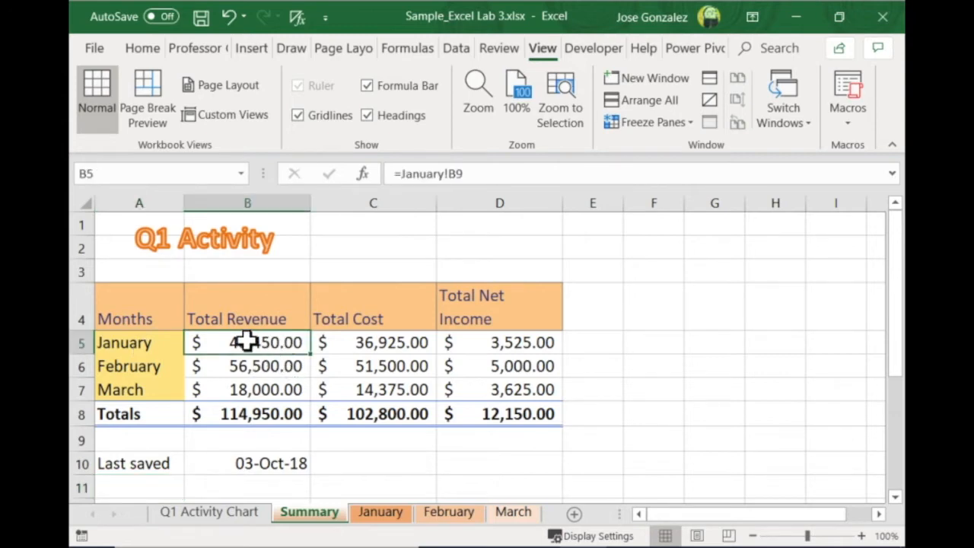
click(265, 368)
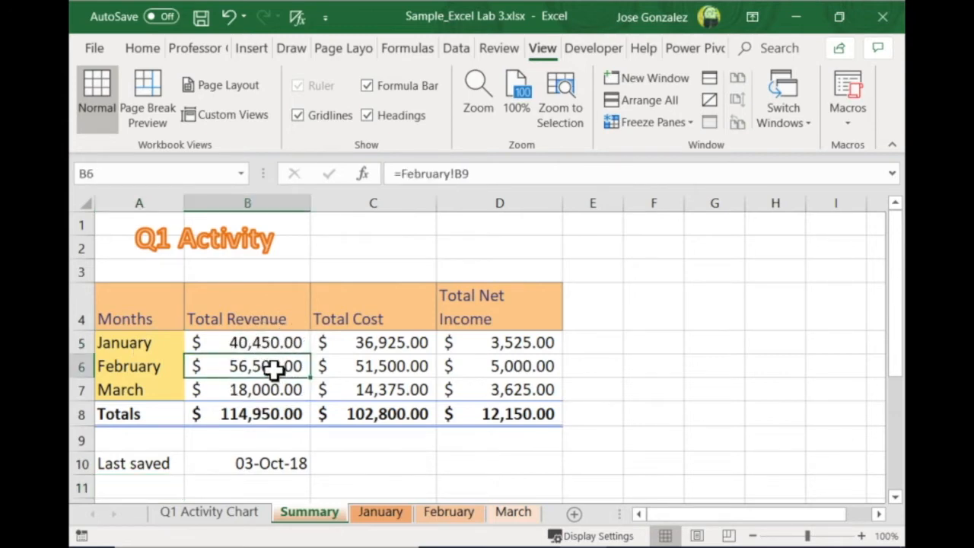
click(275, 391)
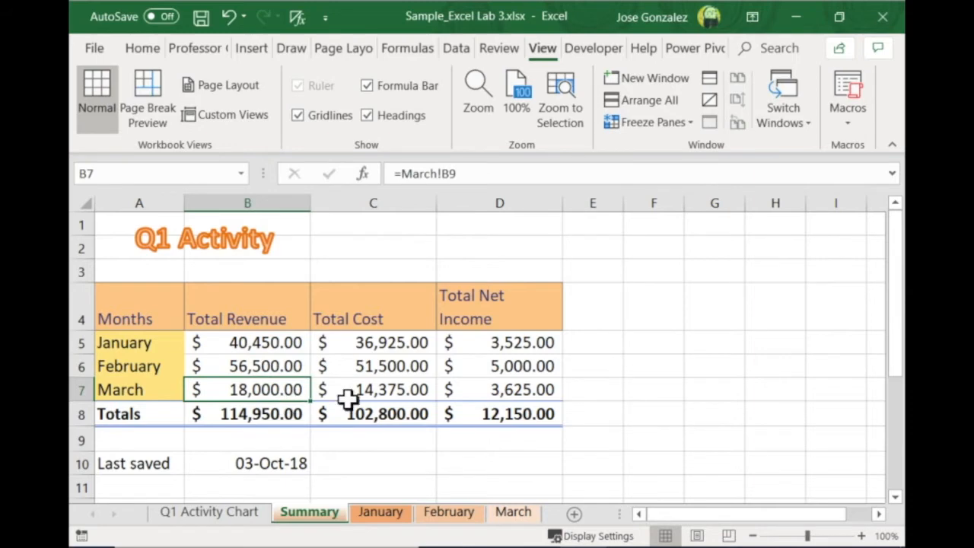
click(394, 349)
click(388, 368)
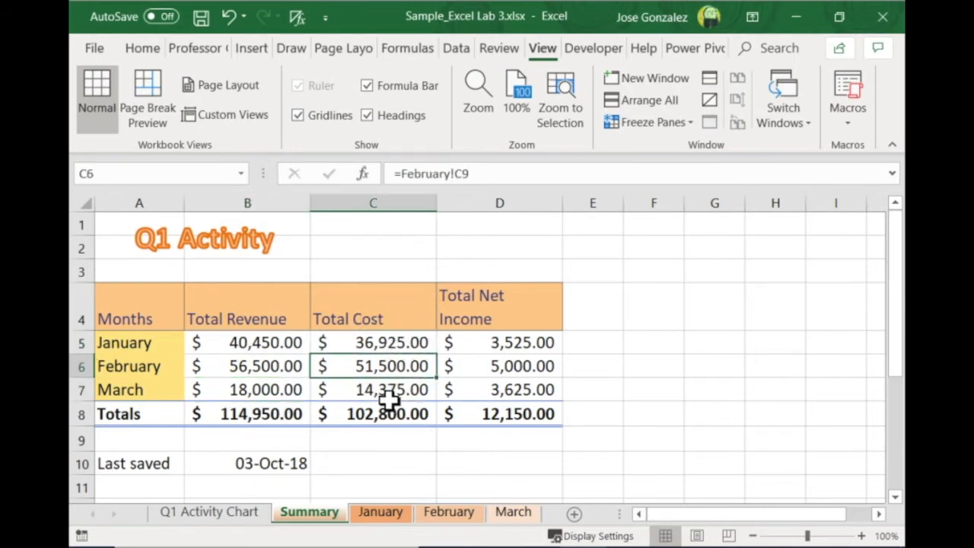
click(391, 391)
click(507, 344)
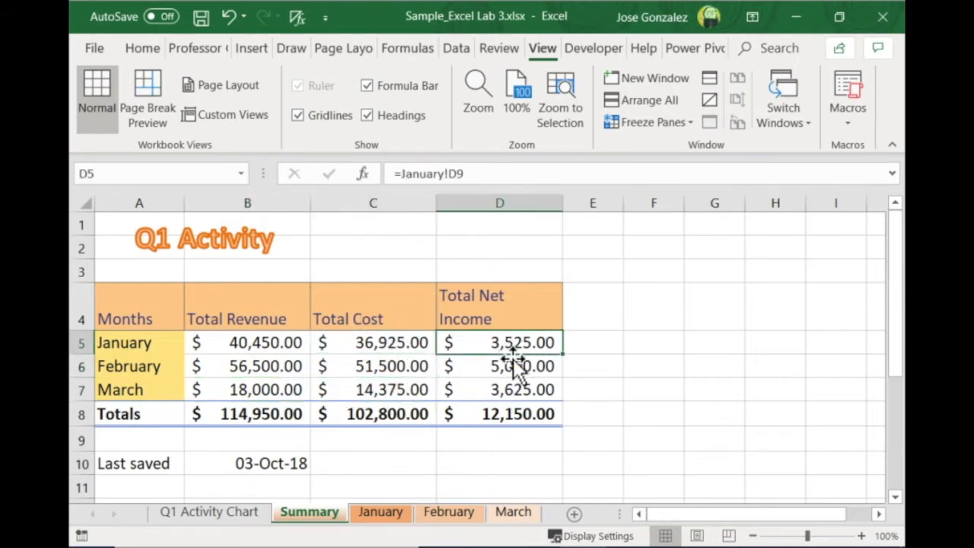
click(514, 368)
click(517, 392)
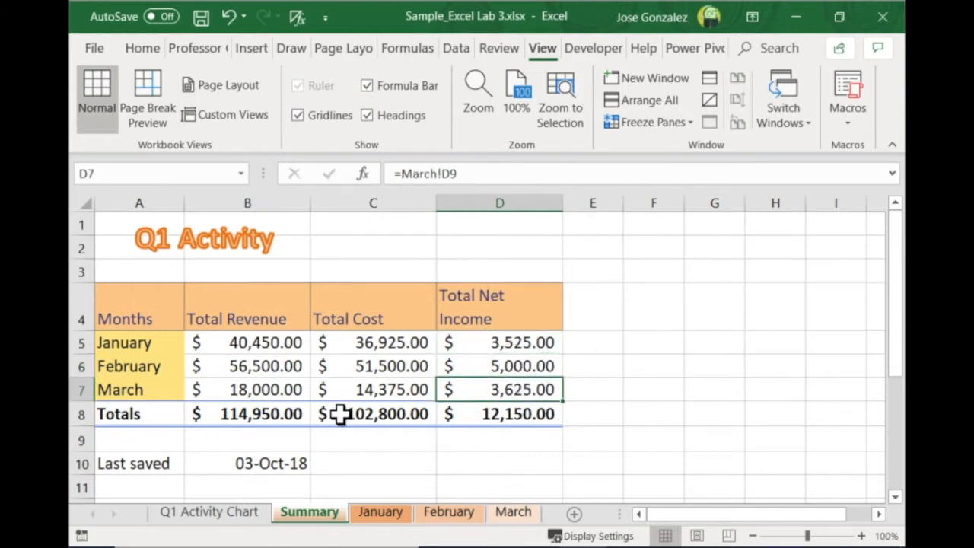
click(250, 423)
click(355, 418)
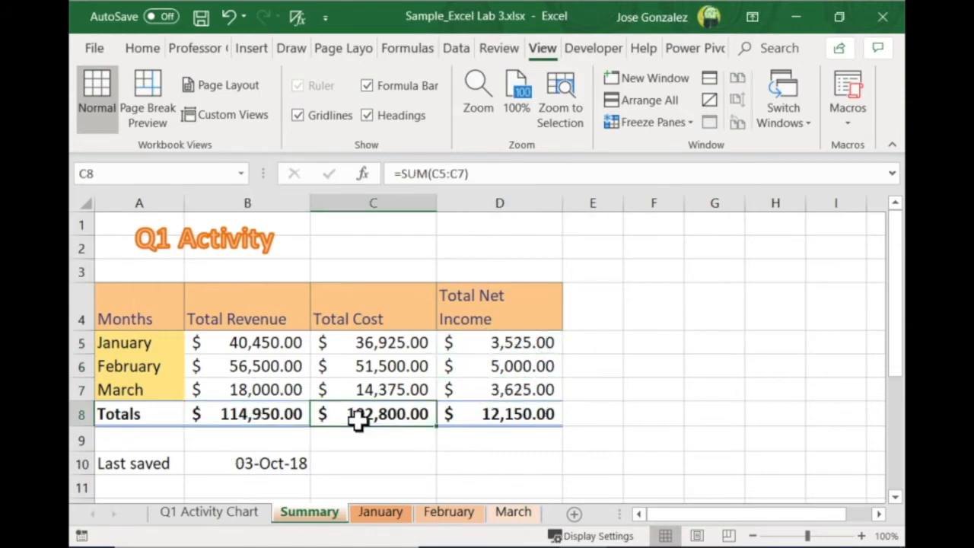
click(506, 420)
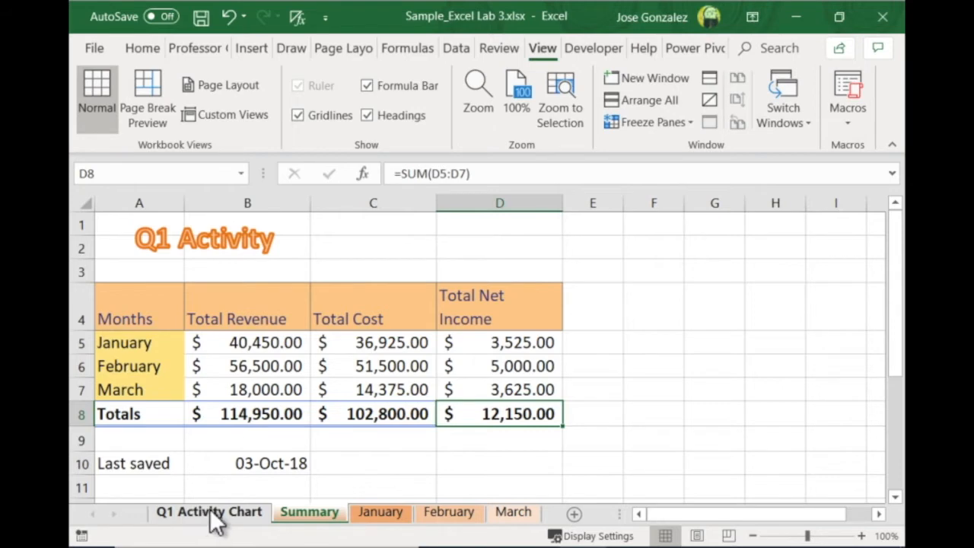
Look through the January, February and March sheets to compare their product tables
click(308, 515)
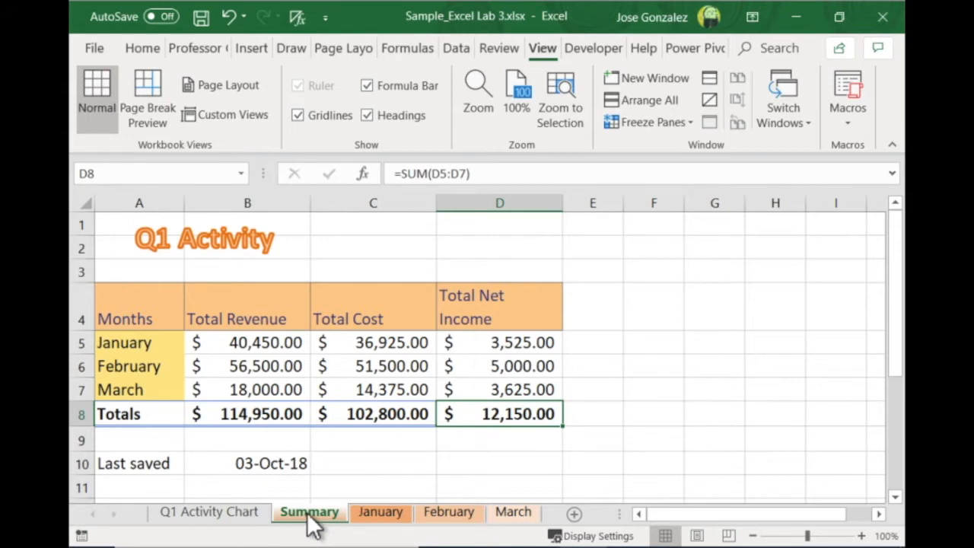
click(378, 511)
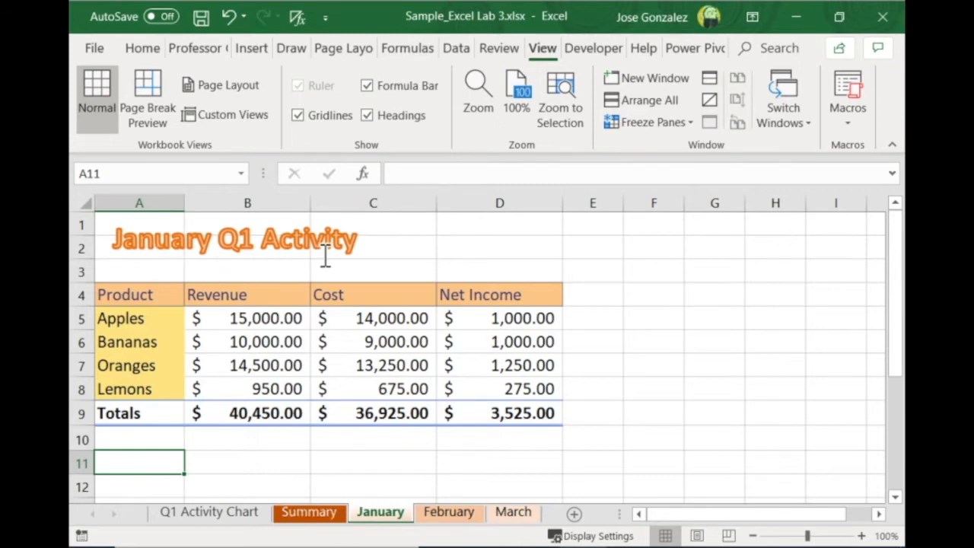
click(445, 514)
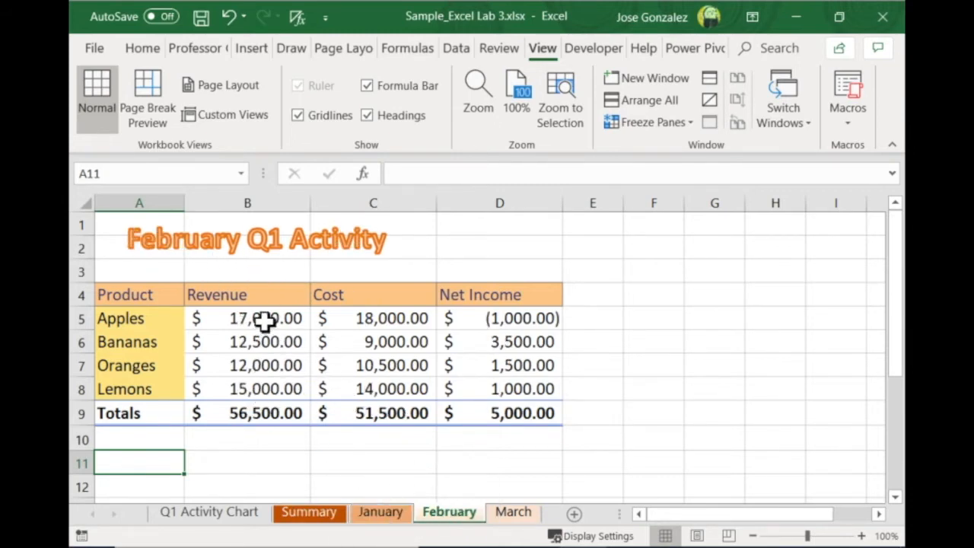
click(512, 513)
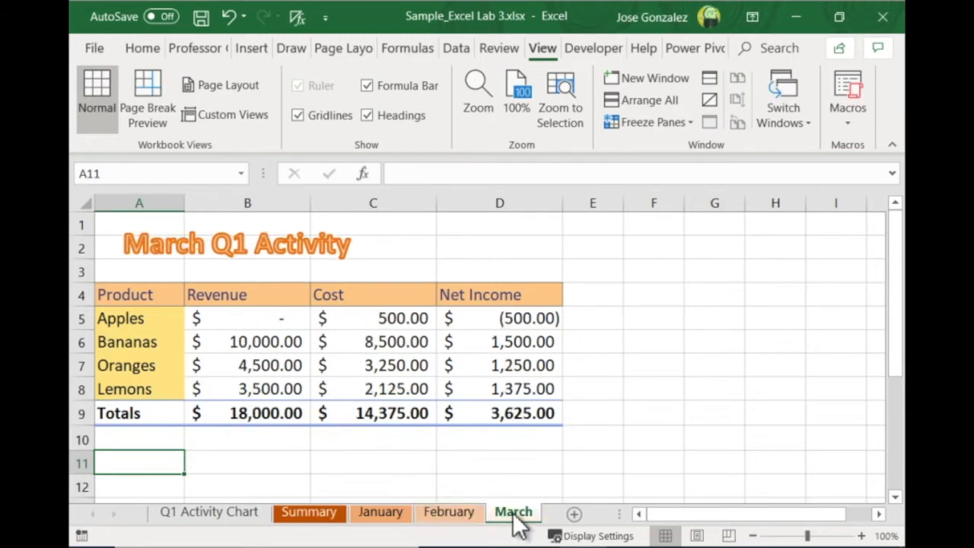
click(384, 514)
click(428, 514)
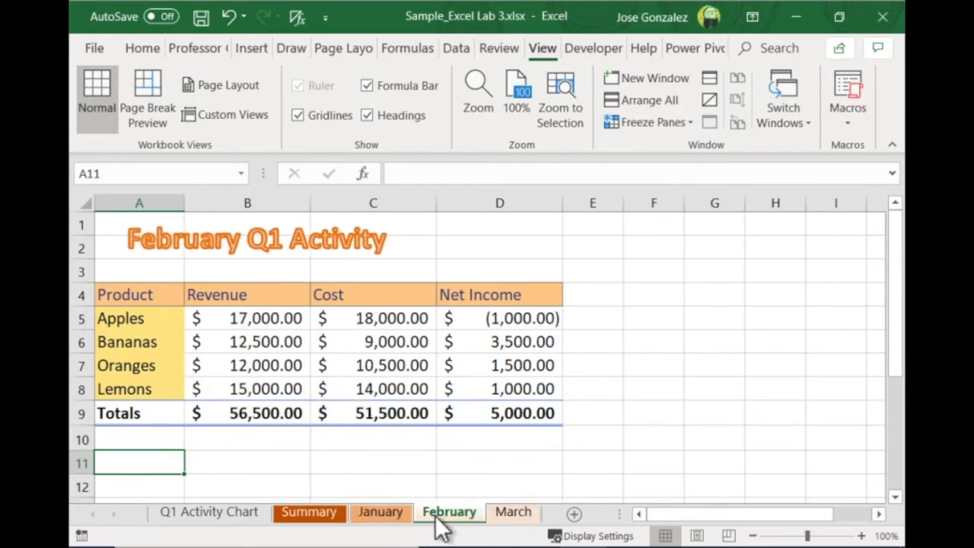
click(519, 512)
Examine the January sheet's table layout, check February and March for the same layout, and return to the Summary sheet
click(390, 511)
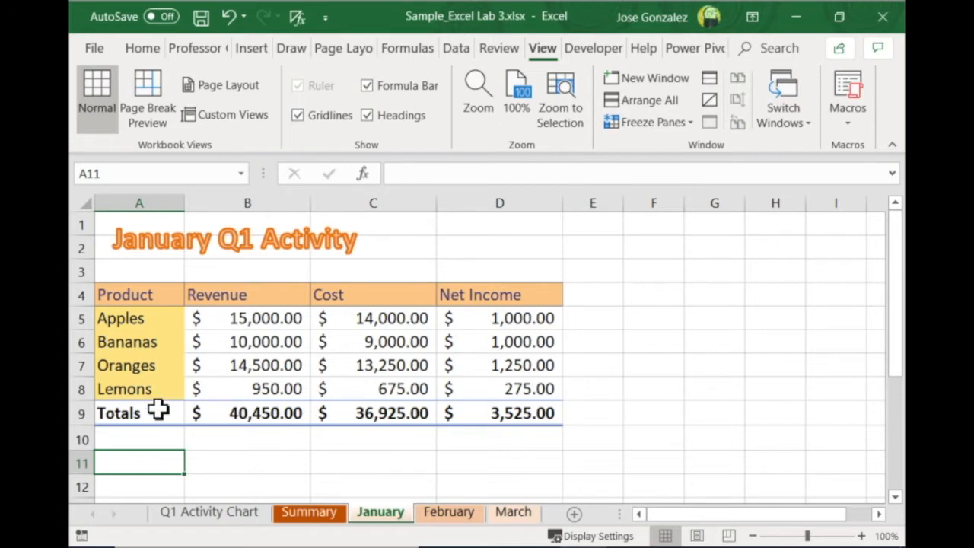
scroll(169, 417, right, 1)
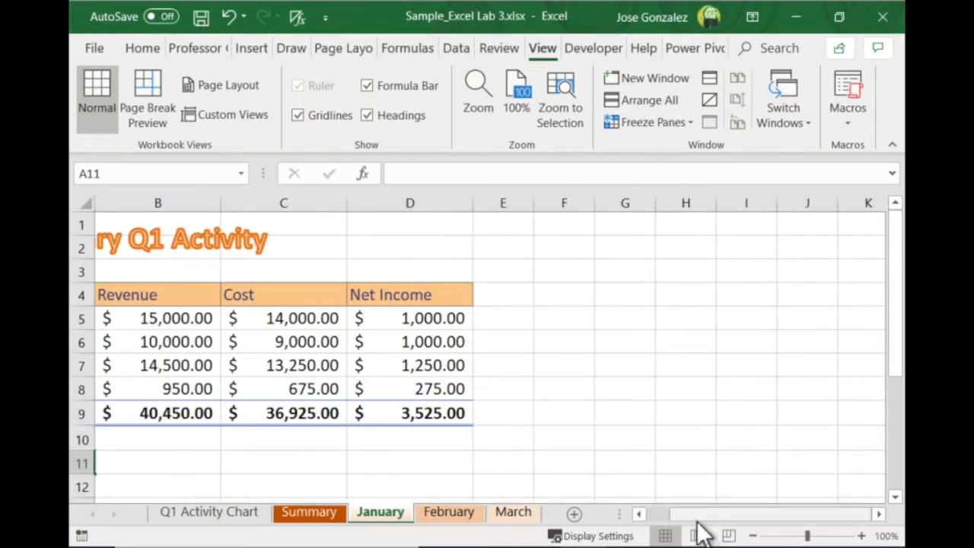
drag(696, 517, 630, 517)
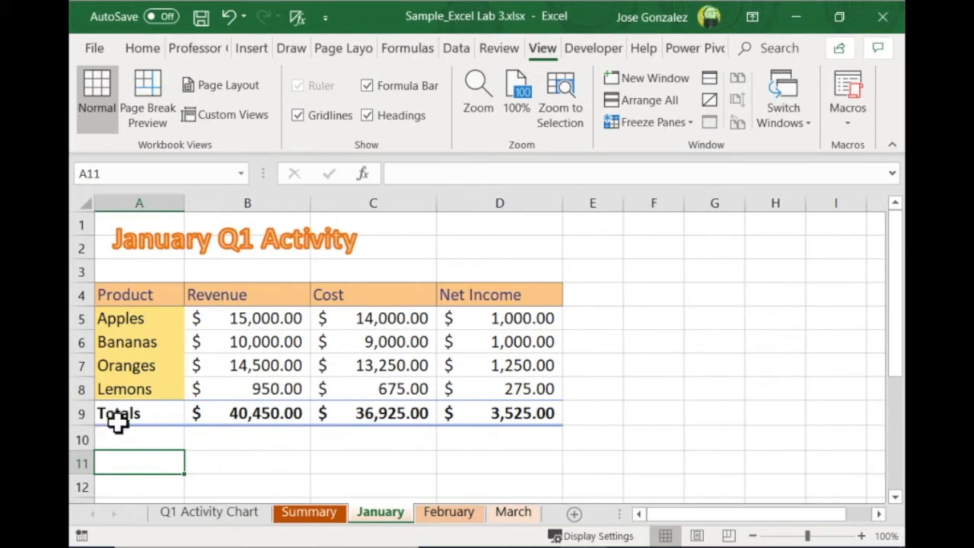
click(466, 518)
click(504, 511)
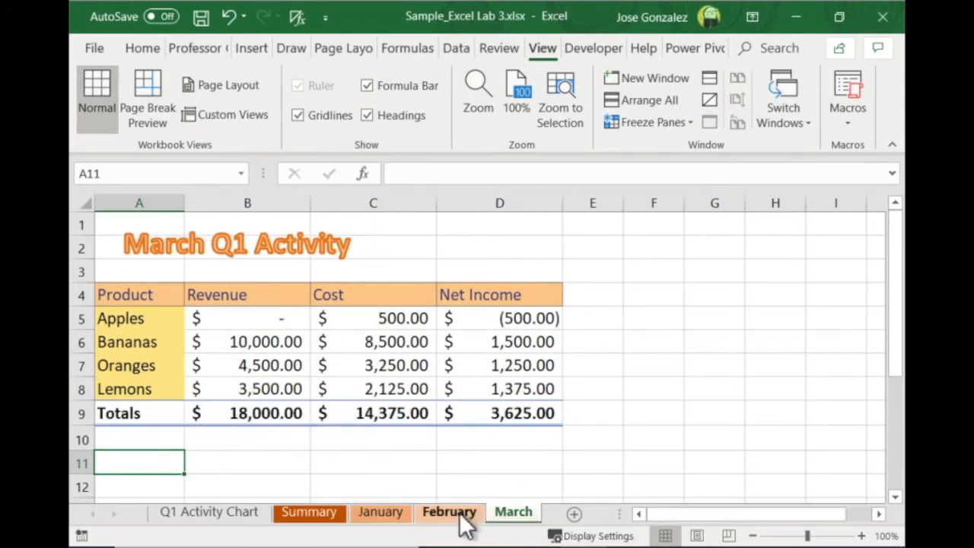
click(449, 516)
click(400, 520)
click(305, 521)
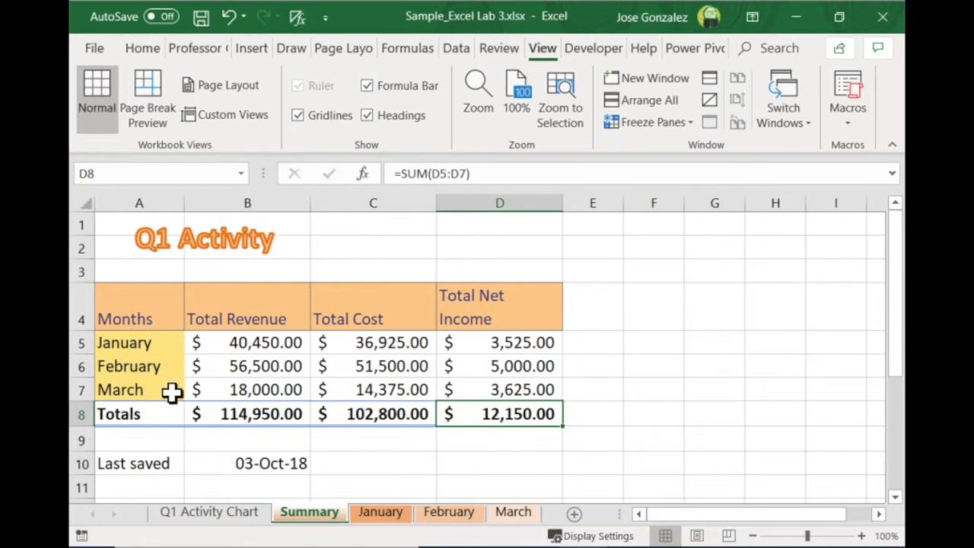
View the Q1 Activity Chart sheet, and go through the Summary, January, February and March sheets in order
click(228, 524)
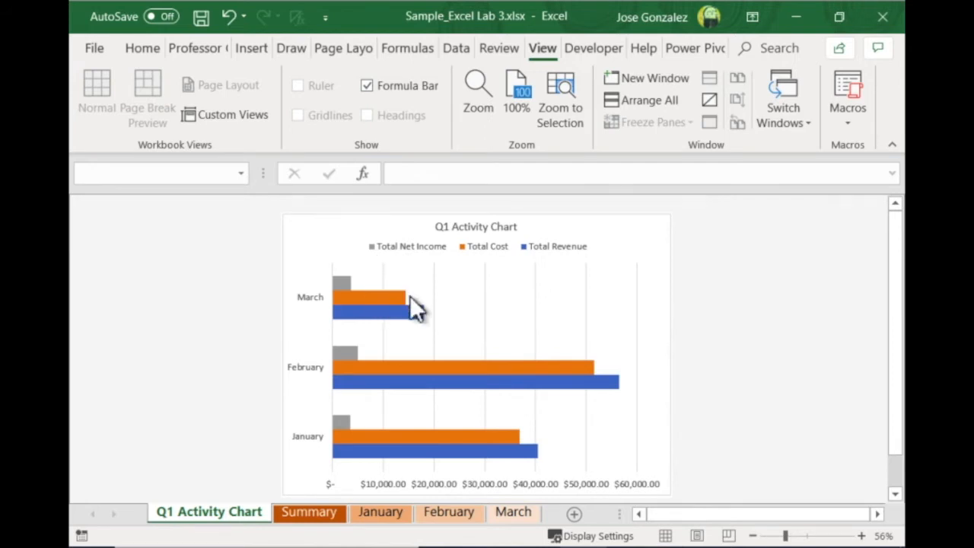
mouse_move(409, 295)
click(326, 516)
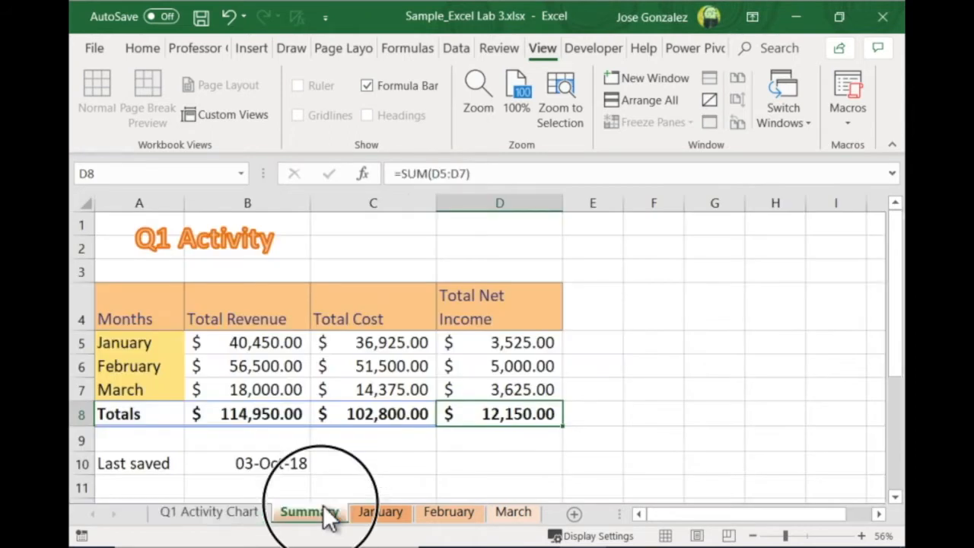
click(387, 509)
click(463, 511)
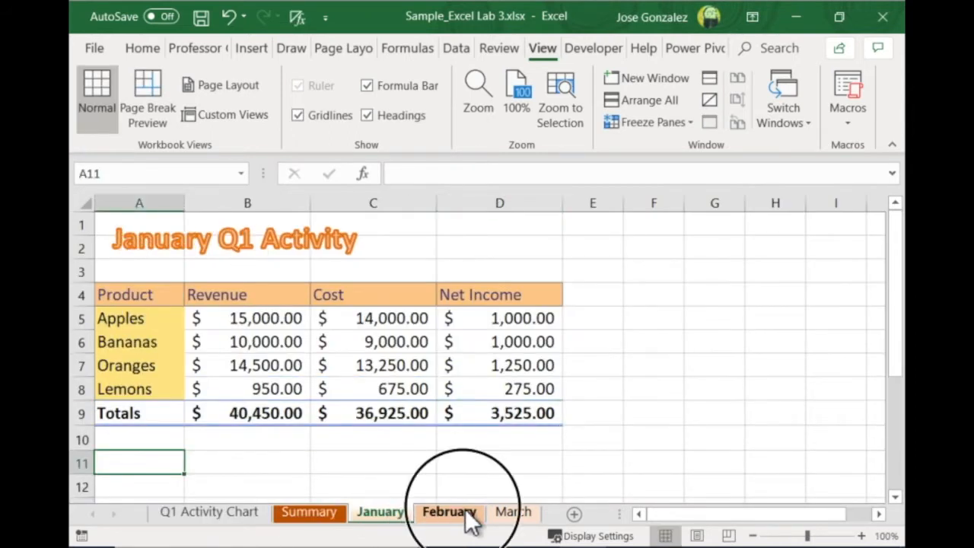
click(513, 511)
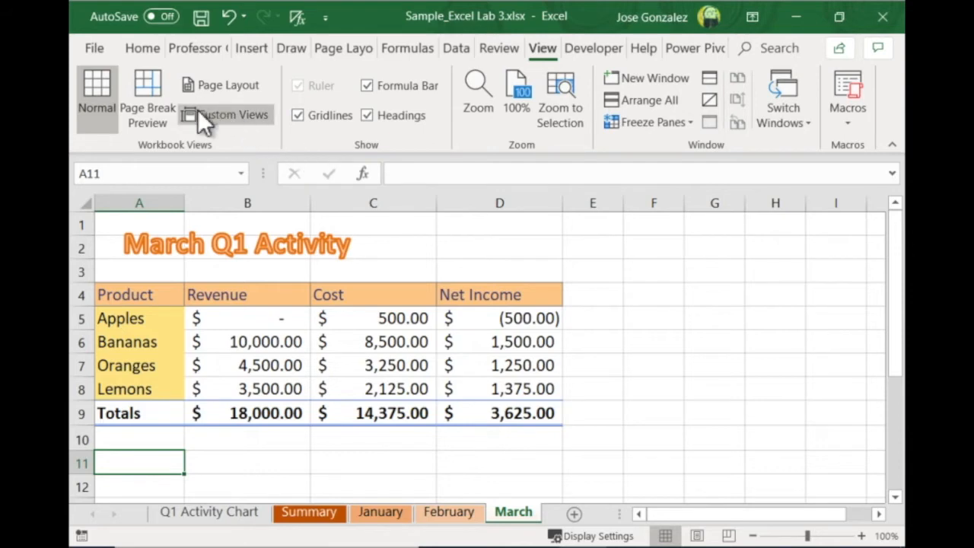
Create a new blank workbook
click(98, 45)
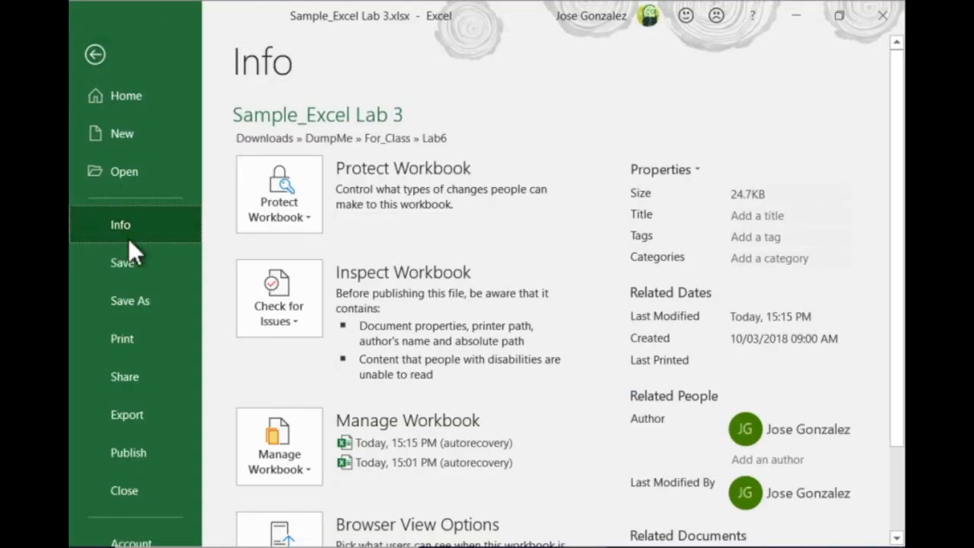
click(130, 133)
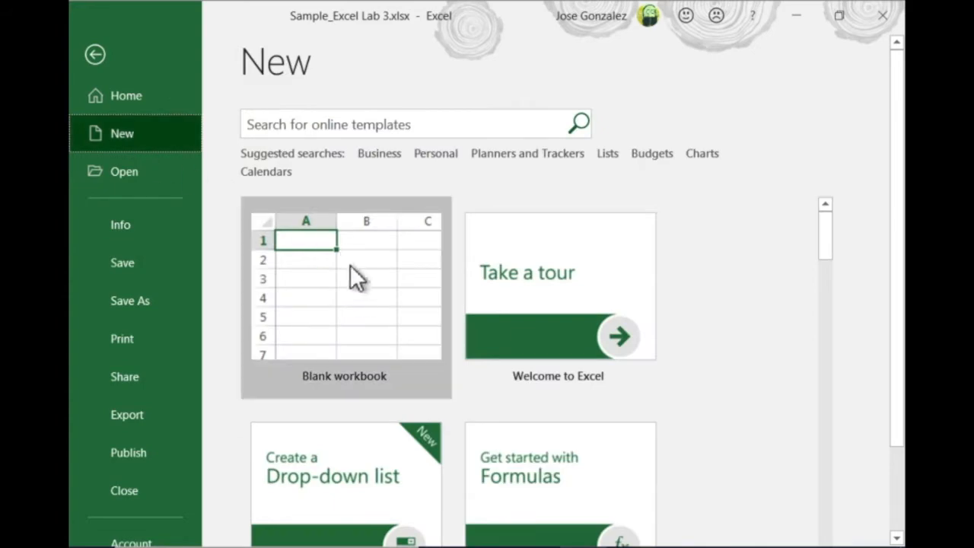
click(332, 376)
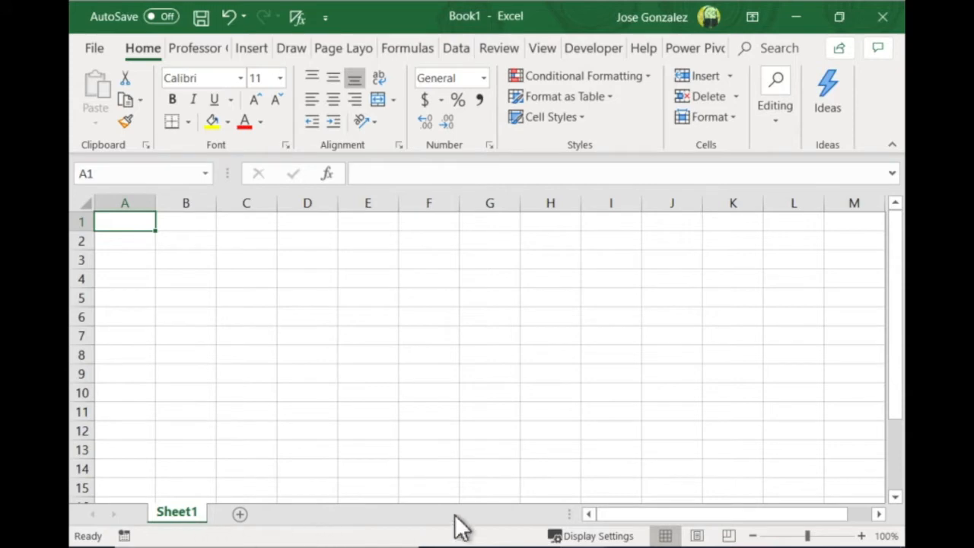
Add three worksheets to the new workbook after Sheet1
click(240, 516)
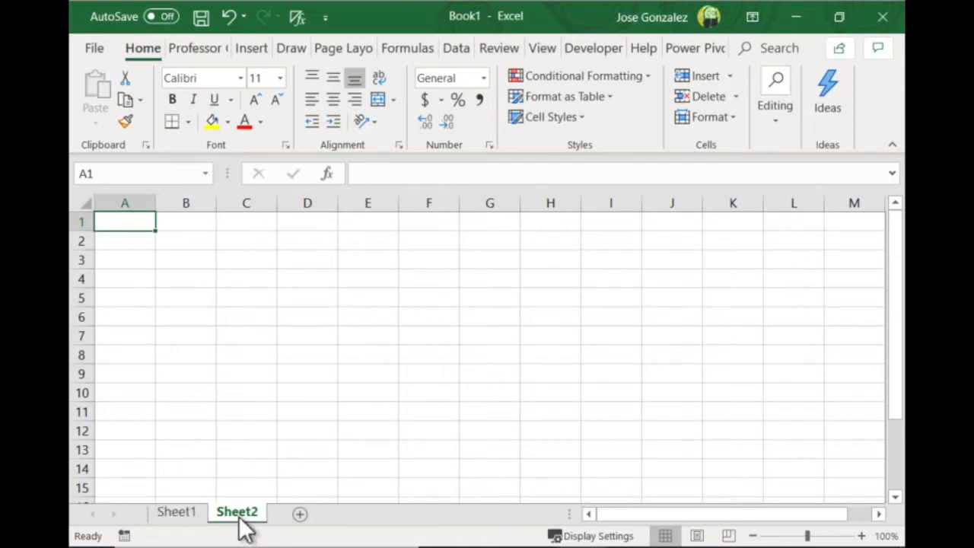
click(301, 515)
click(359, 517)
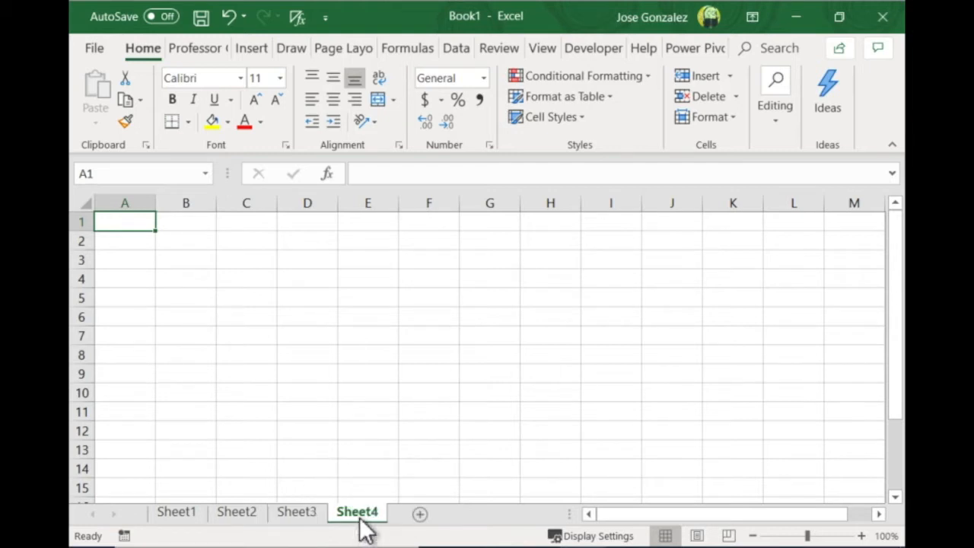
Rename Sheet1 as Summary
right_click(175, 514)
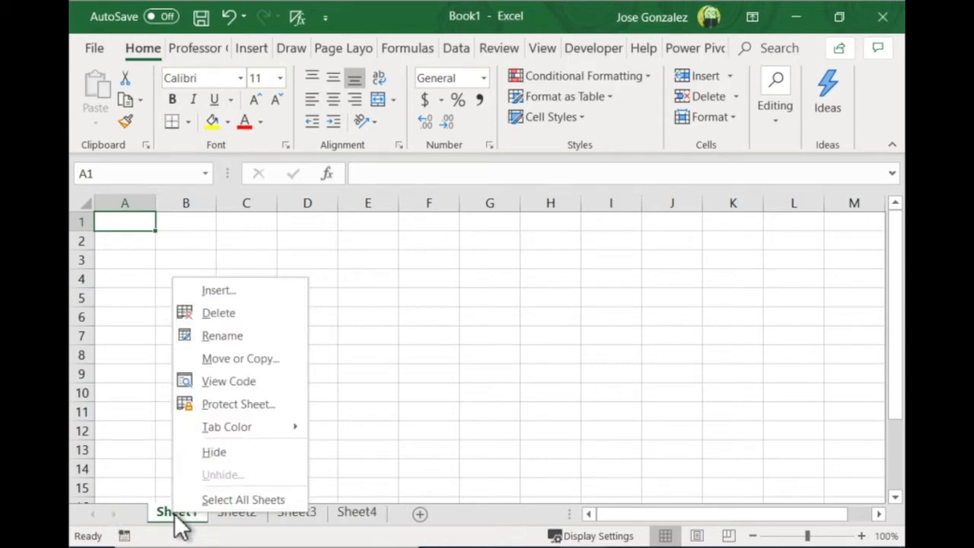
click(214, 342)
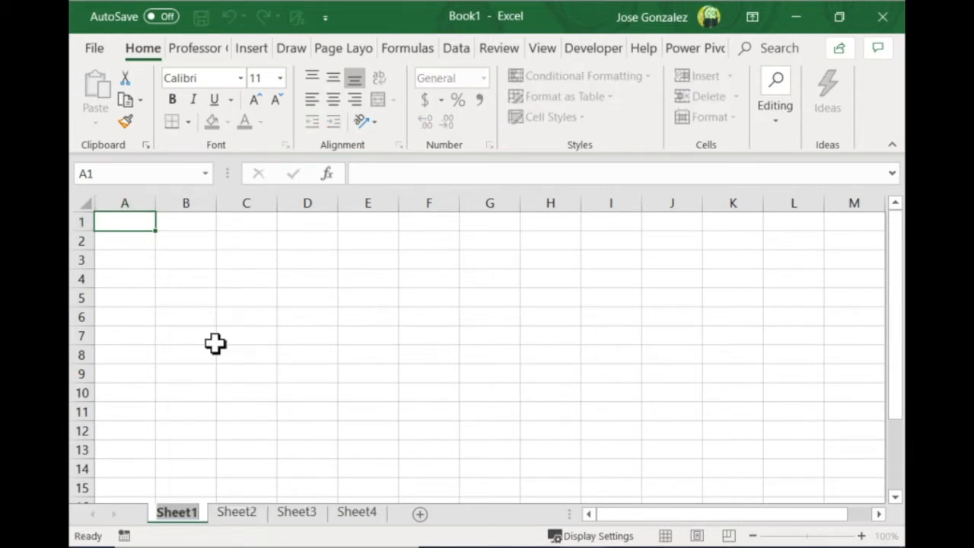
text(Summary)
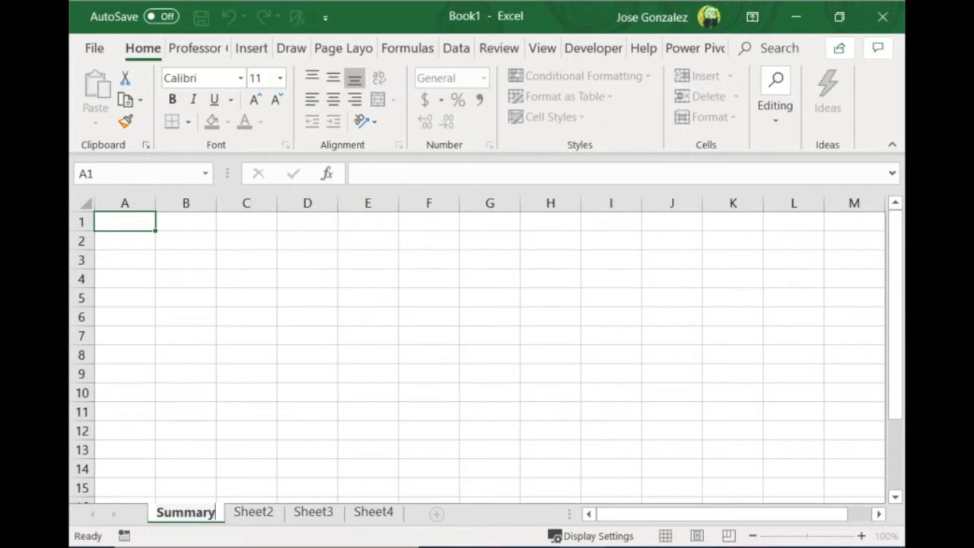
Rename Sheet2, Sheet3 and Sheet4 as January, February and March
click(257, 514)
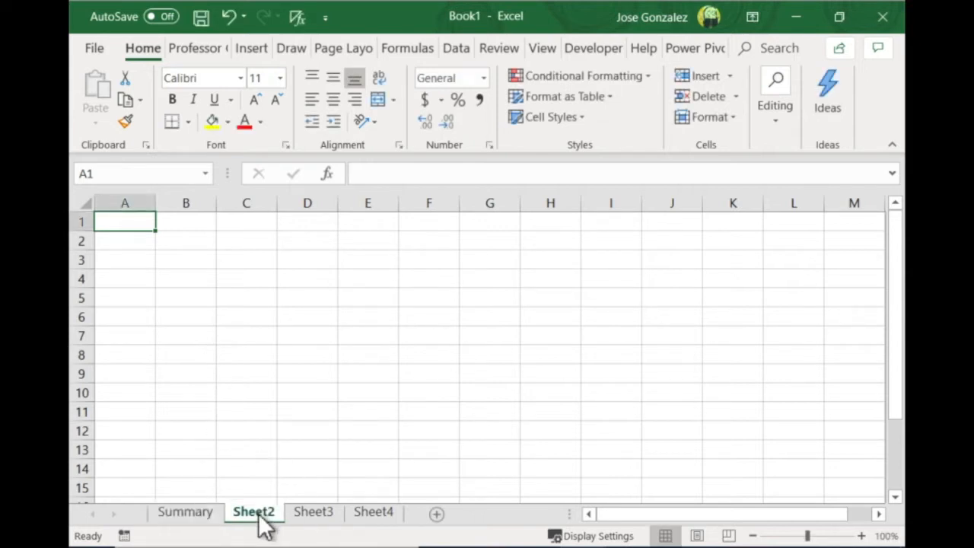
right_click(257, 517)
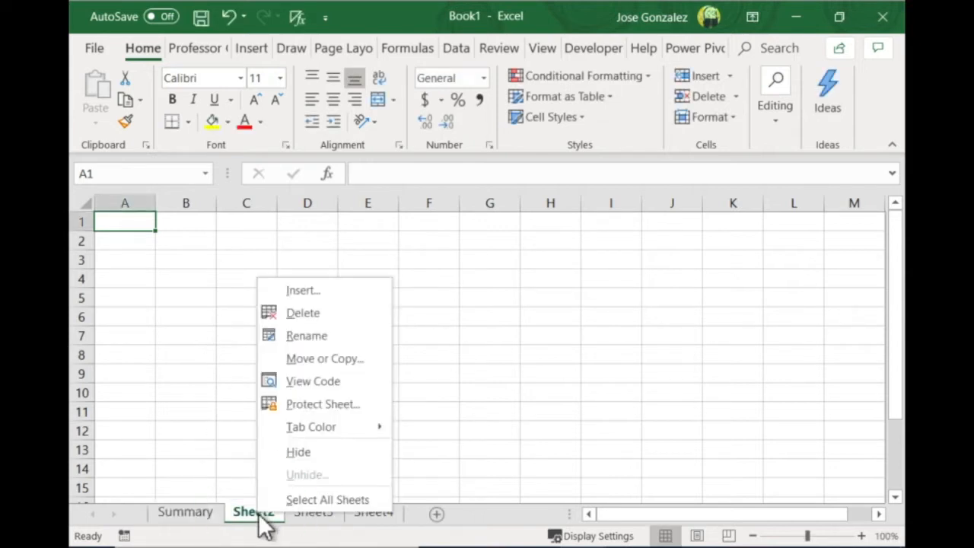
click(315, 338)
text(January)
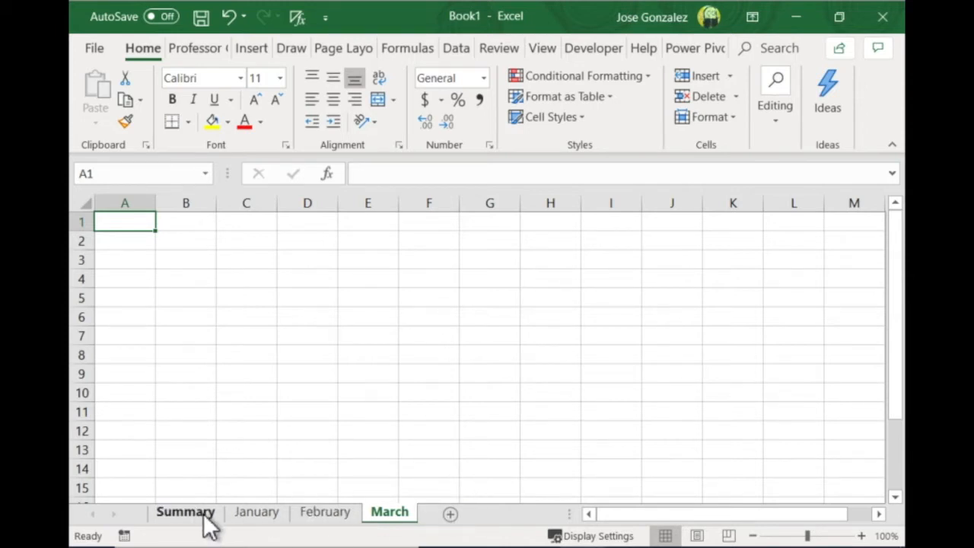
Set the Summary sheet's tab color to Blue, Accent 1
right_click(202, 515)
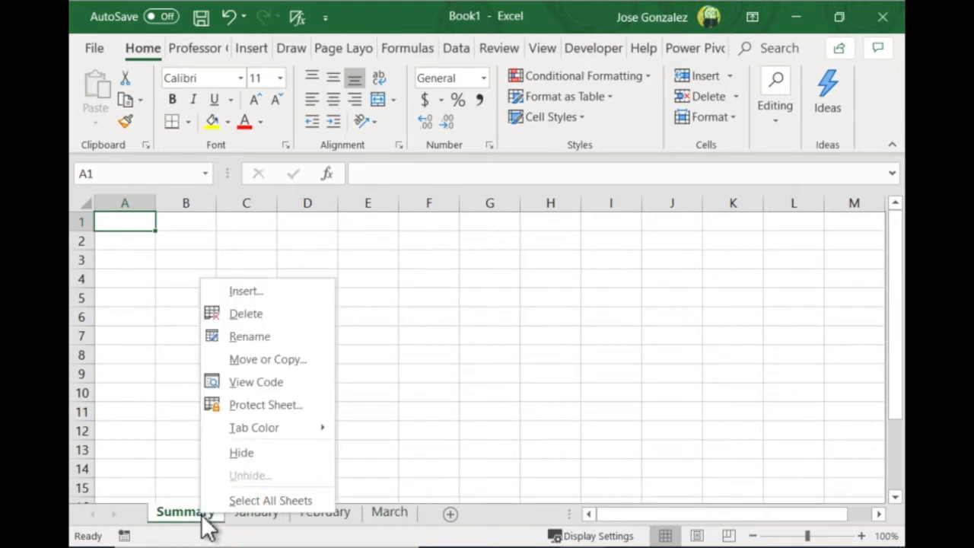
mouse_move(311, 430)
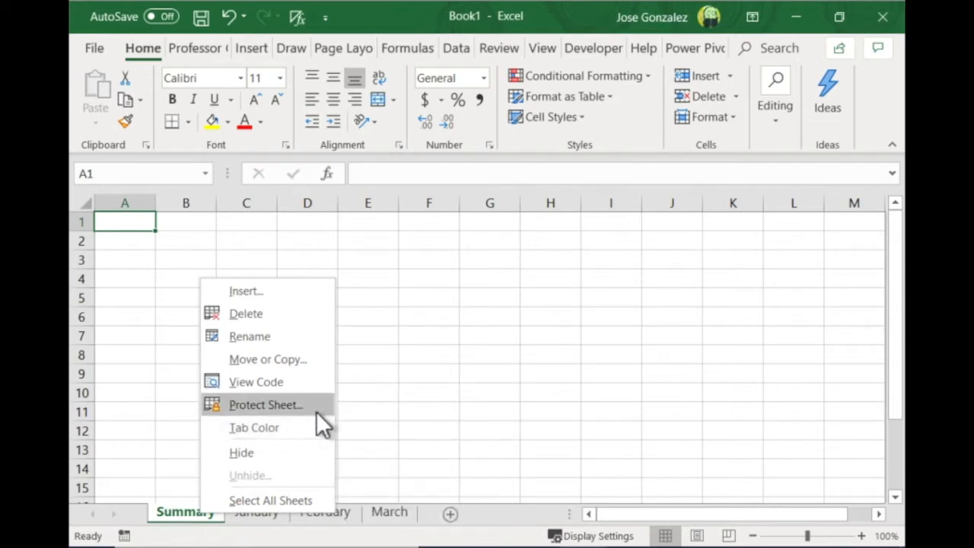
mouse_move(254, 431)
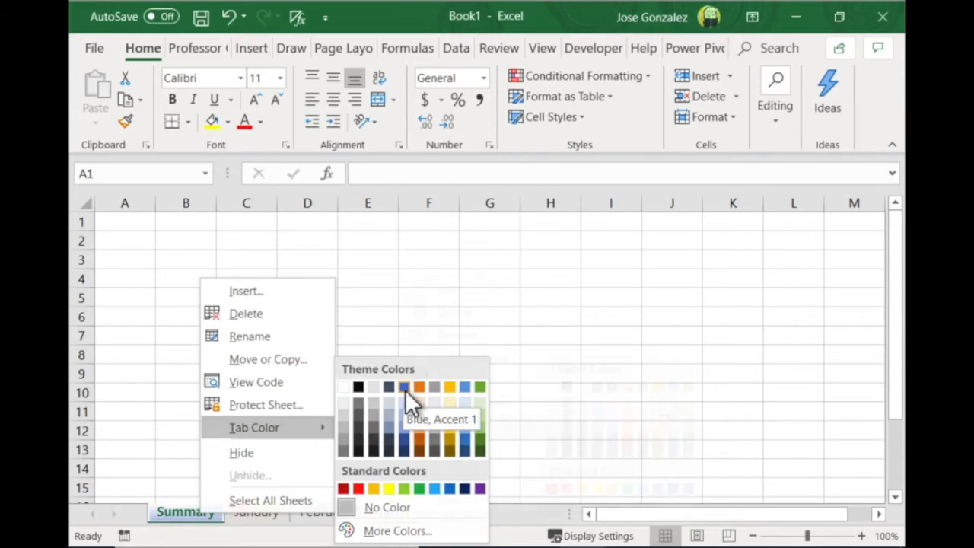
click(405, 389)
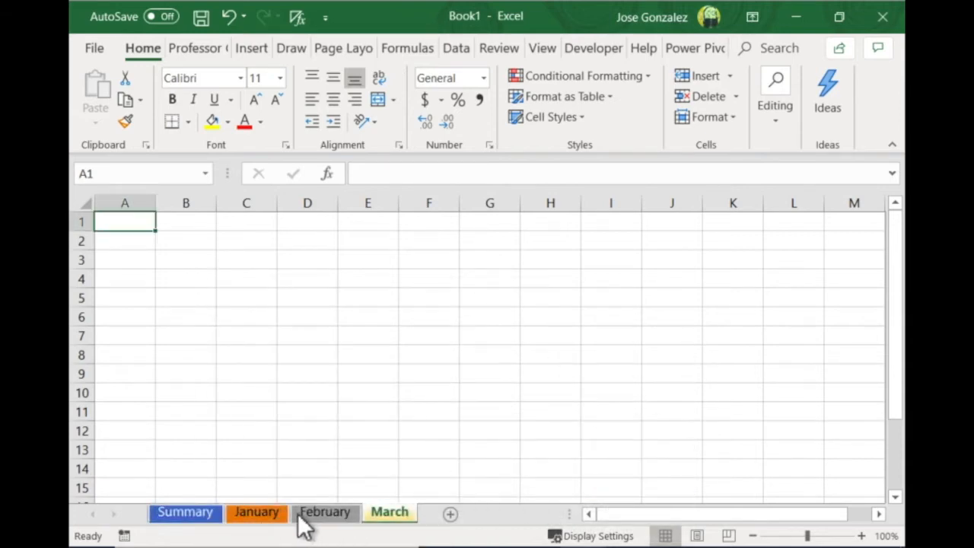
Look through the Summary, January, February and March sheets to check their tab colors
click(188, 512)
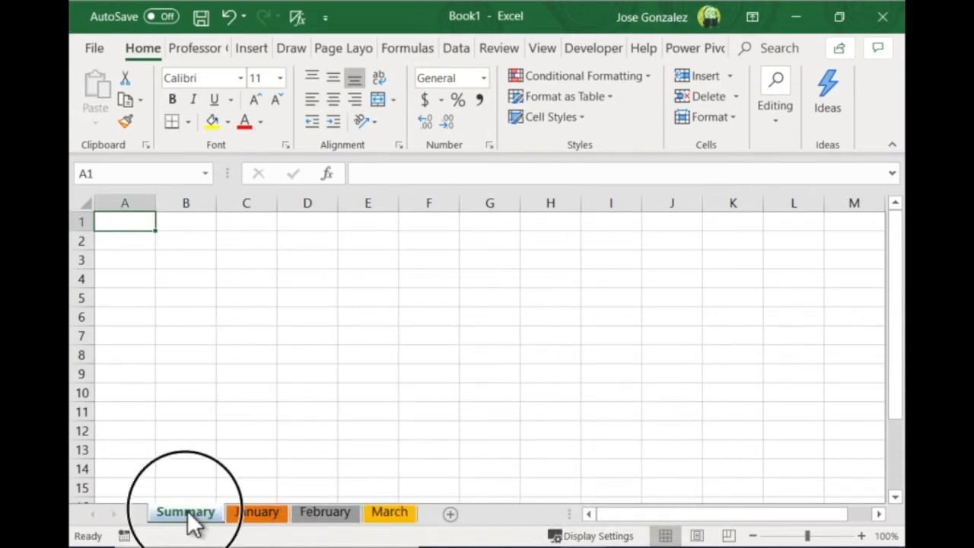
click(252, 514)
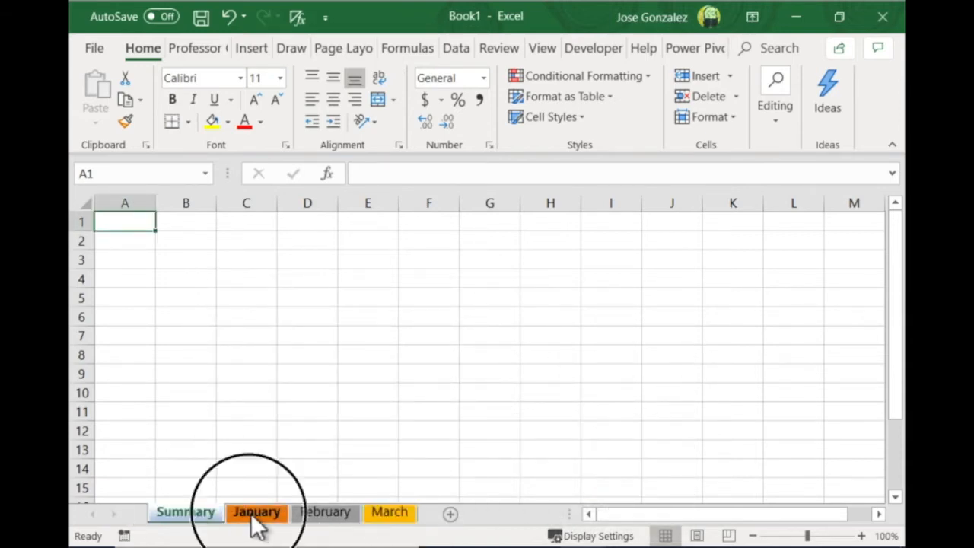
click(314, 512)
click(384, 512)
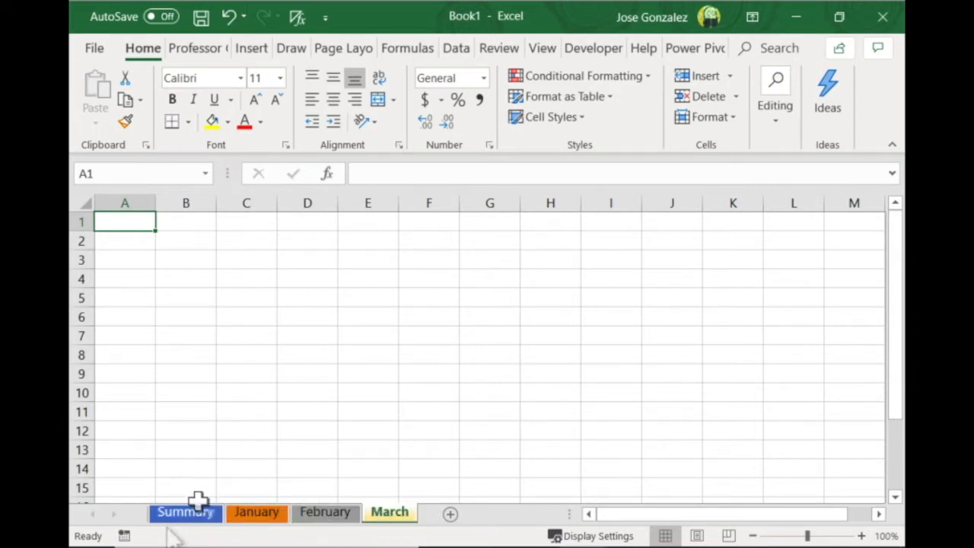
click(274, 514)
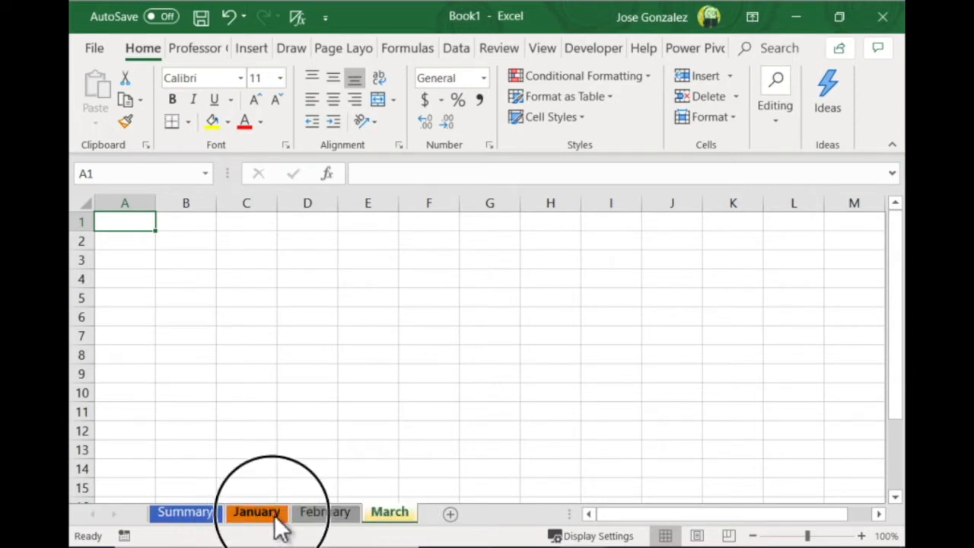
click(312, 514)
click(387, 514)
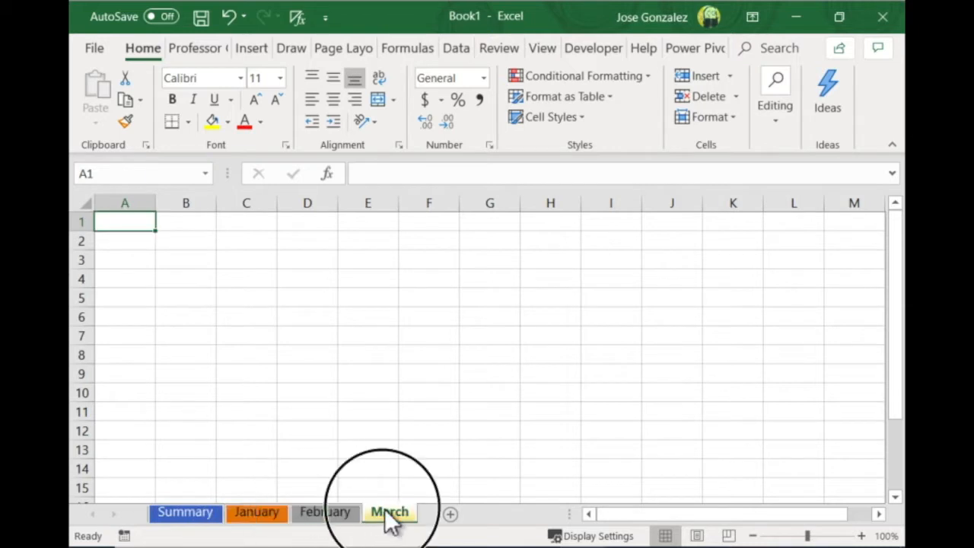
click(181, 513)
click(249, 515)
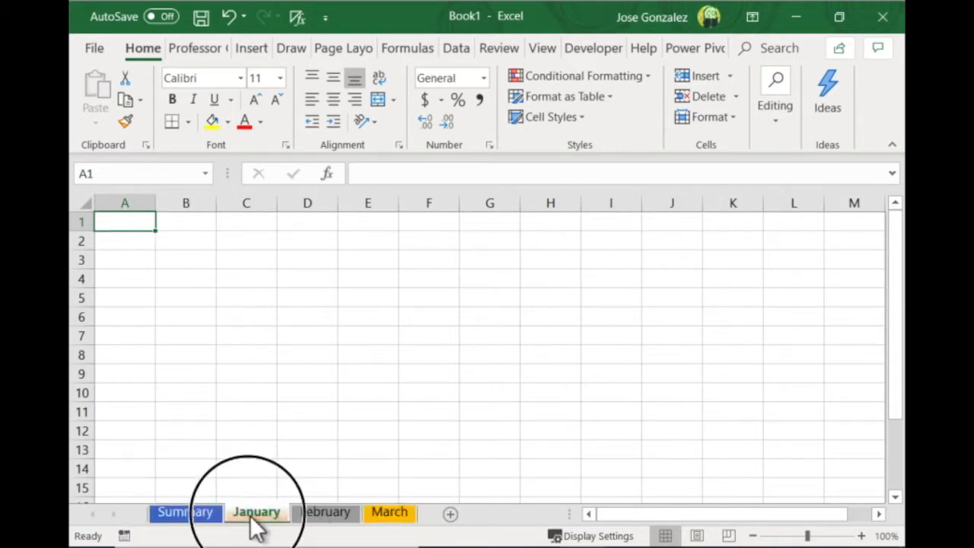
click(329, 515)
click(382, 515)
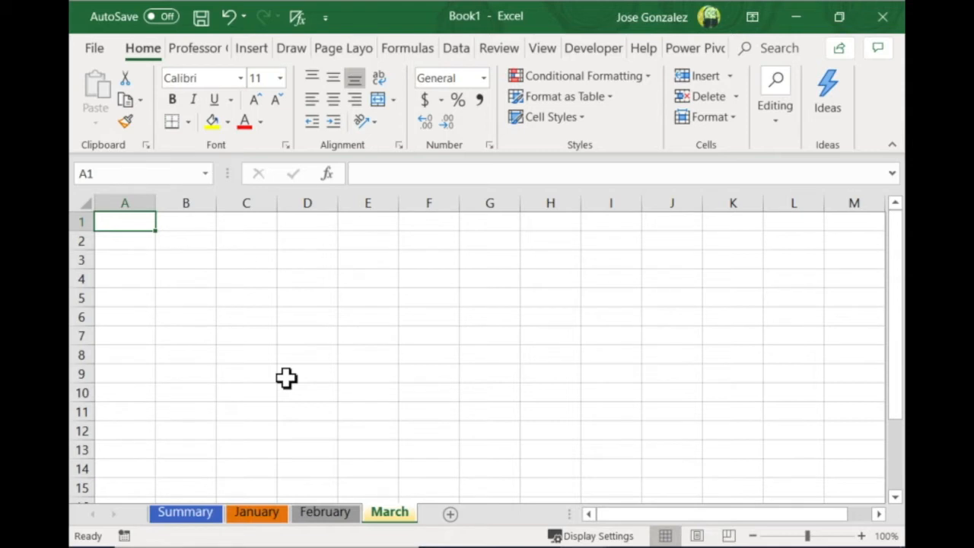
Group the Summary, January, February and March sheets for simultaneous editing
click(205, 514)
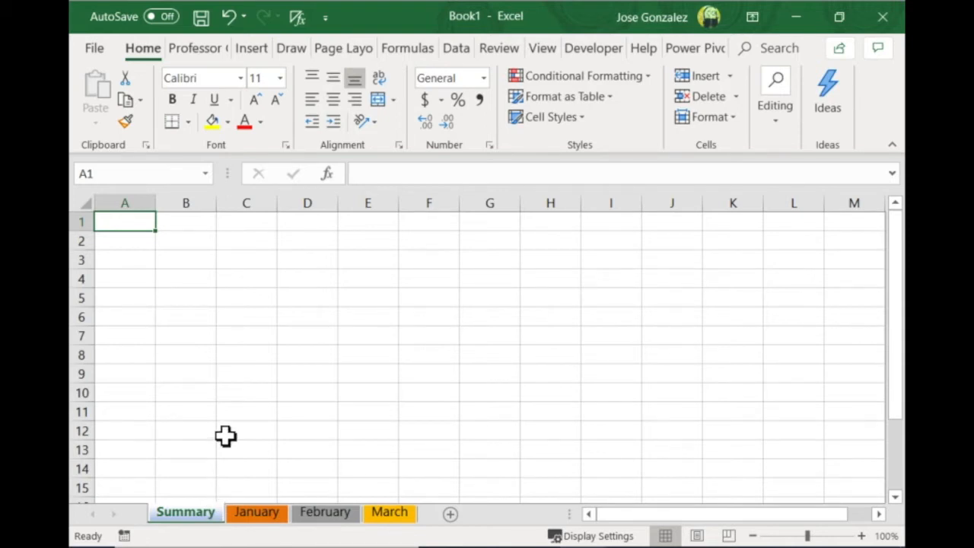
ctrl+click(257, 511)
ctrl+click(325, 512)
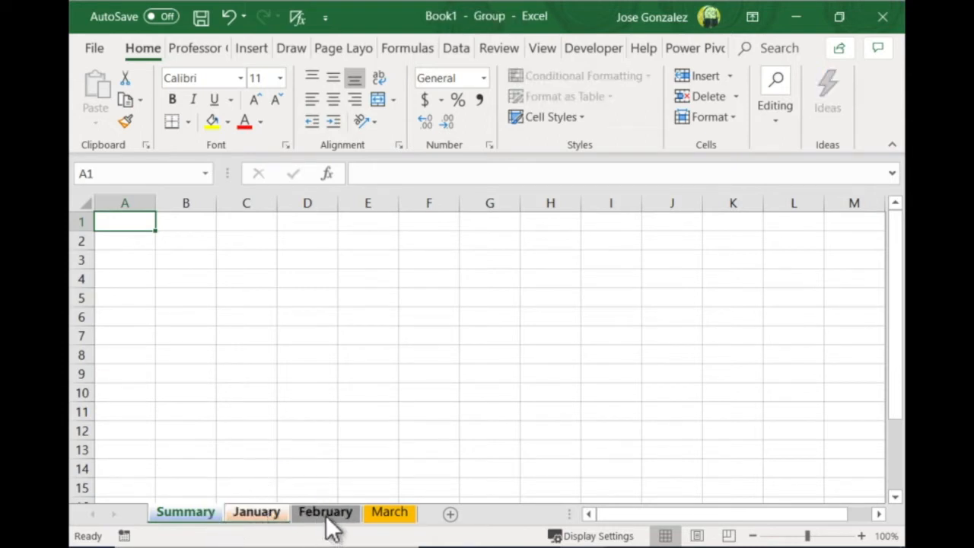
ctrl+click(396, 517)
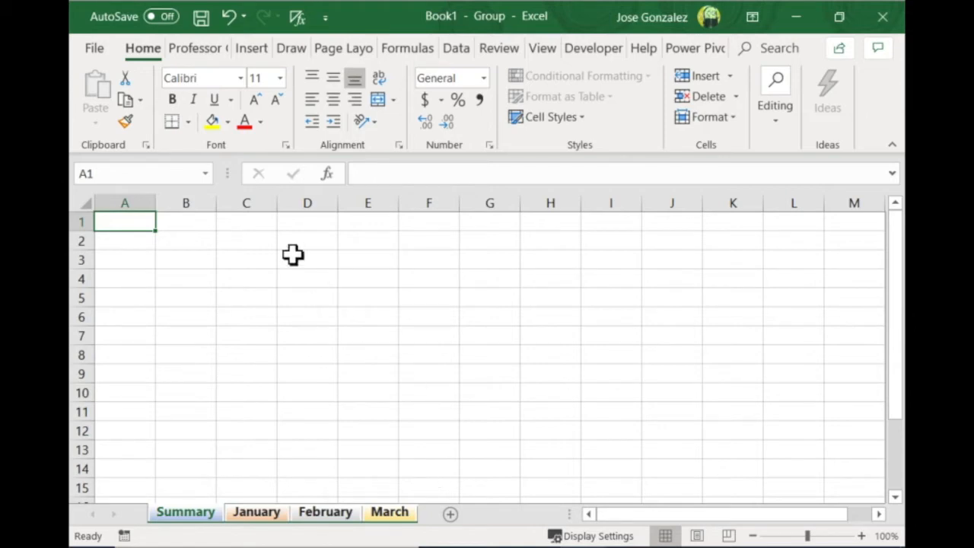
Enter the headers Product, Revenu, Cost and Net Income in A4:D4 of the grouped sheets
click(127, 282)
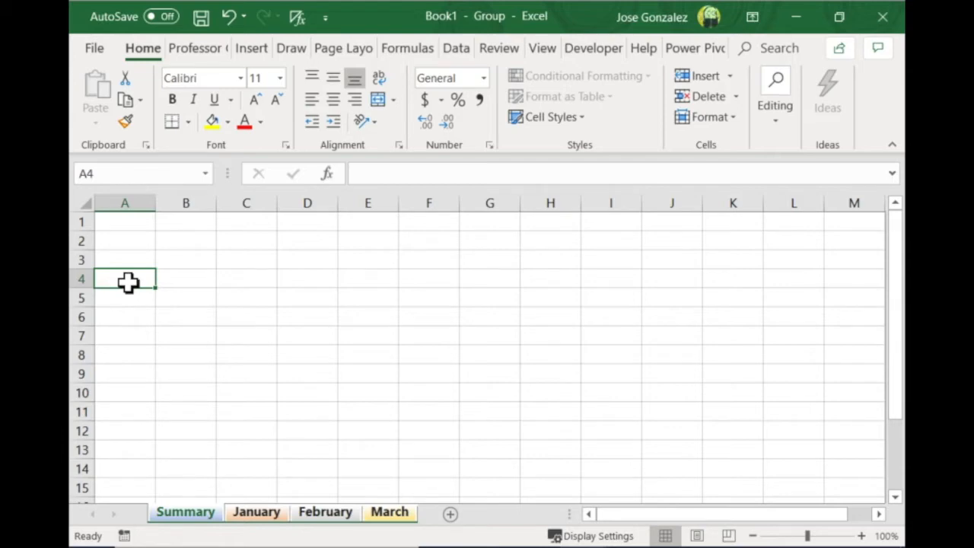
text(Prod)
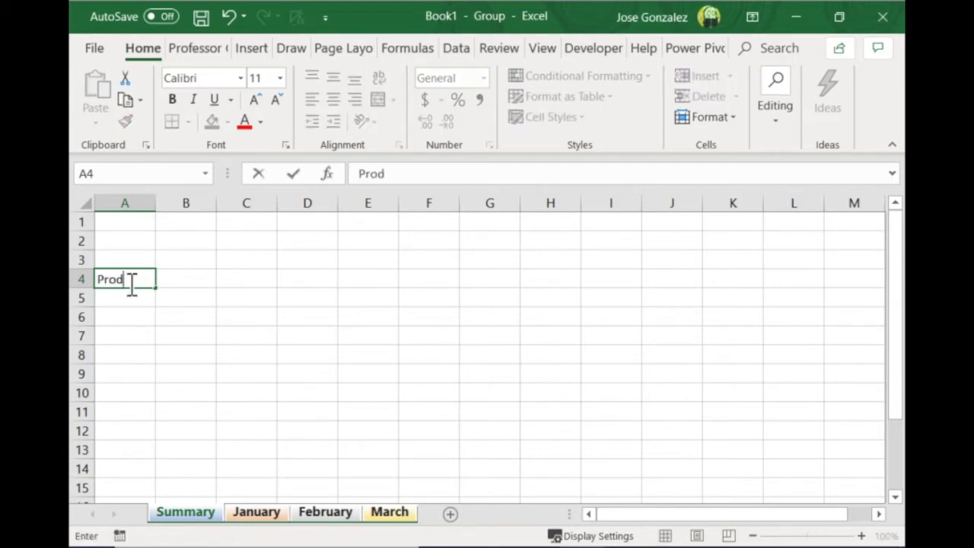
text(uct)
key(Tab)
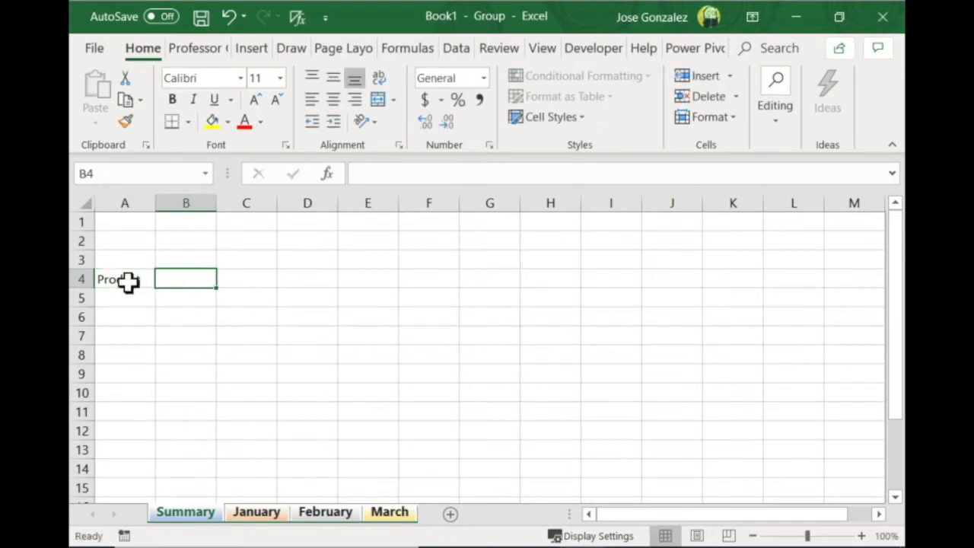
text(Rev)
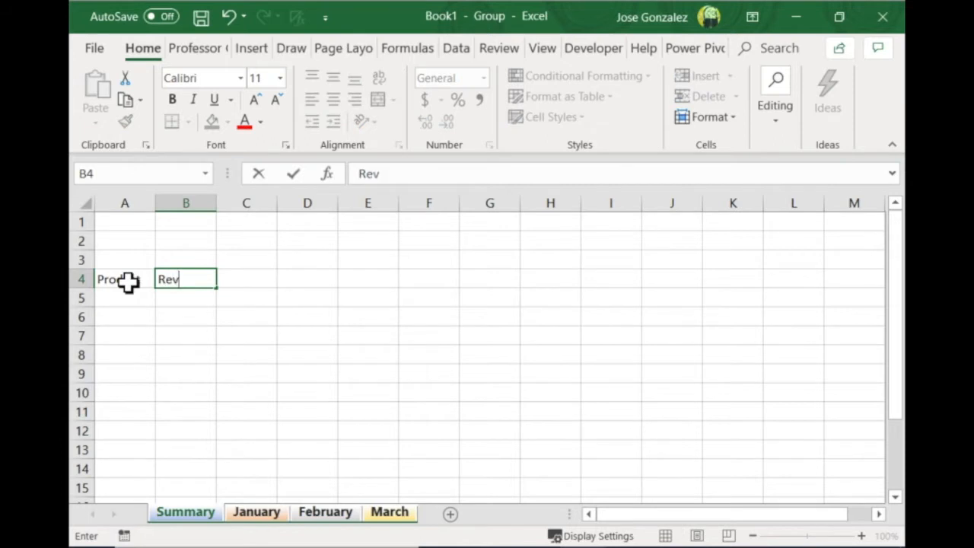
text(enu)
key(Tab)
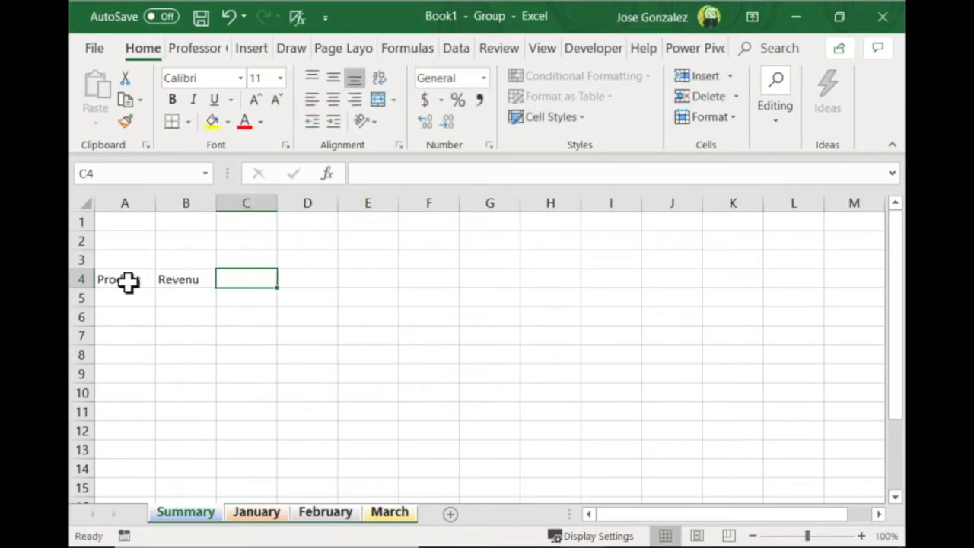
text(Cost)
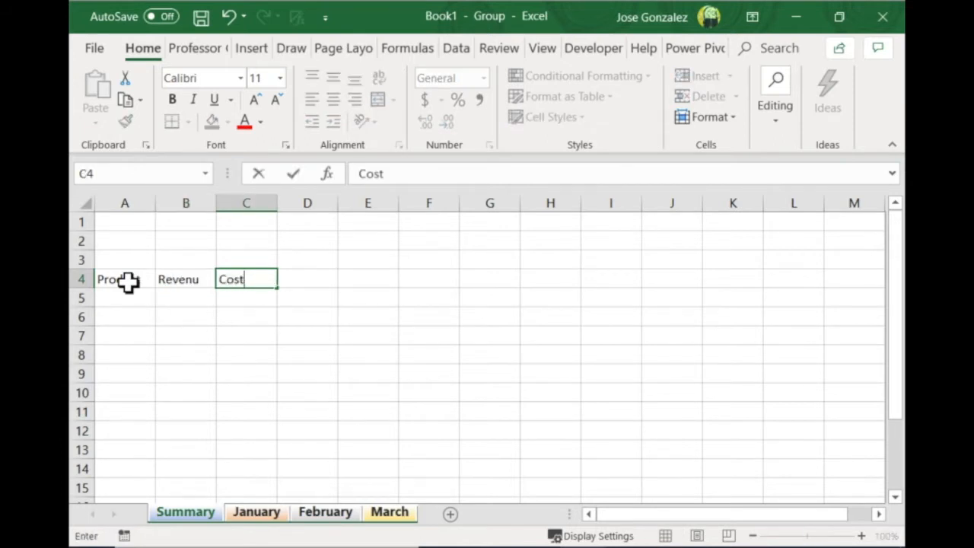
key(Tab)
text(Net )
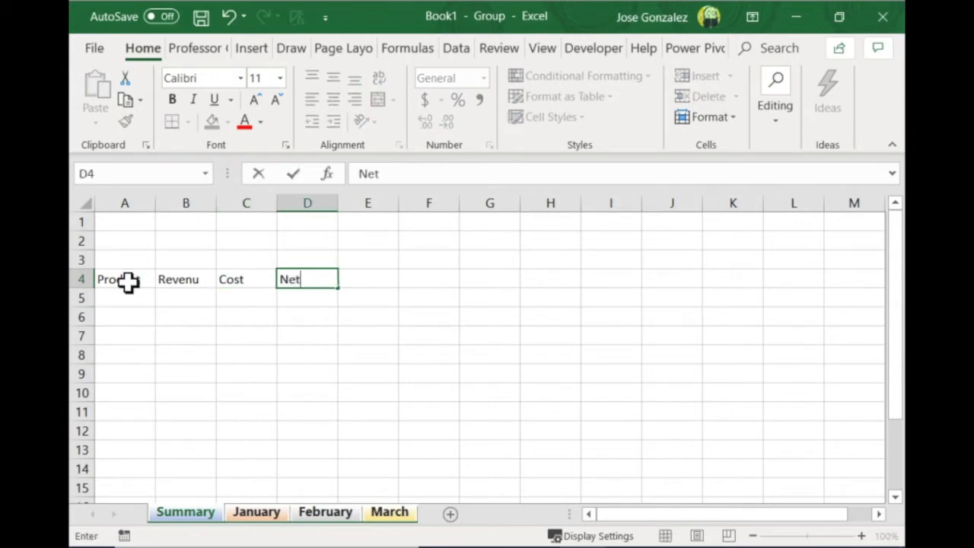
text(Income)
key(Return)
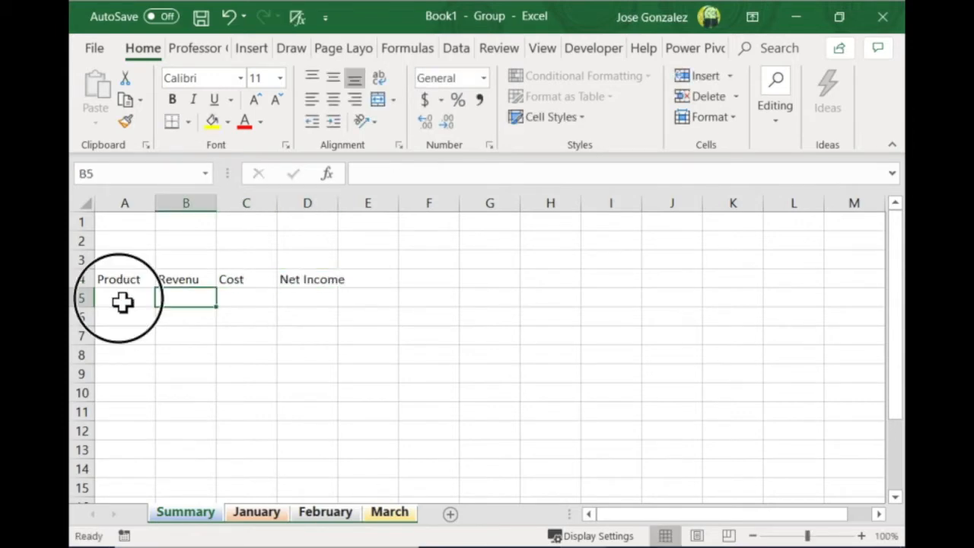
Enter the row labels Apples, Oranges, Lemons and Totals in A5:A8 of the grouped sheets
click(123, 301)
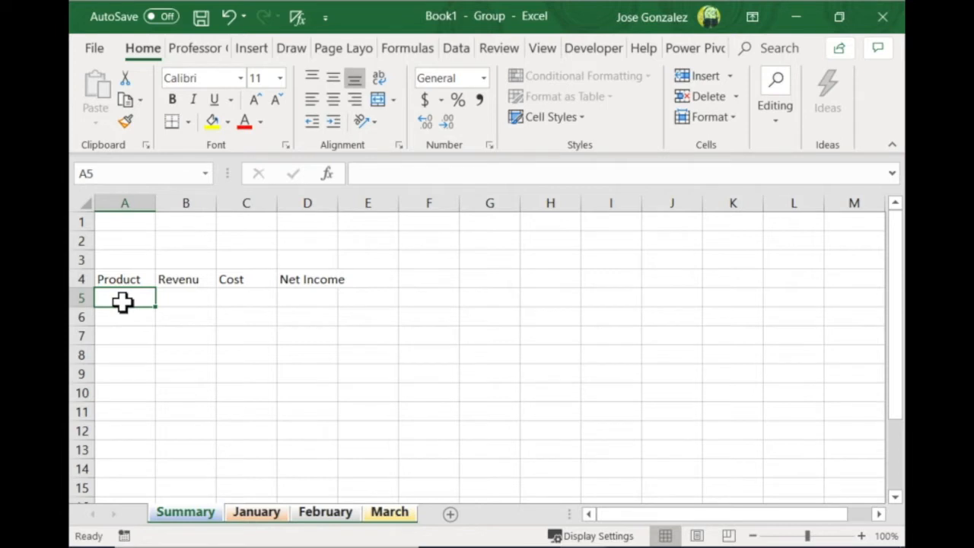
text(Apple)
key(Return)
text(Oranges)
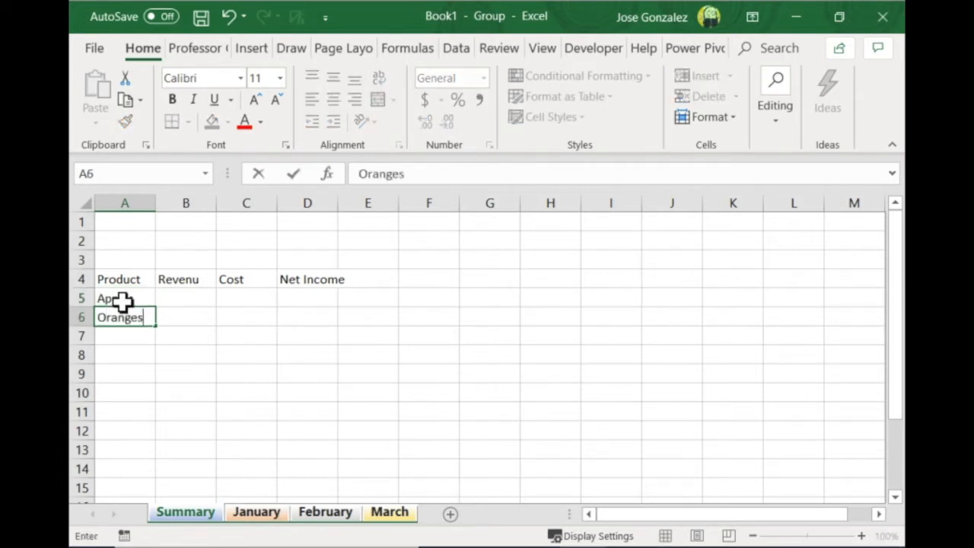
key(Return)
text(Lemons)
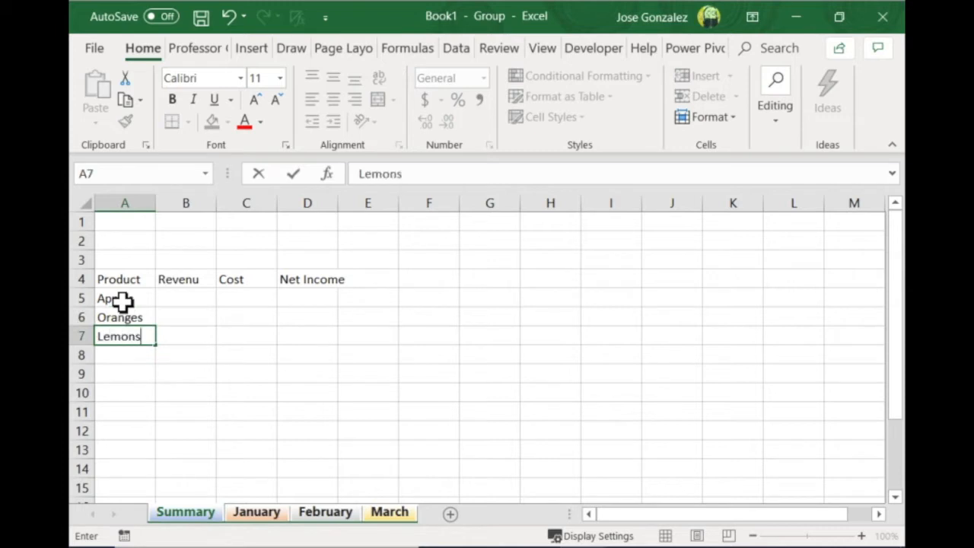
key(Return)
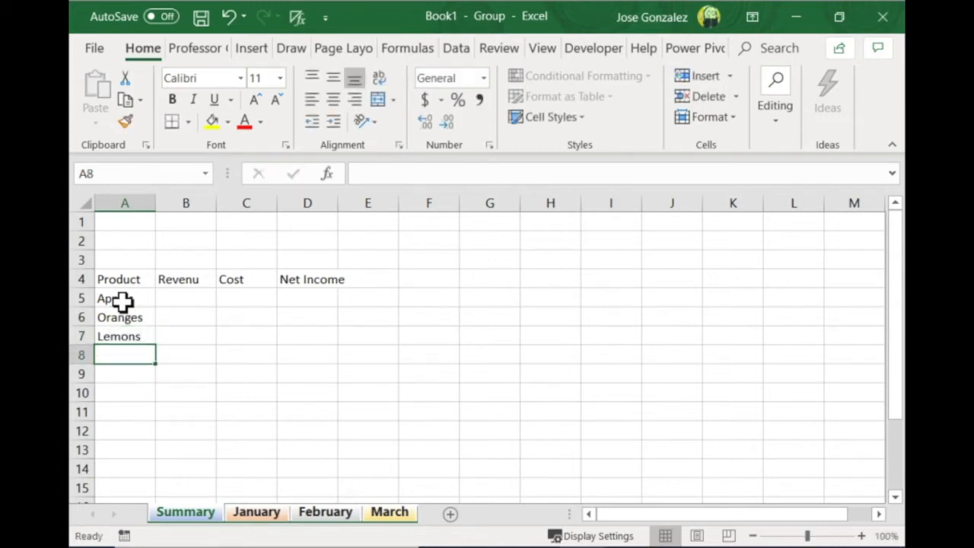
text(Total)
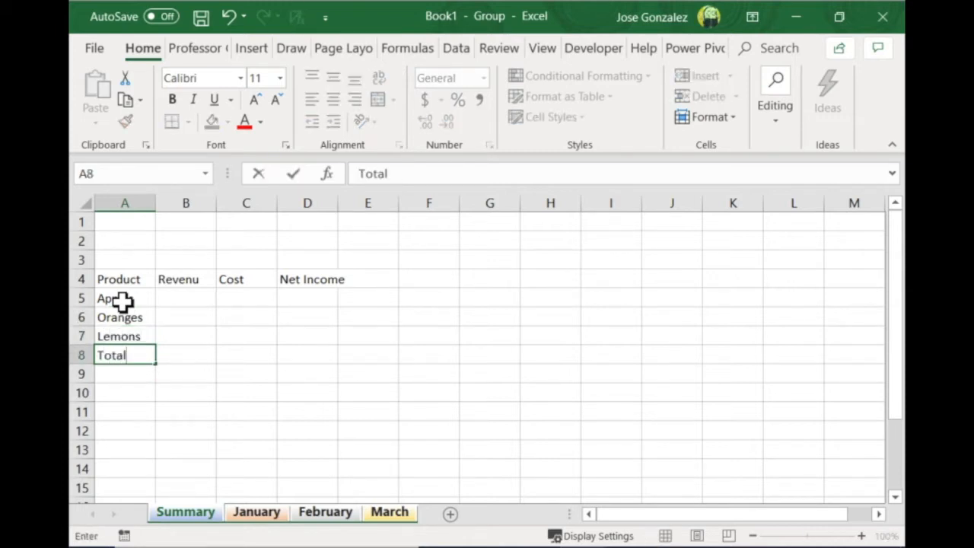
text(s)
key(Return)
Apply the 60% - Accent2 cell style to the header row A4:D4
click(141, 283)
drag(149, 283, 219, 283)
drag(286, 286, 309, 286)
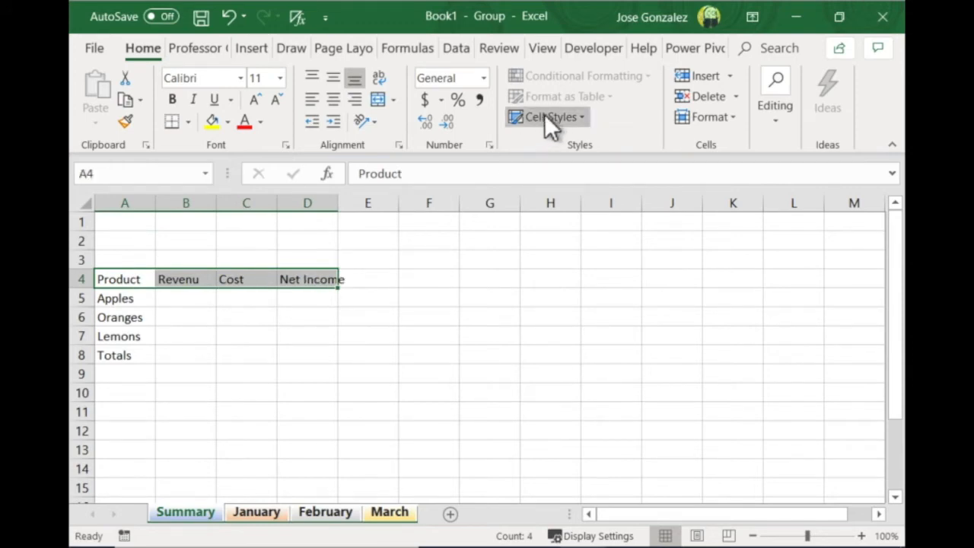
click(585, 118)
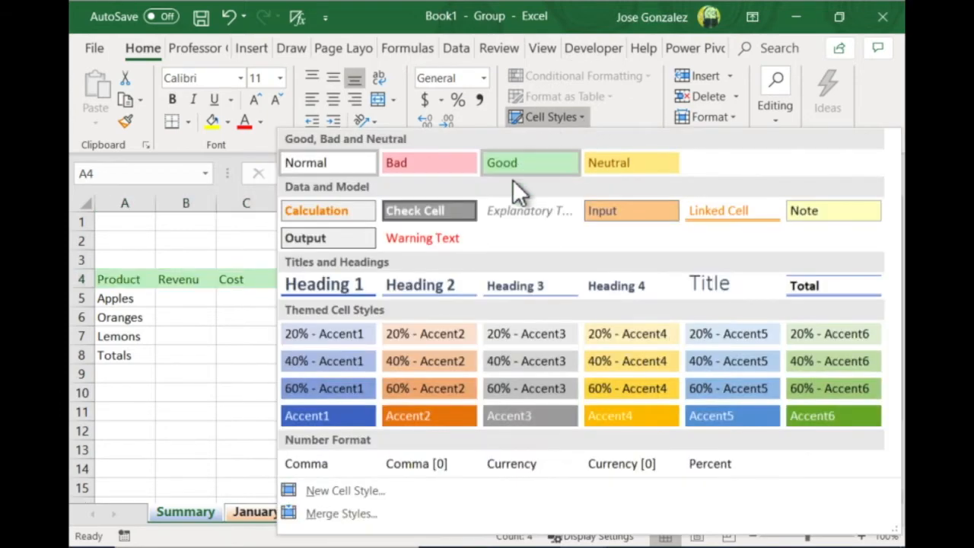
click(448, 391)
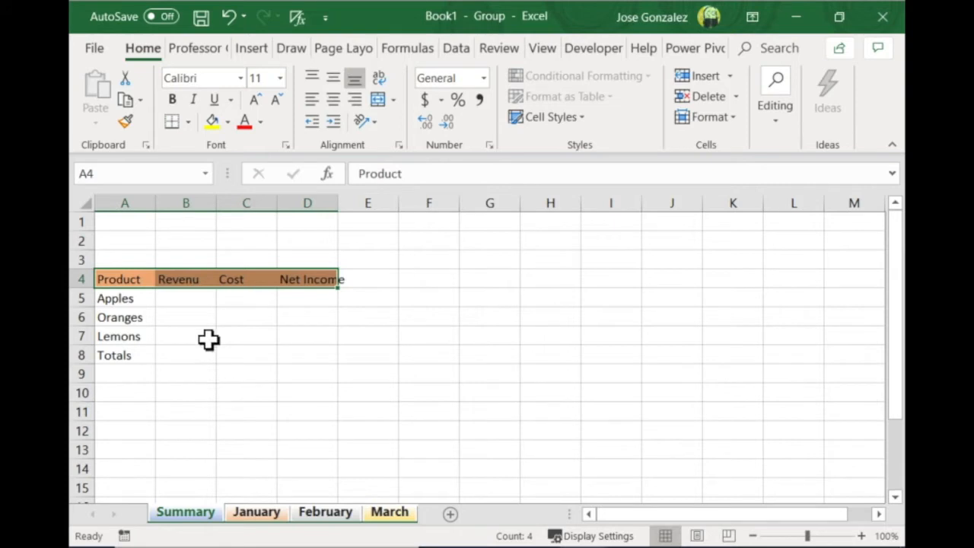
Apply the 40% - Accent2 cell style to the product names in A5:A7 and ungroup the sheets
drag(114, 298, 114, 336)
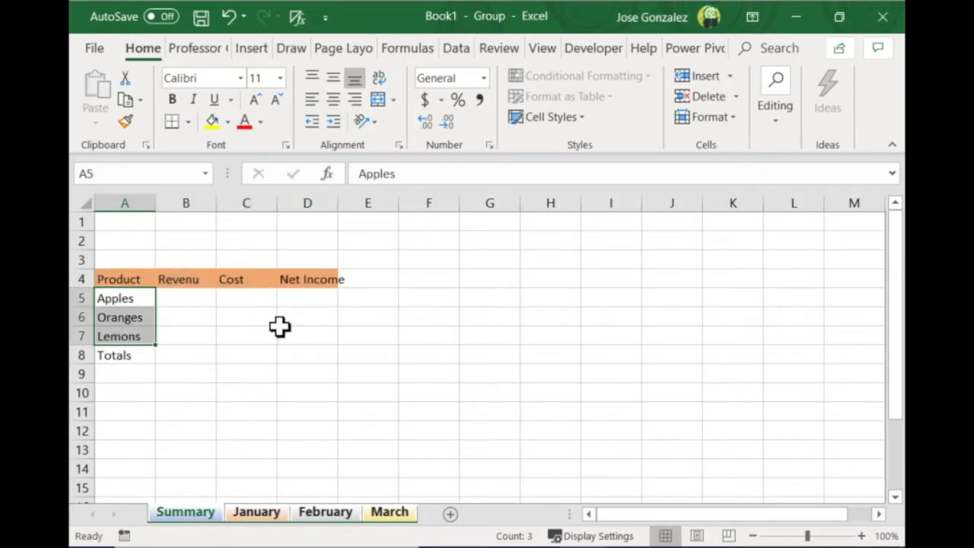
click(586, 118)
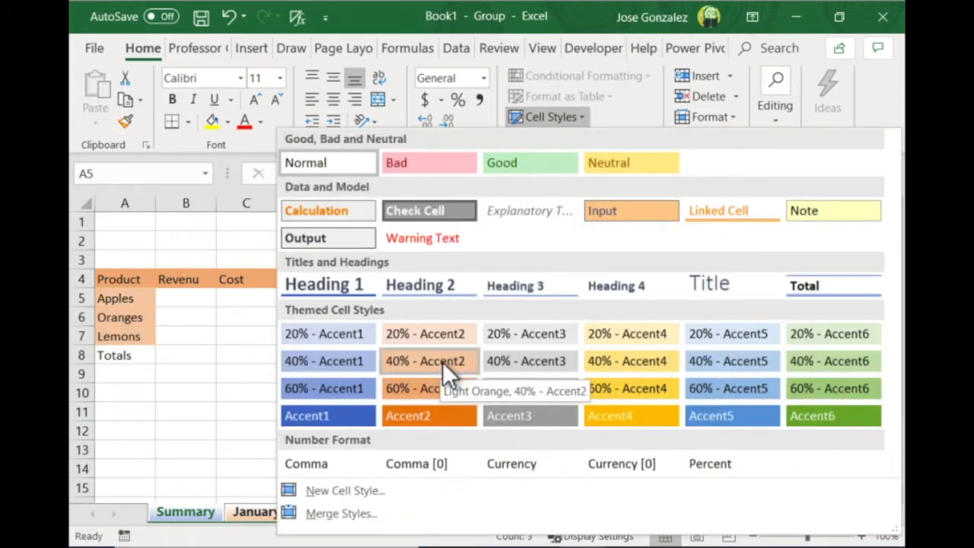
click(442, 362)
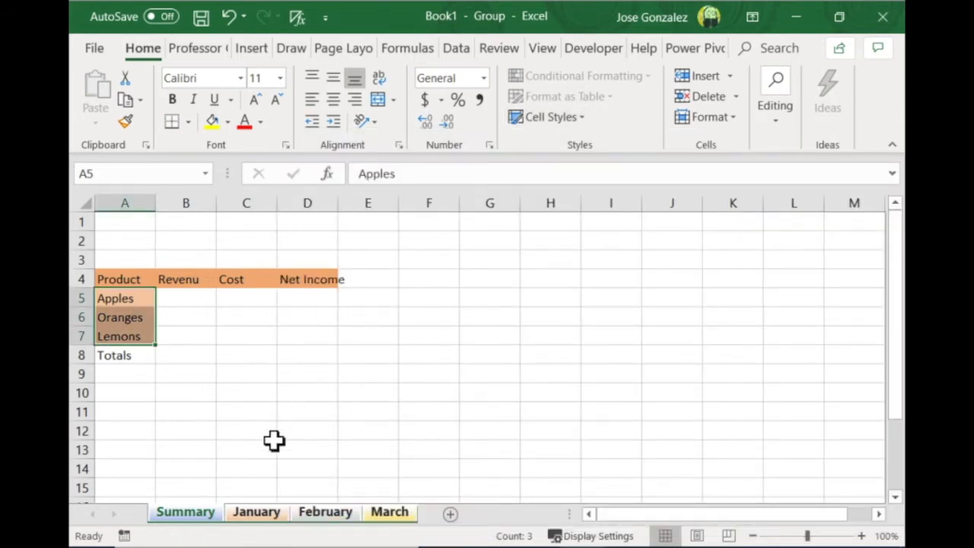
right_click(202, 512)
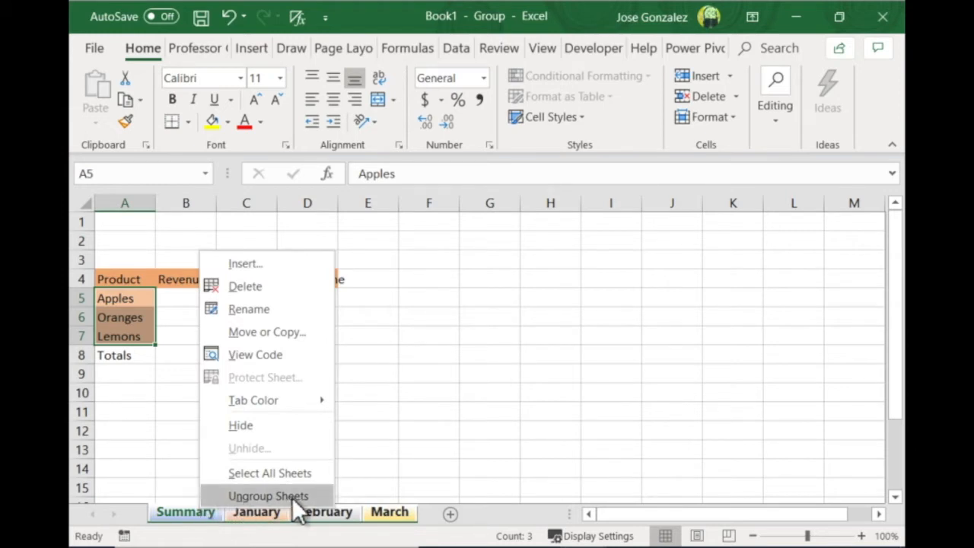
click(267, 496)
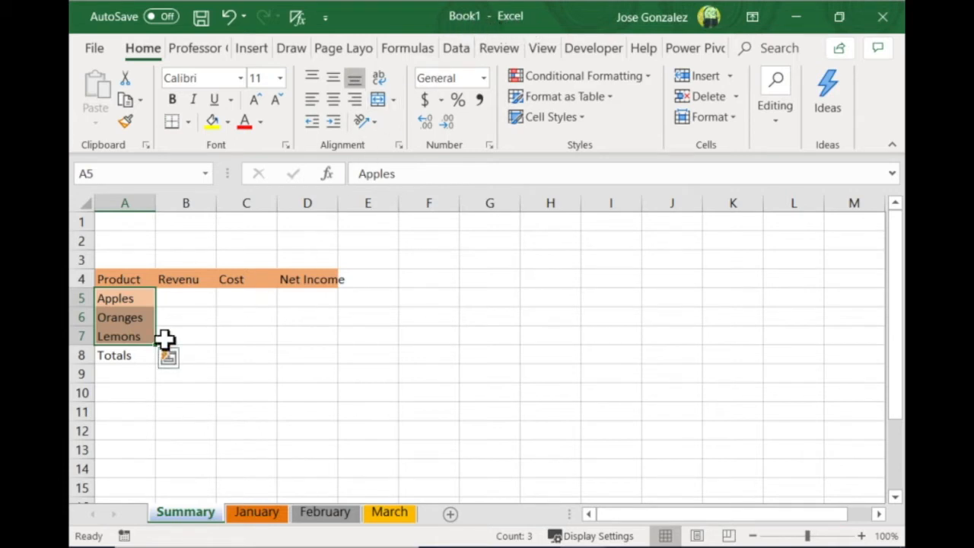
Check the shared table layout on the January, February and March sheets and return to the Summary sheet
click(215, 394)
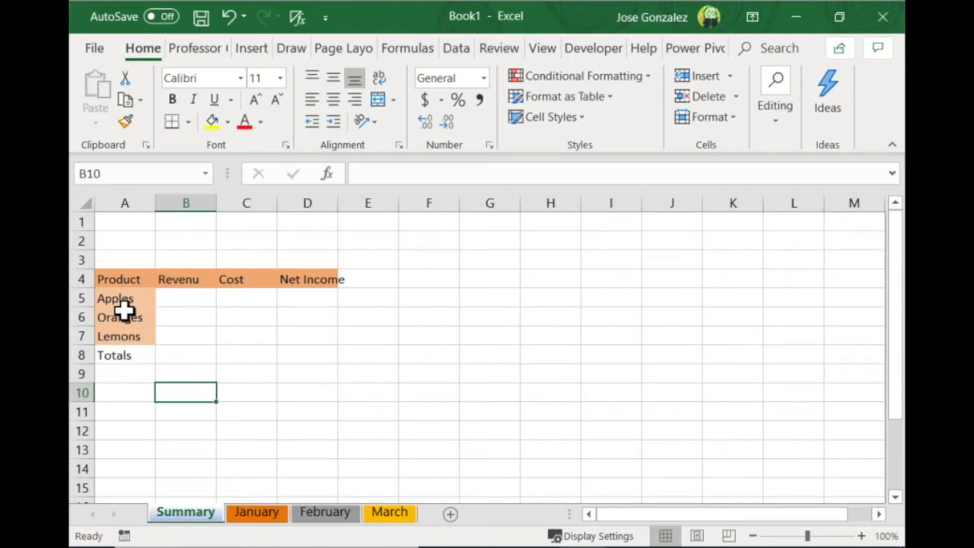
click(266, 513)
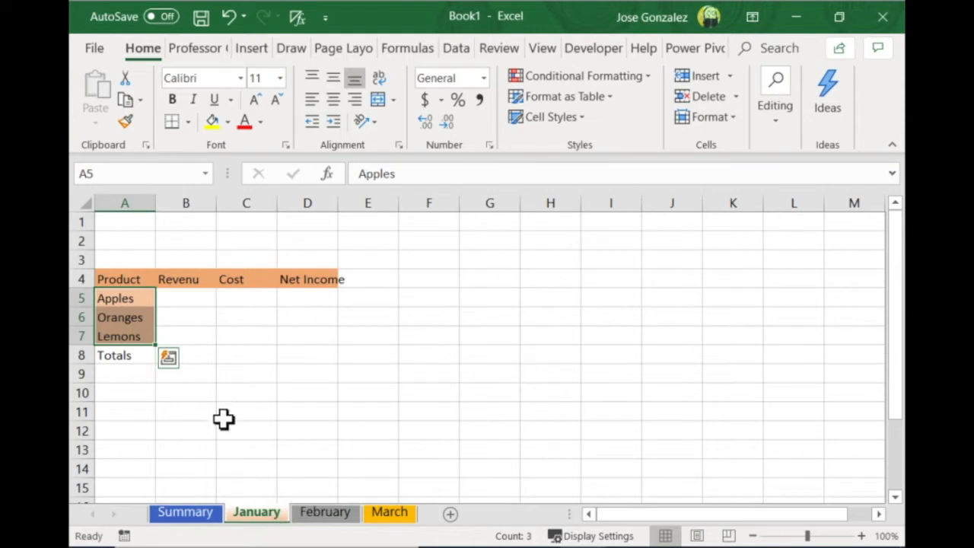
click(321, 515)
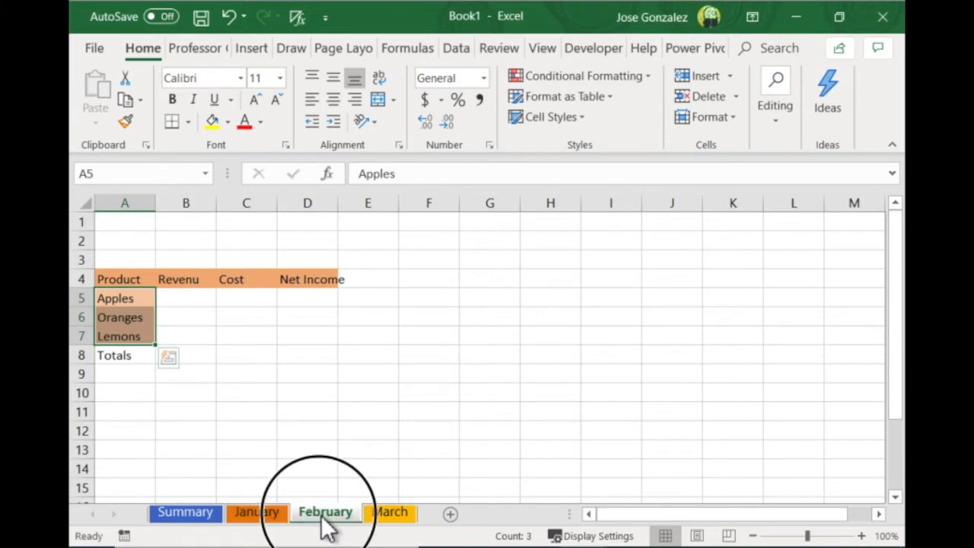
click(406, 512)
click(267, 512)
click(185, 512)
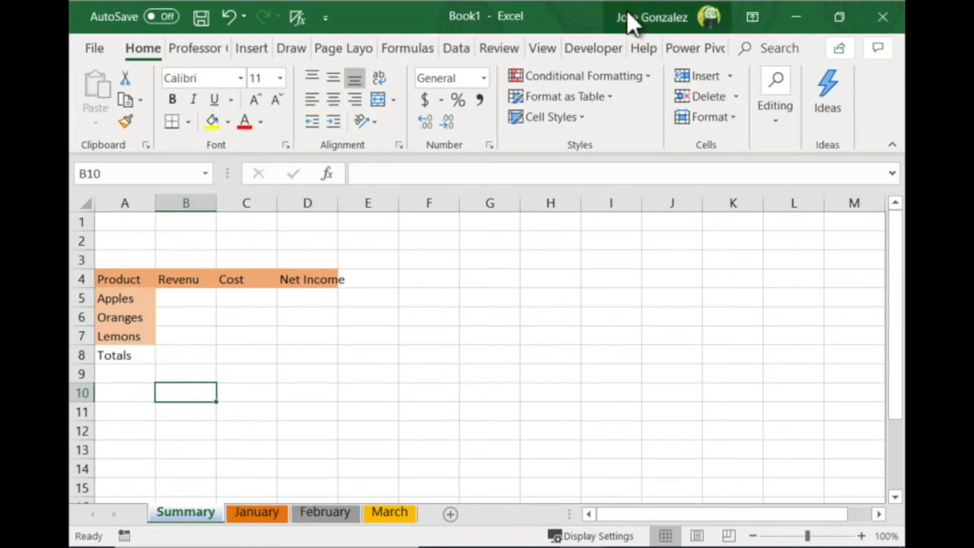
Insert an orange WordArt title reading Q1 Activity on the Summary sheet
click(258, 53)
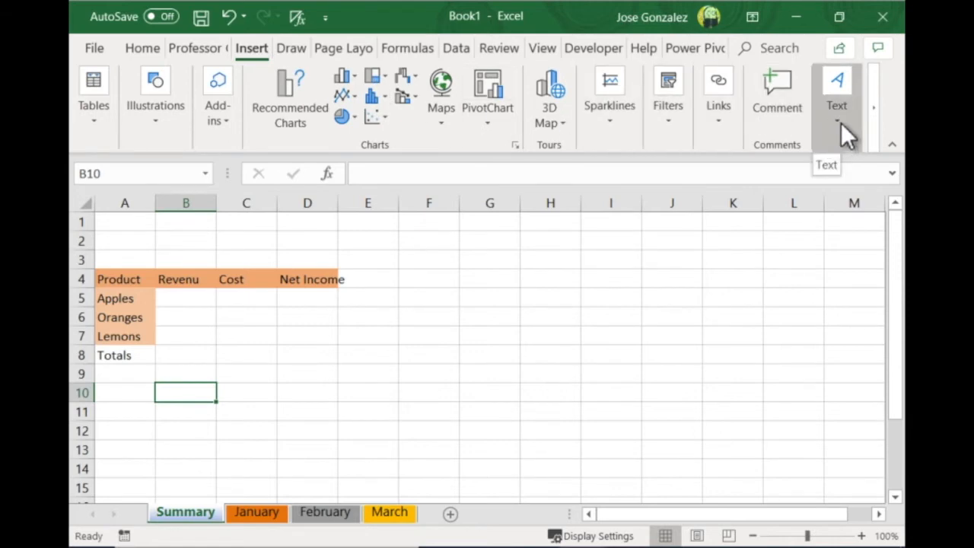
click(840, 127)
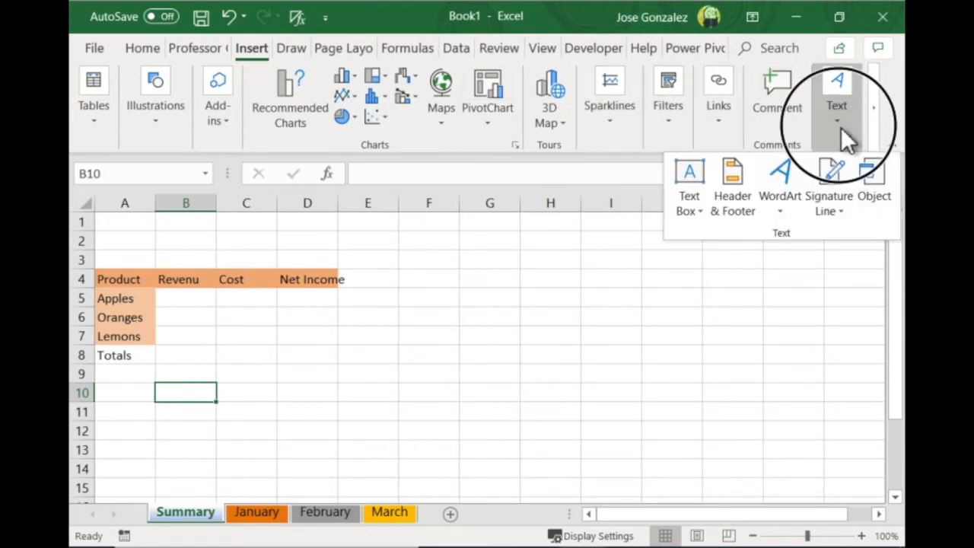
click(792, 180)
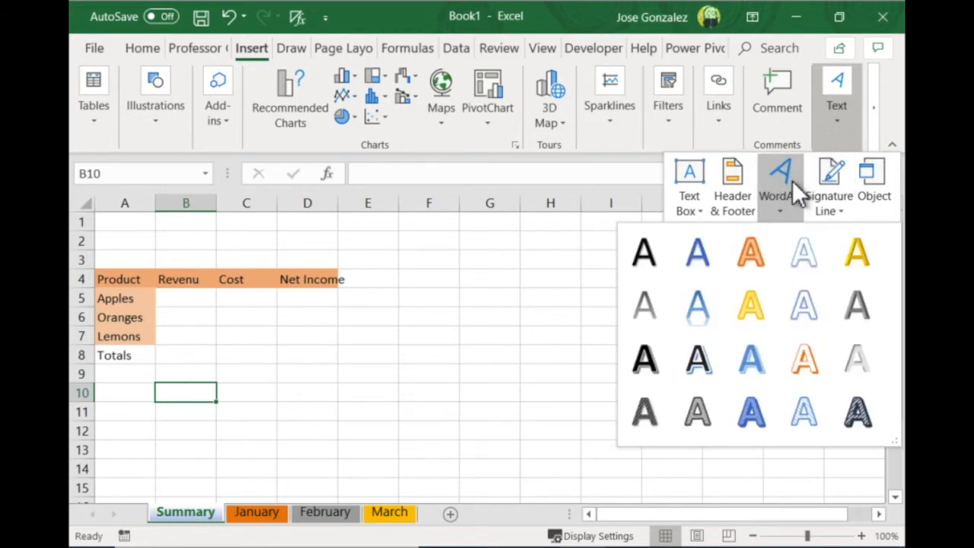
click(761, 255)
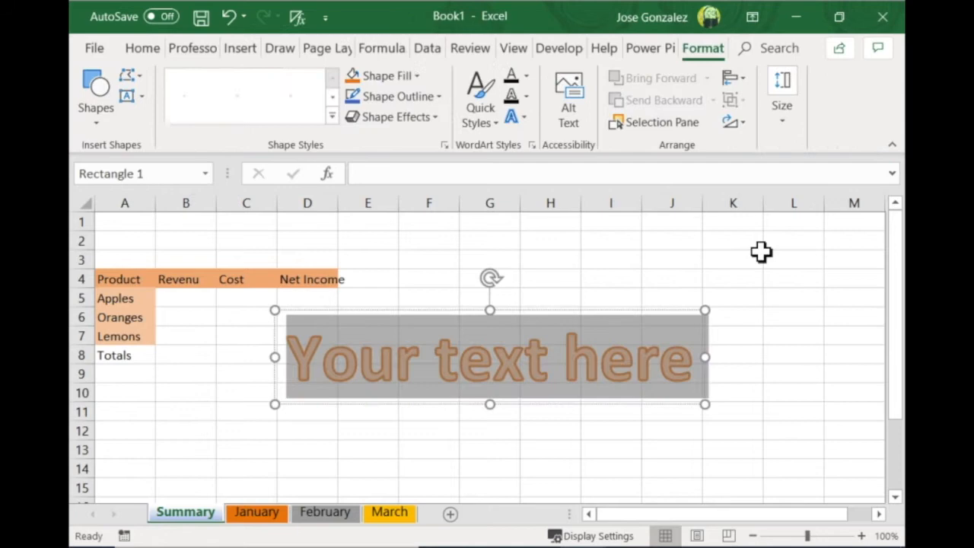
text(Q1 Activity)
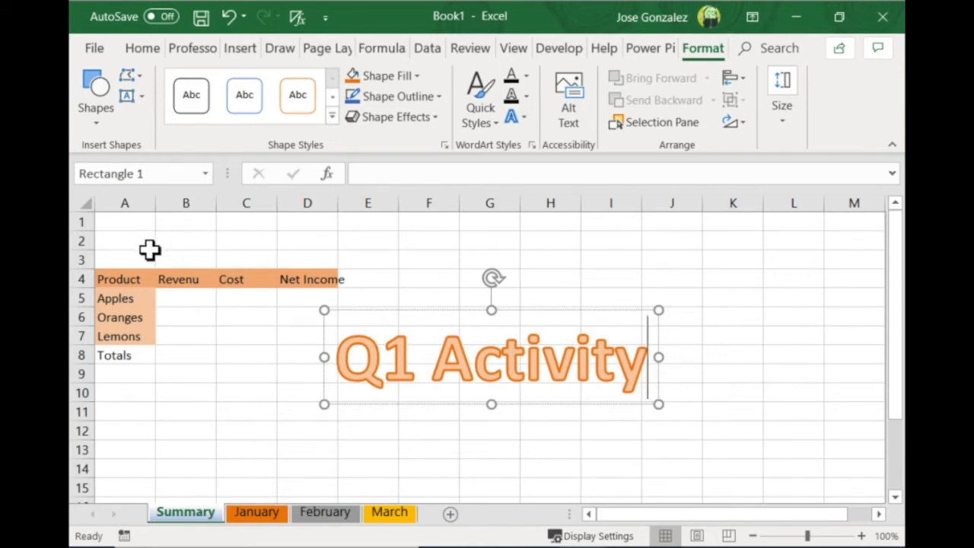
Set the Q1 Activity title's font size to 28 and move it above the table, into rows 1 to 3
click(427, 313)
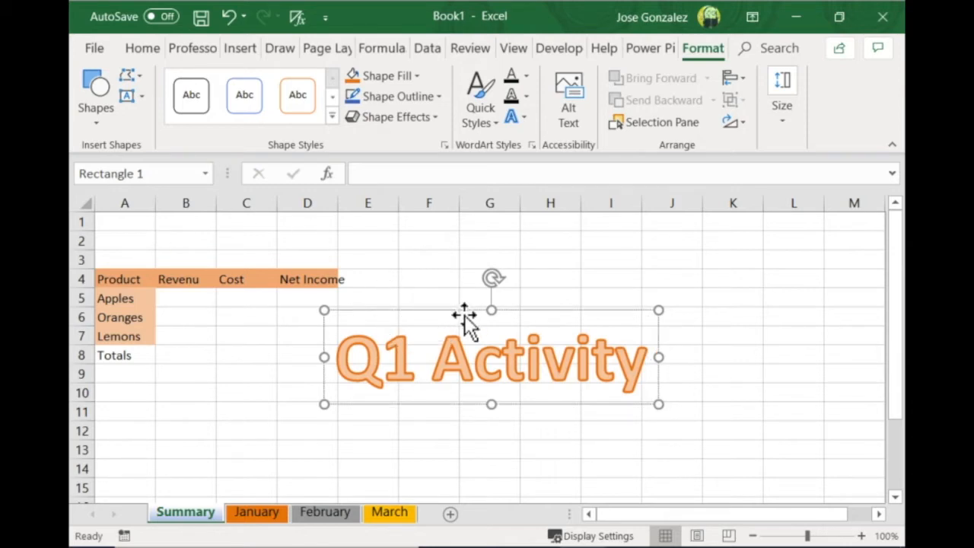
click(142, 49)
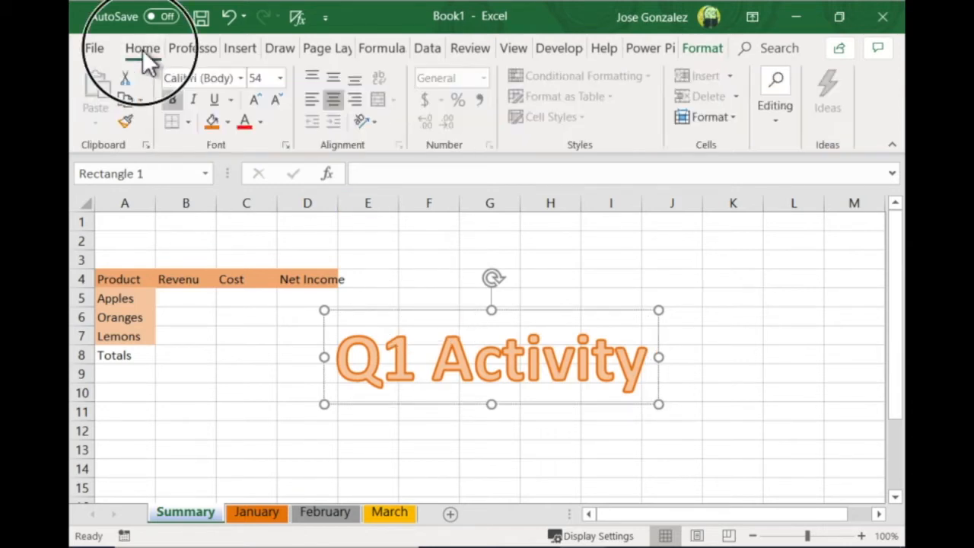
key(ctrl)
key(ctrl)
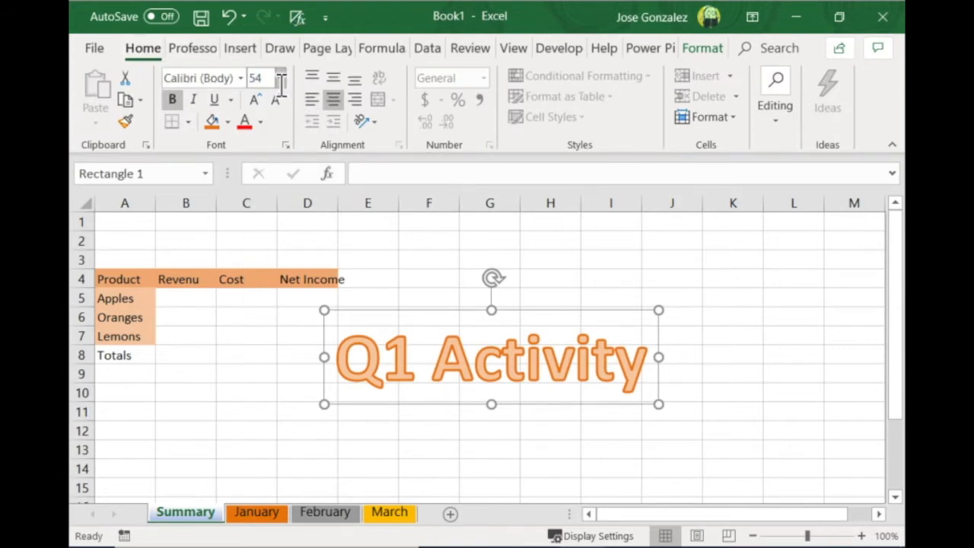
click(280, 79)
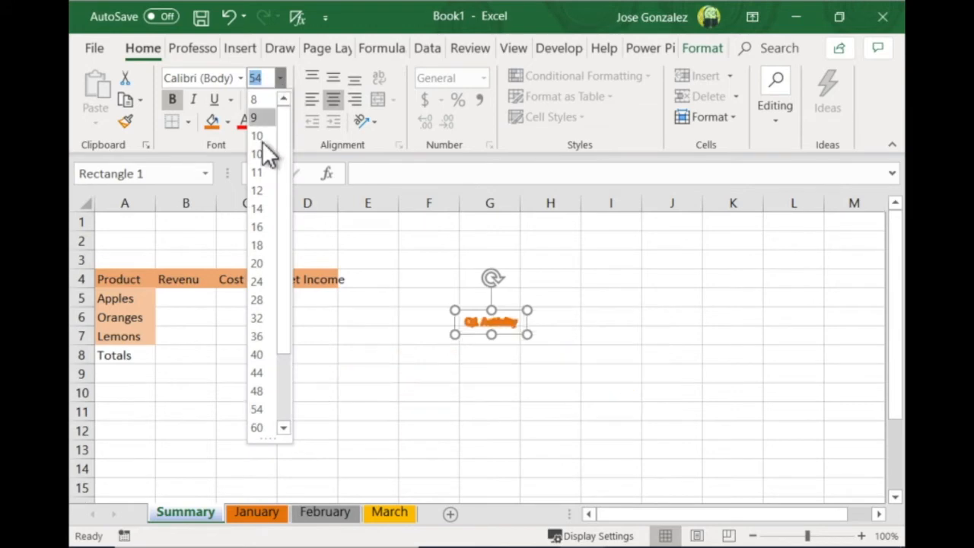
click(265, 303)
click(450, 370)
drag(450, 370, 115, 259)
click(303, 396)
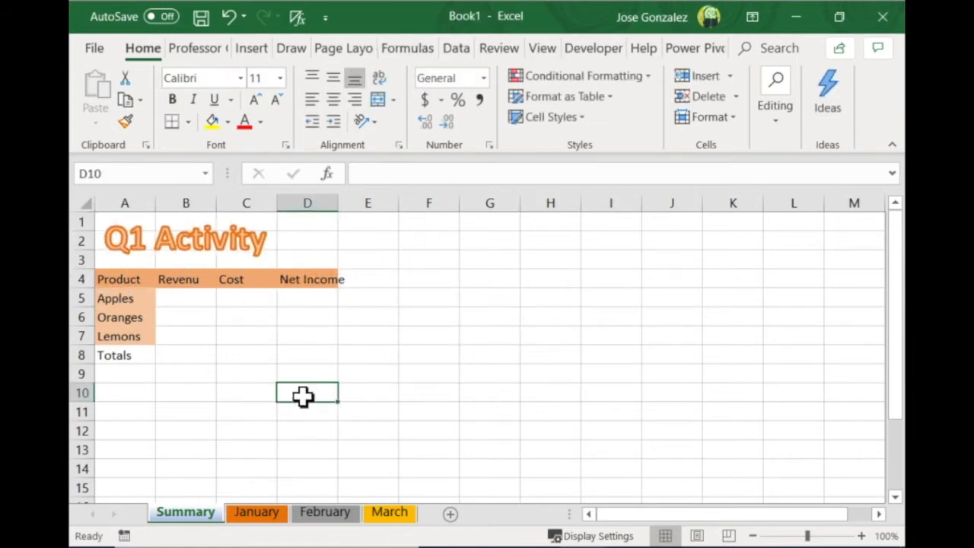
Review the WordArt titles on the January, February and March sheets and return to the Summary sheet
click(202, 521)
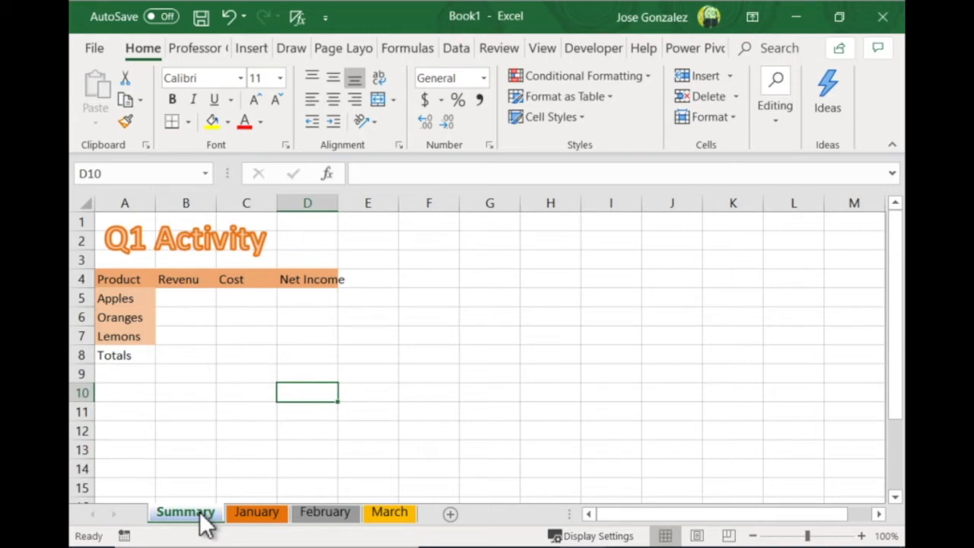
click(242, 512)
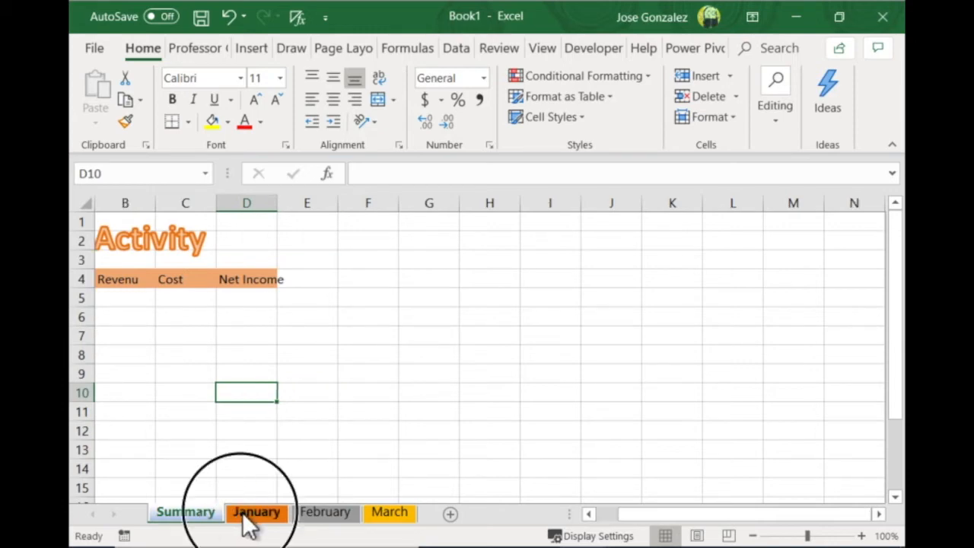
click(339, 513)
click(398, 513)
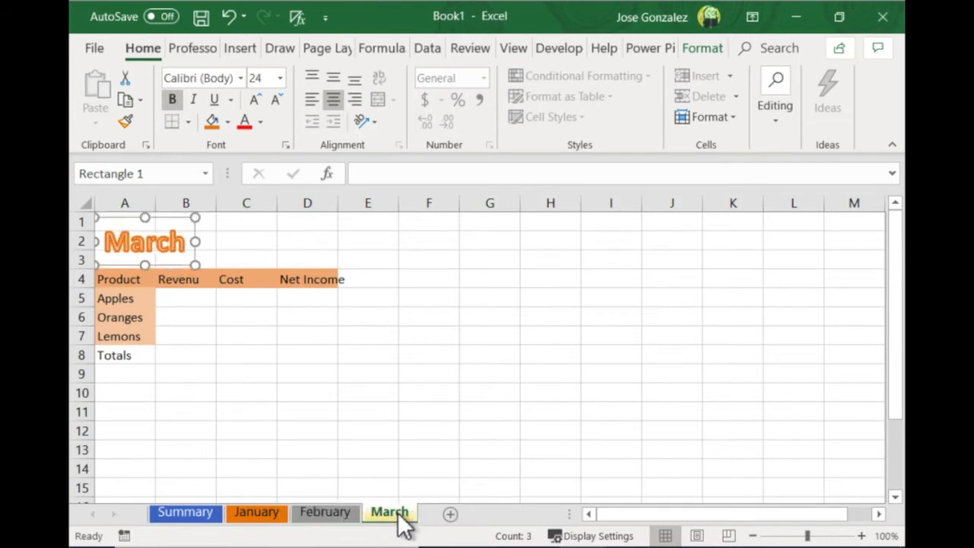
click(255, 514)
click(189, 514)
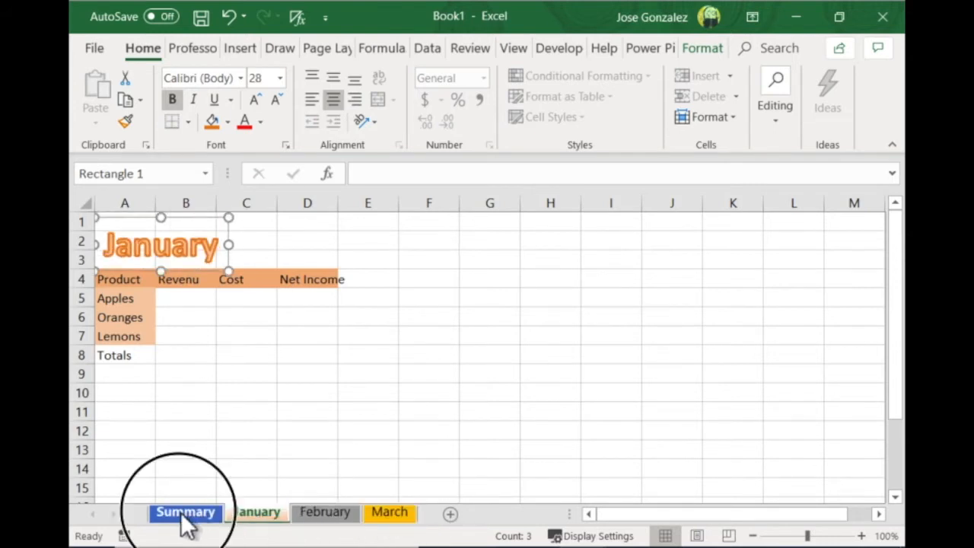
drag(641, 517, 591, 515)
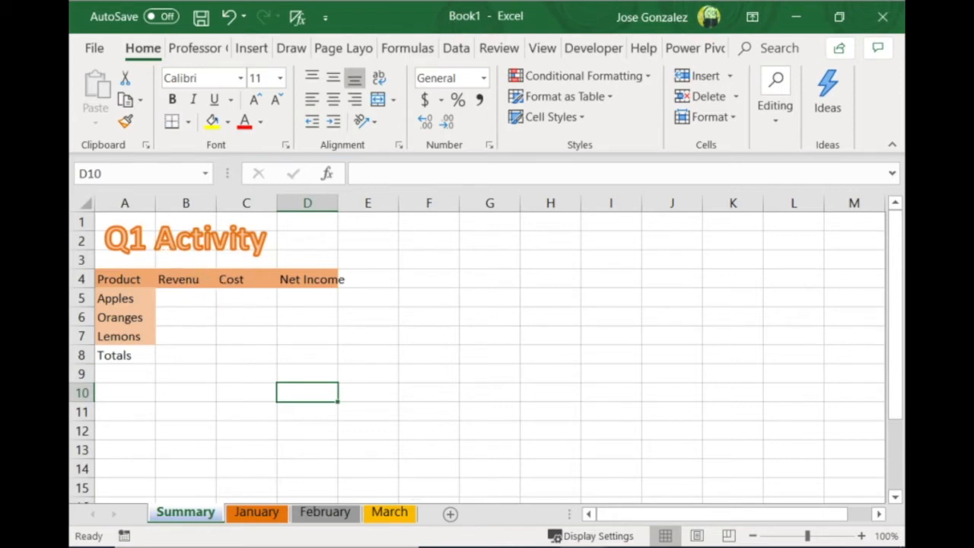
Replace the Product header in A4 of the Summary sheet with Month
click(127, 282)
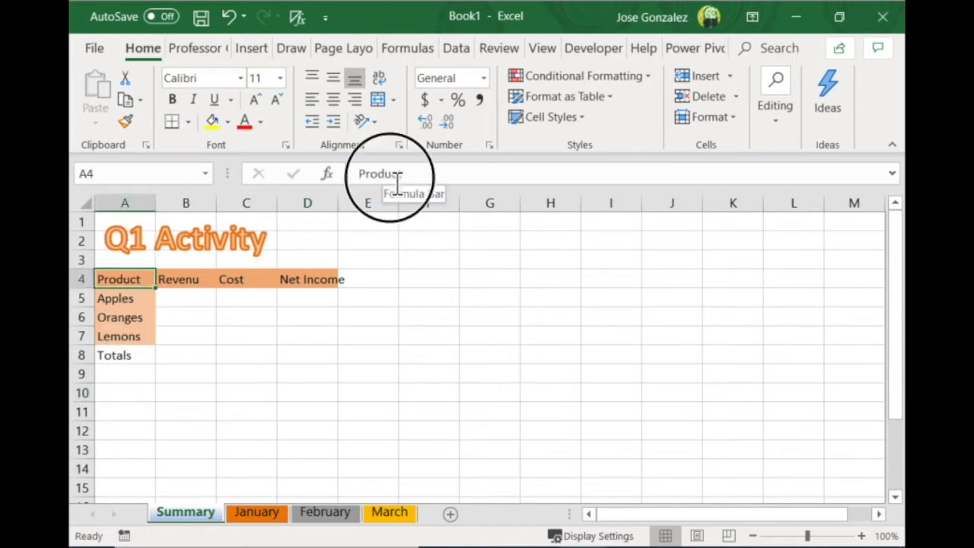
double_click(397, 179)
double_click(140, 279)
text(Montjh)
key(BackSpace)
key(BackSpace)
text(h)
key(Return)
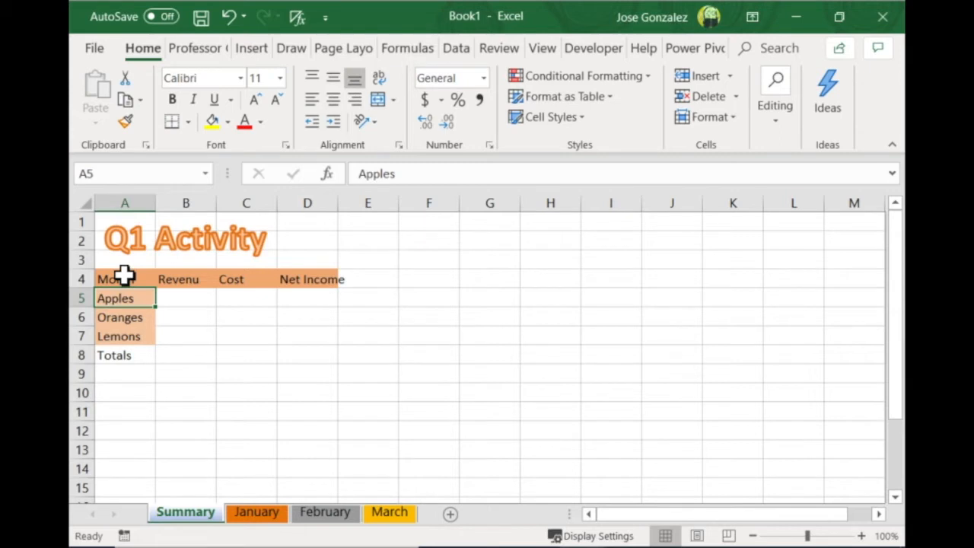
Replace the product names in A5:A7 of the Summary sheet with January, February and March
text(Jnu)
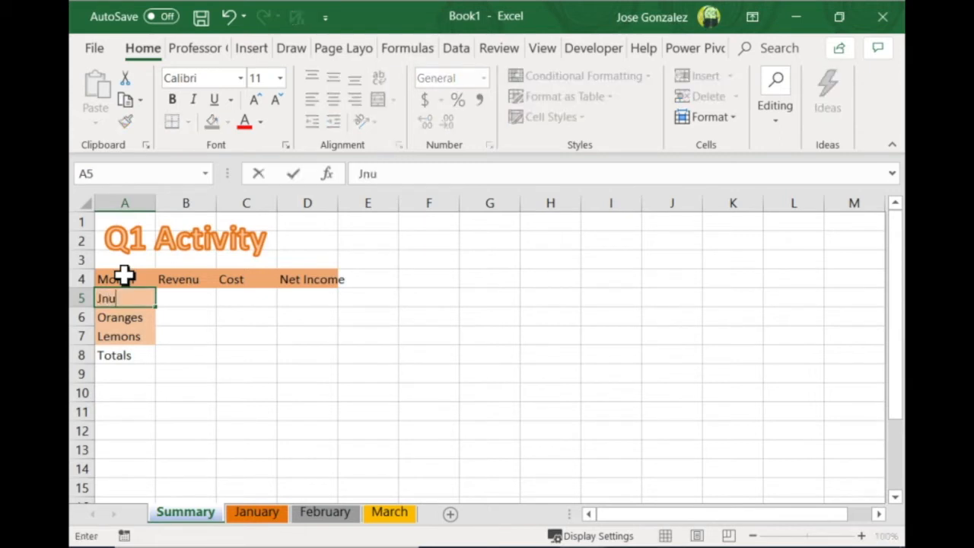
key(BackSpace)
key(BackSpace)
text(anuary)
key(Return)
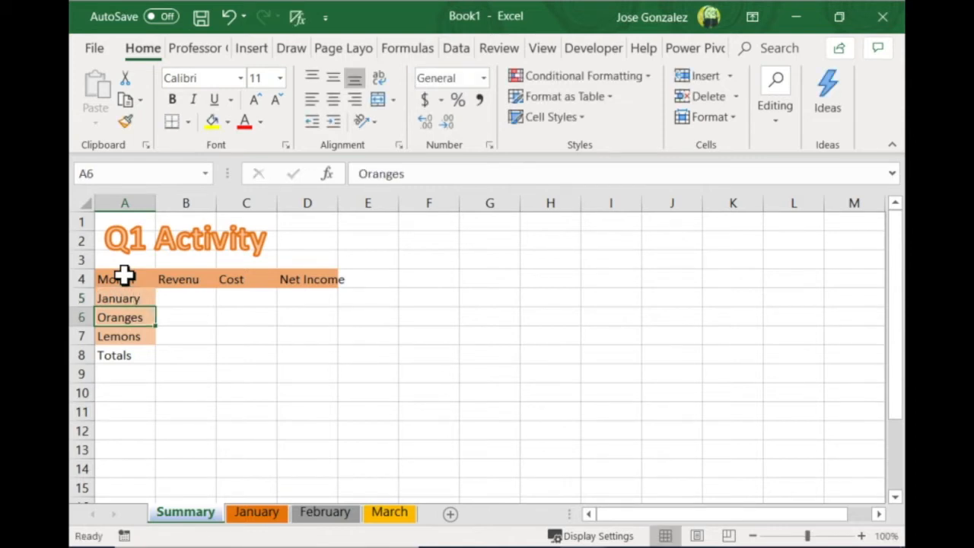
text(Febr)
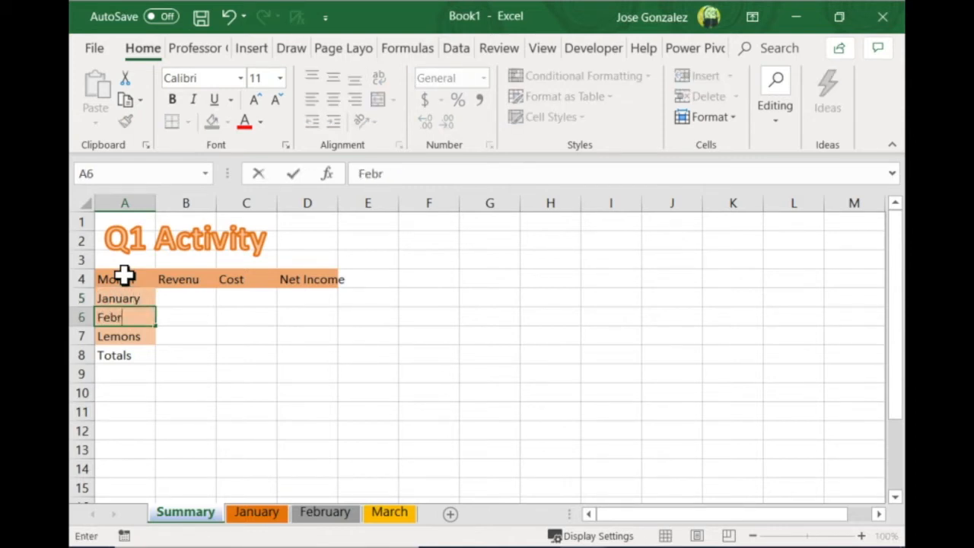
text(uary)
key(Tab)
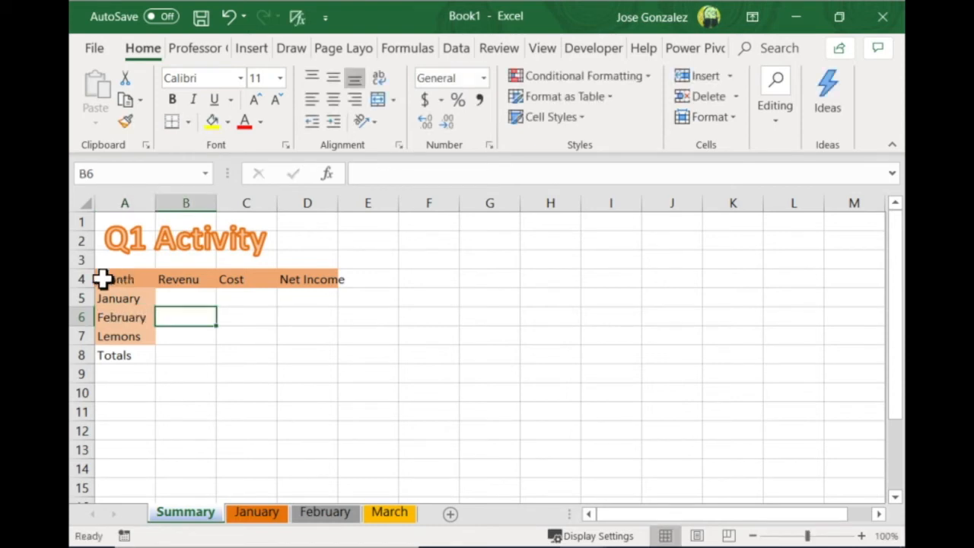
click(131, 323)
click(129, 339)
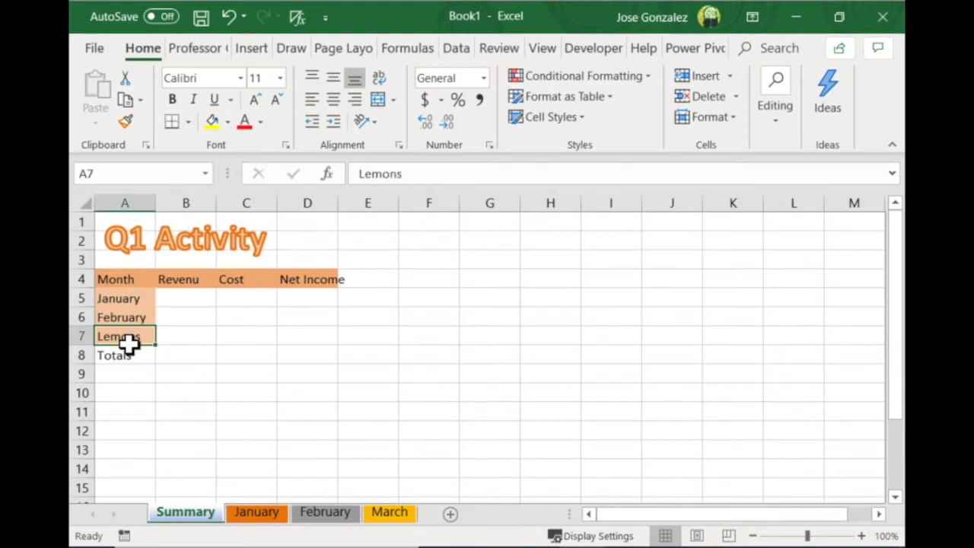
text(Ma)
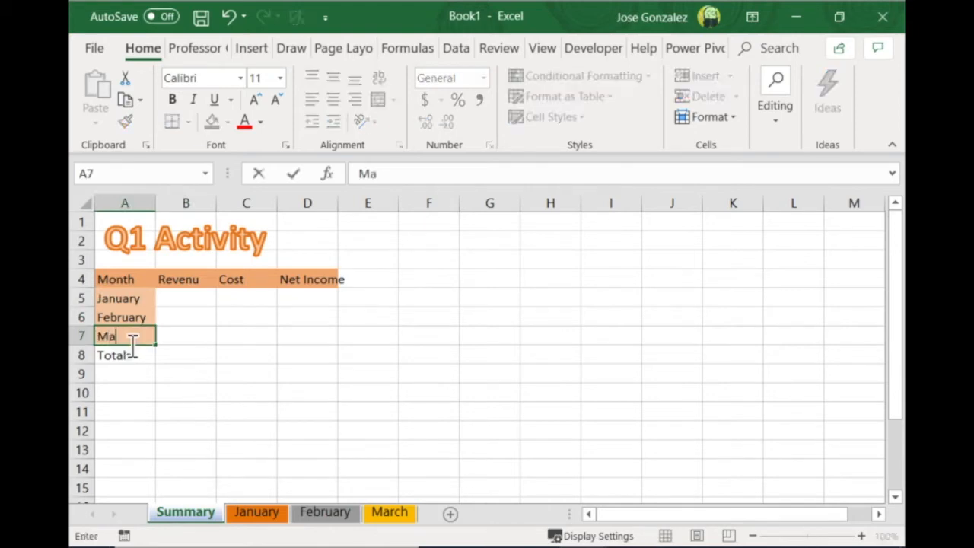
text(rch)
Change the headers in B4 and C4 of the Summary sheet to Total Revenue and Total Cost
click(188, 282)
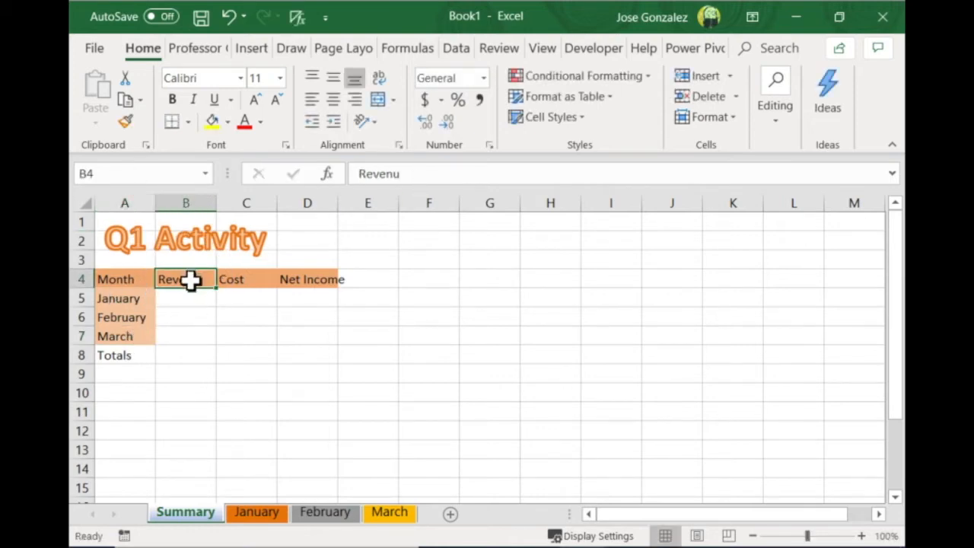
double_click(188, 280)
click(195, 281)
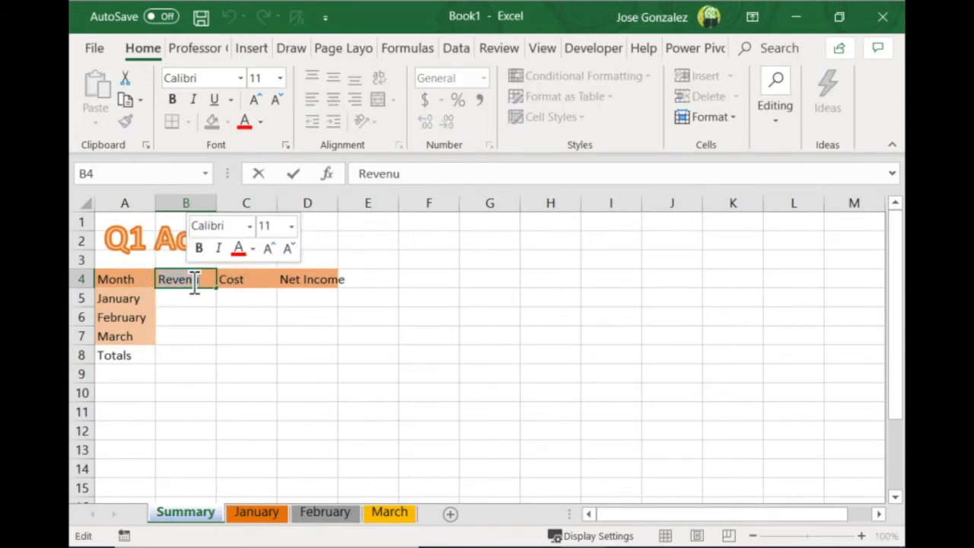
text(Total Revenue)
key(Tab)
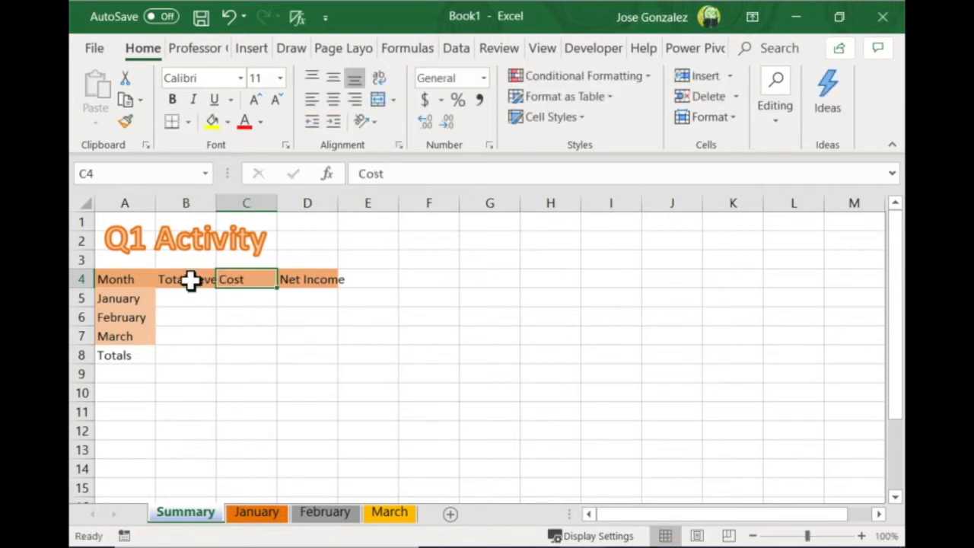
text(Total )
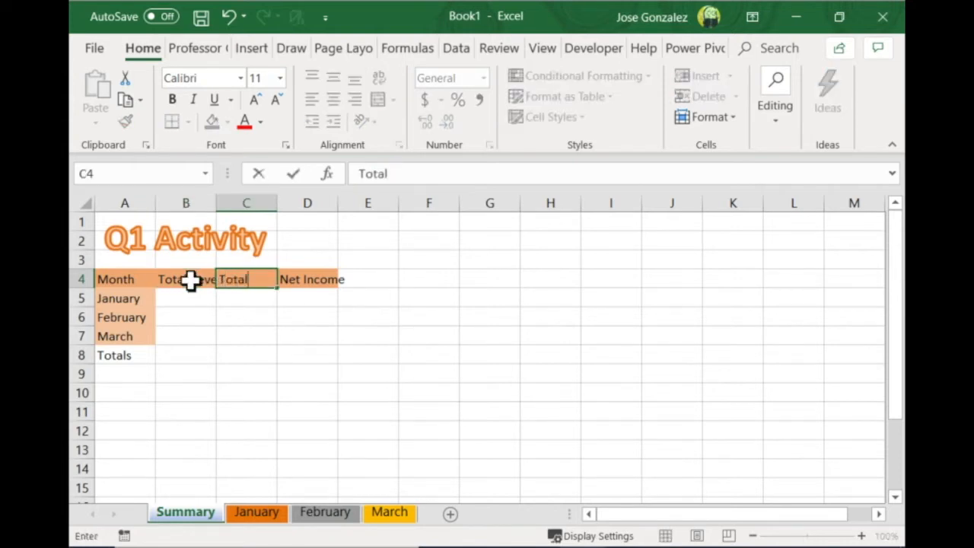
text(Cost)
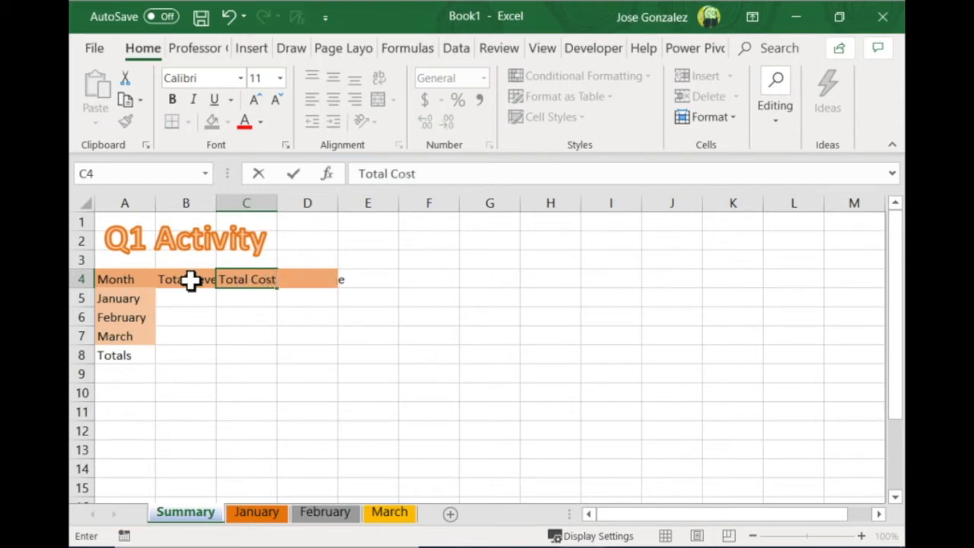
key(Tab)
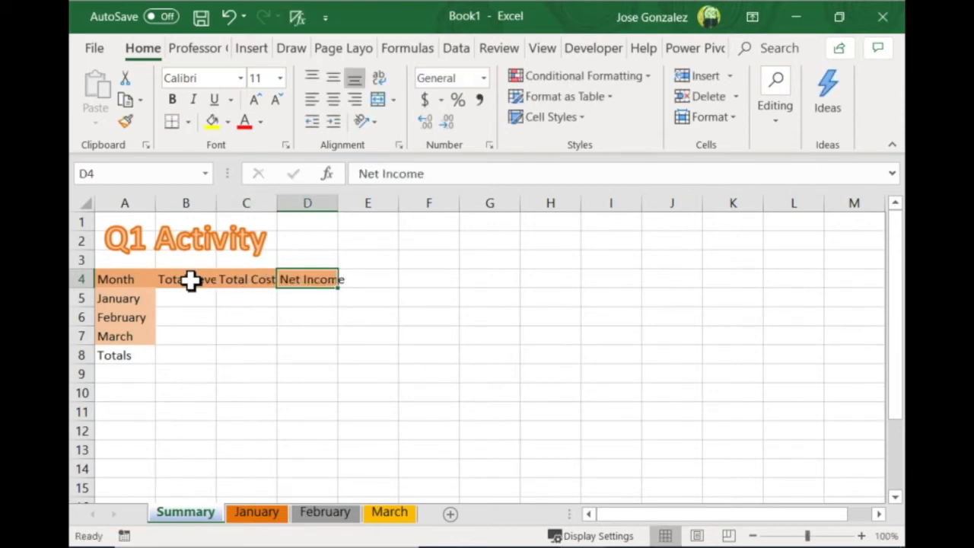
Change the header in D4 of the Summary sheet to Total Net Income
text(Totl)
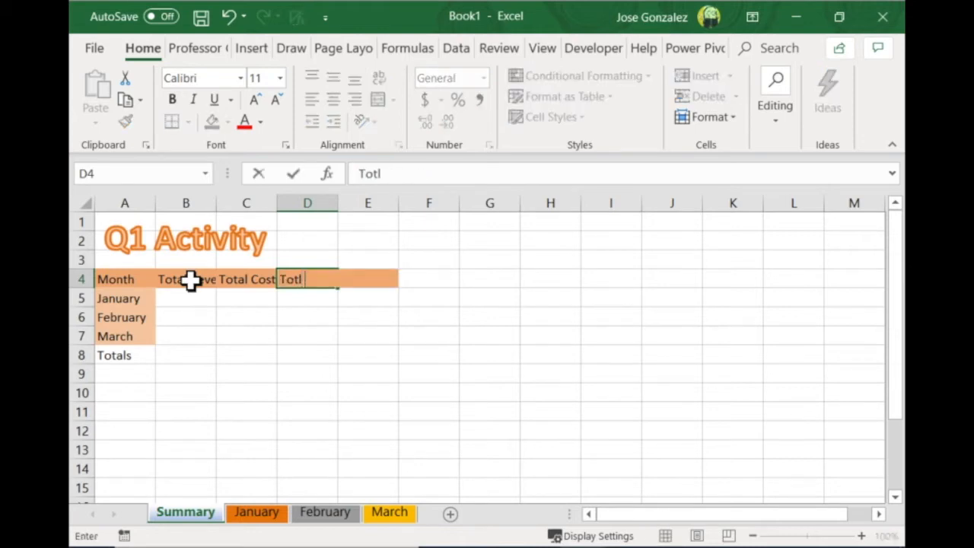
key(BackSpace)
text(al Net)
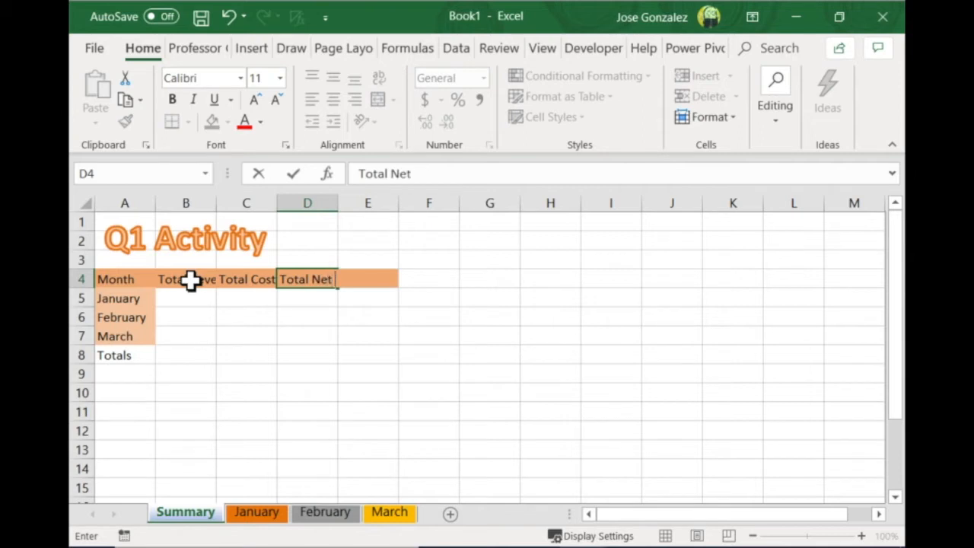
text( Income)
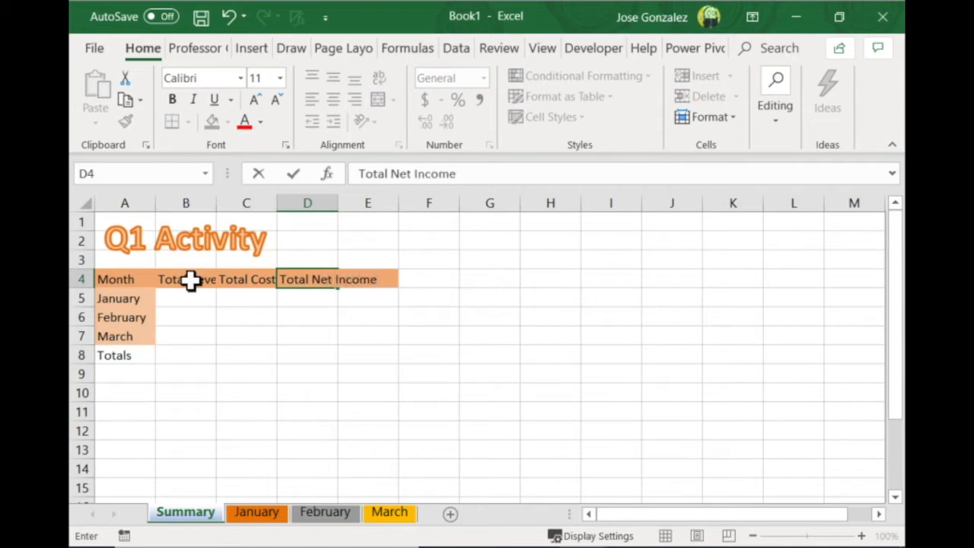
click(232, 335)
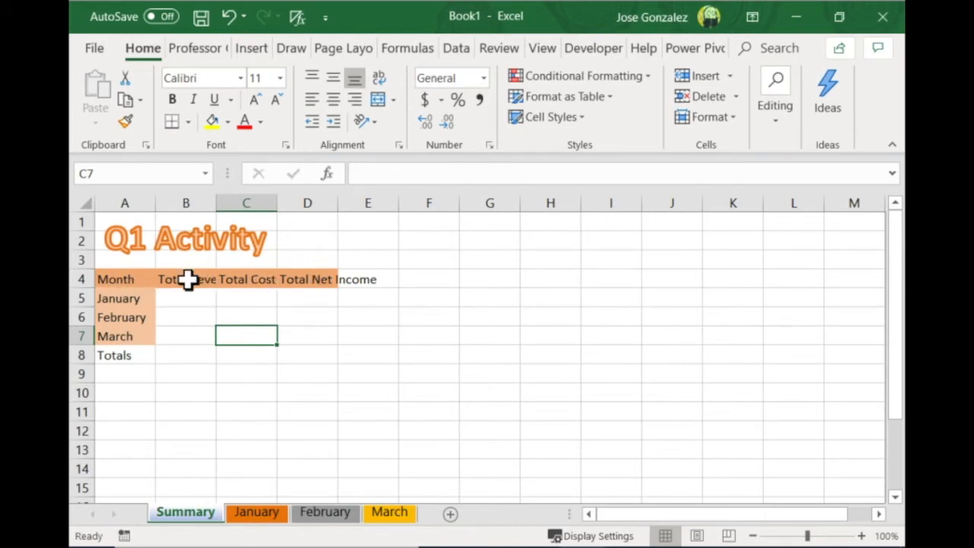
Wrap the text of the headers in A4:D4 and correct the header in B4 to Total Revenue
drag(124, 282, 300, 285)
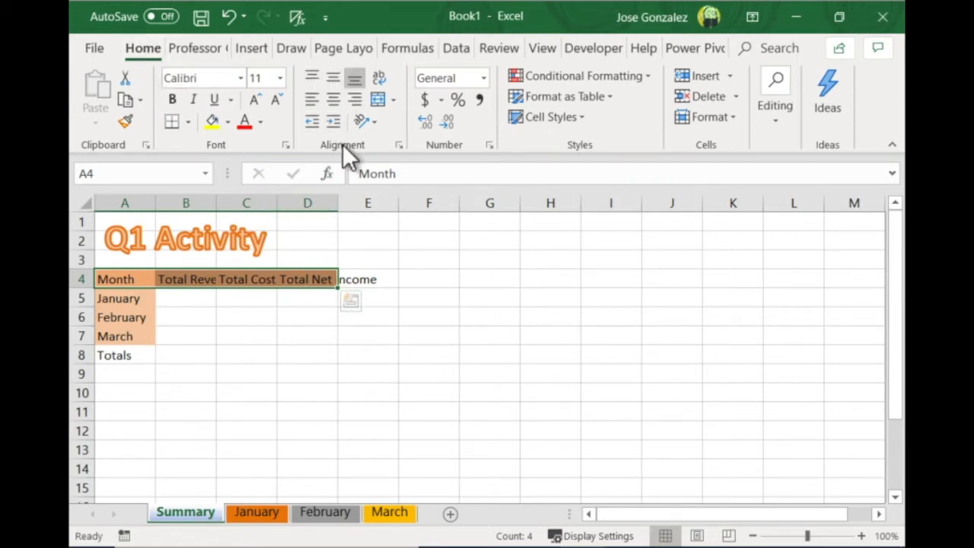
click(384, 84)
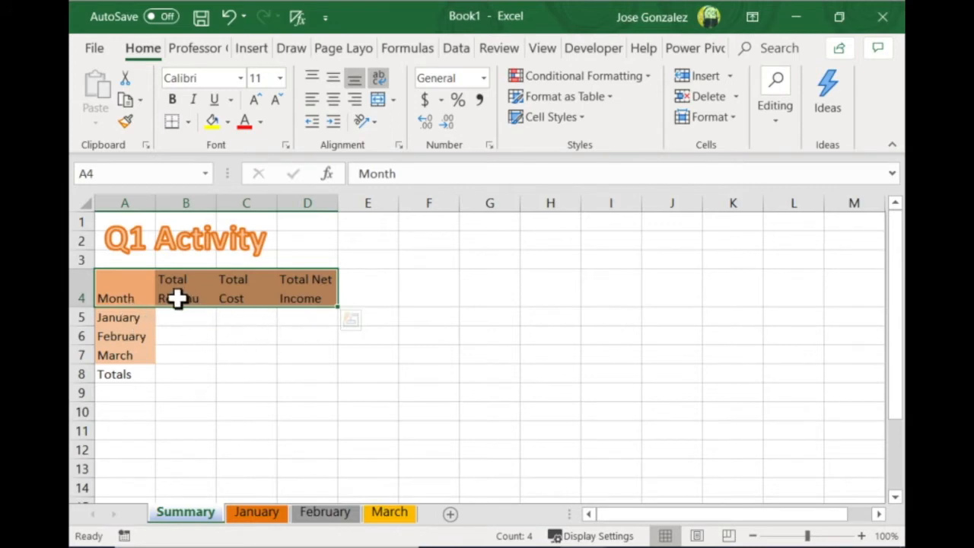
click(178, 298)
click(449, 177)
text(e)
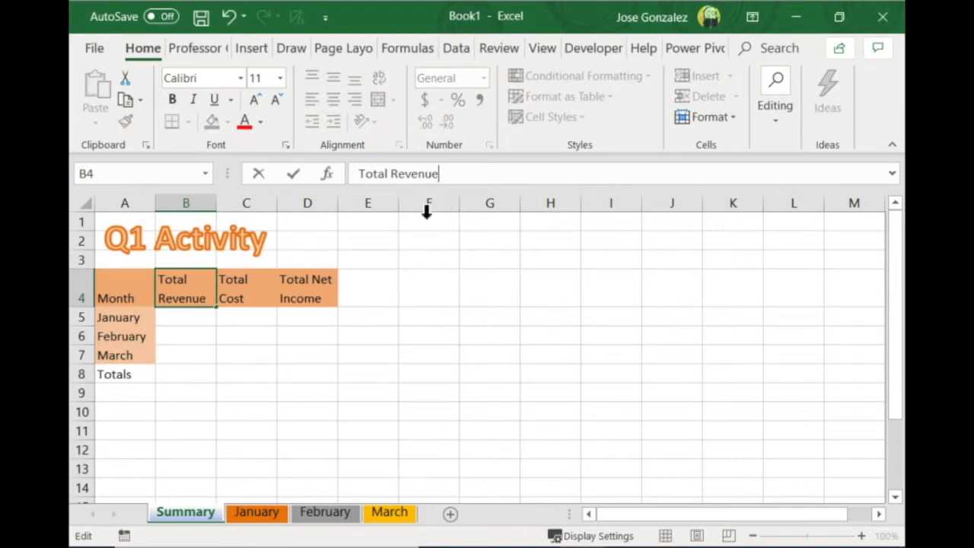
click(208, 439)
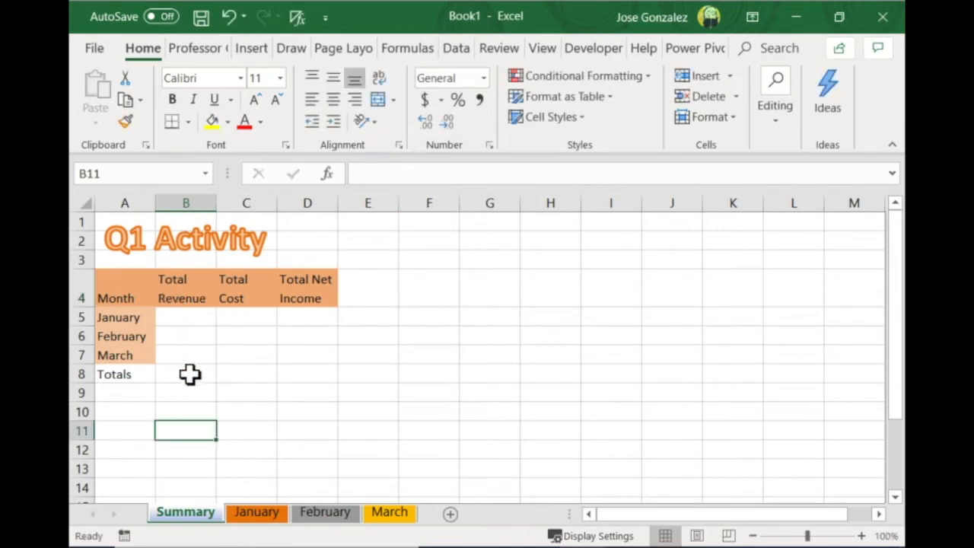
Check the revenue and cost figures on the monthly sheets and group the January, February and March sheets
key(ctrl+Page_Down)
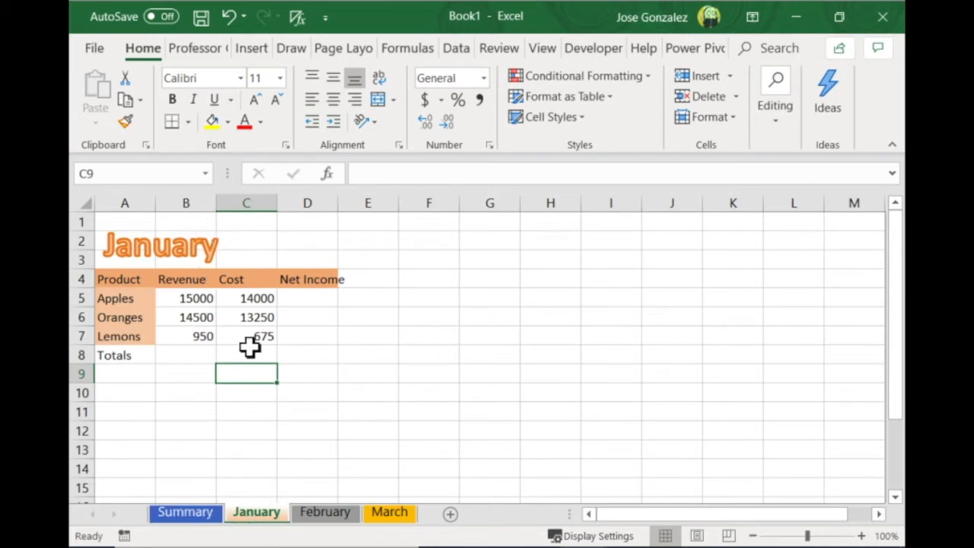
click(330, 510)
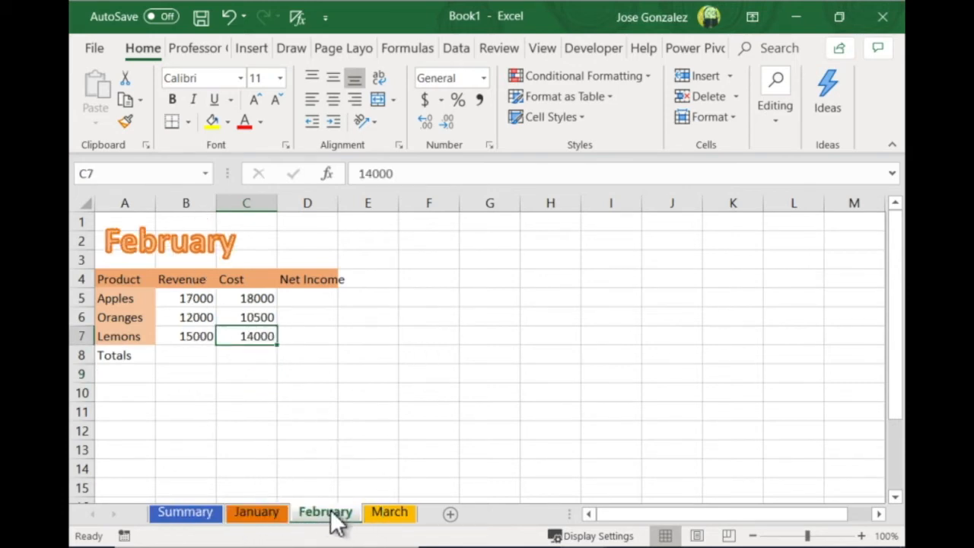
click(390, 515)
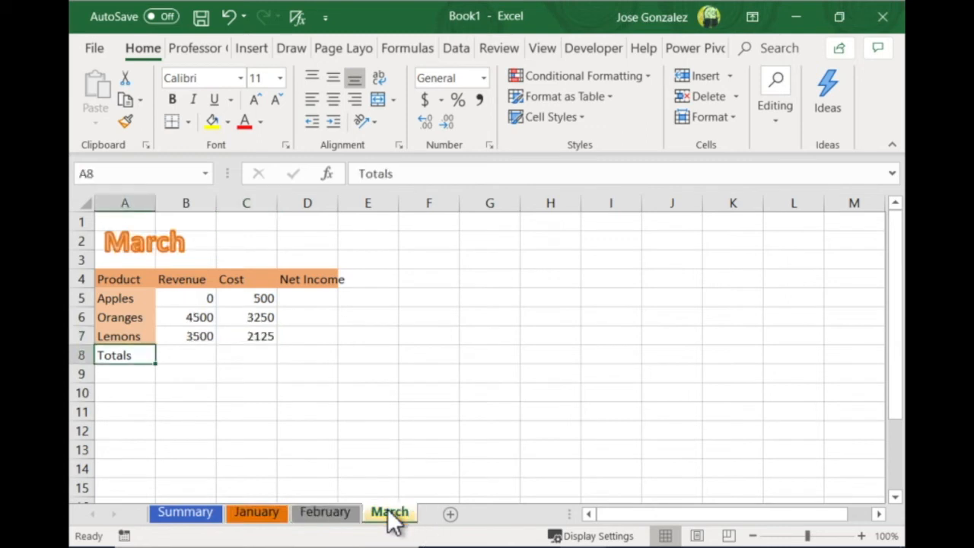
click(251, 517)
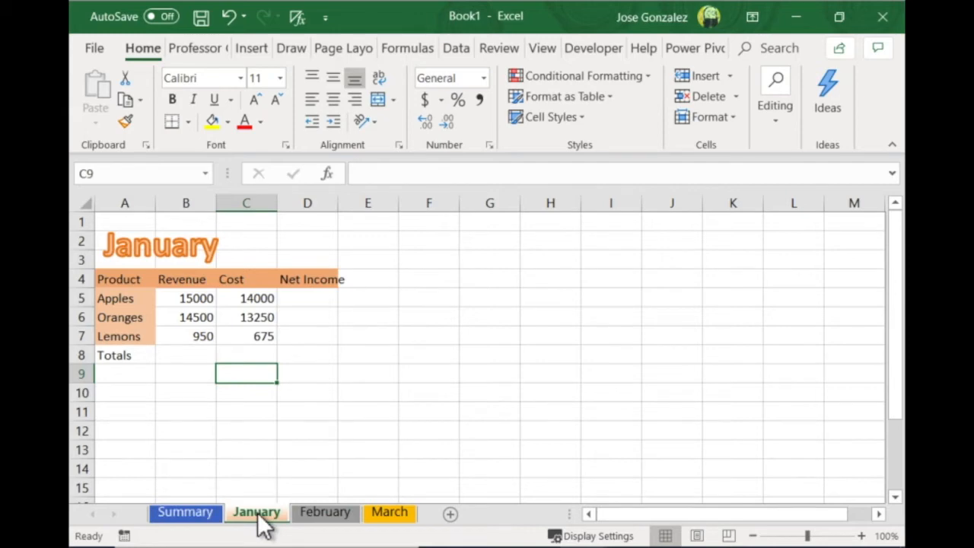
ctrl+click(322, 512)
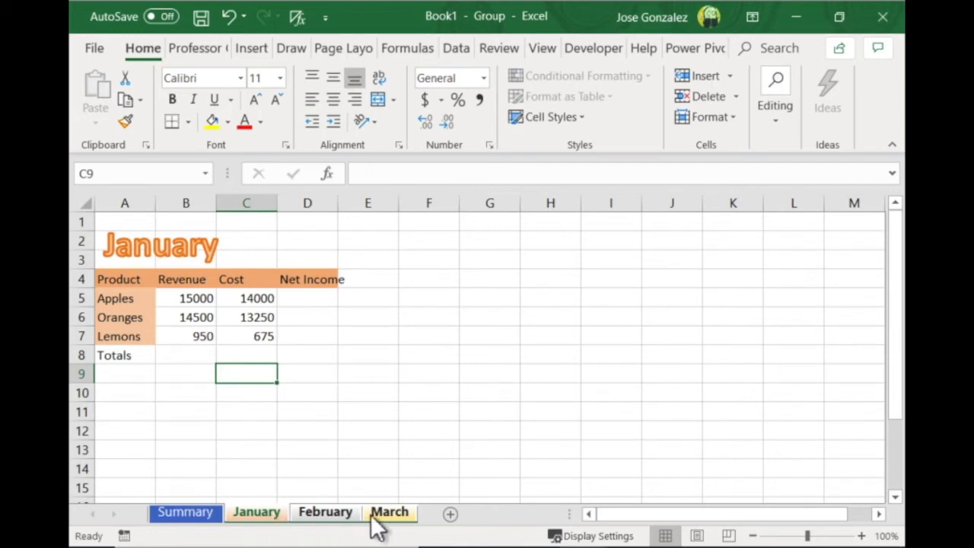
Enter the net income formula =B5-C5 in D5 for Apples on the grouped monthly sheets
click(305, 302)
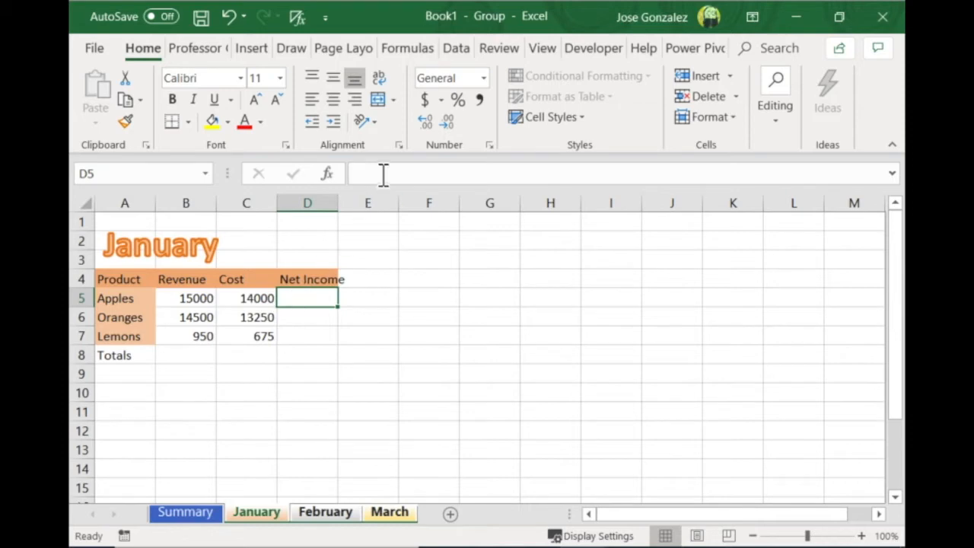
click(326, 300)
click(374, 176)
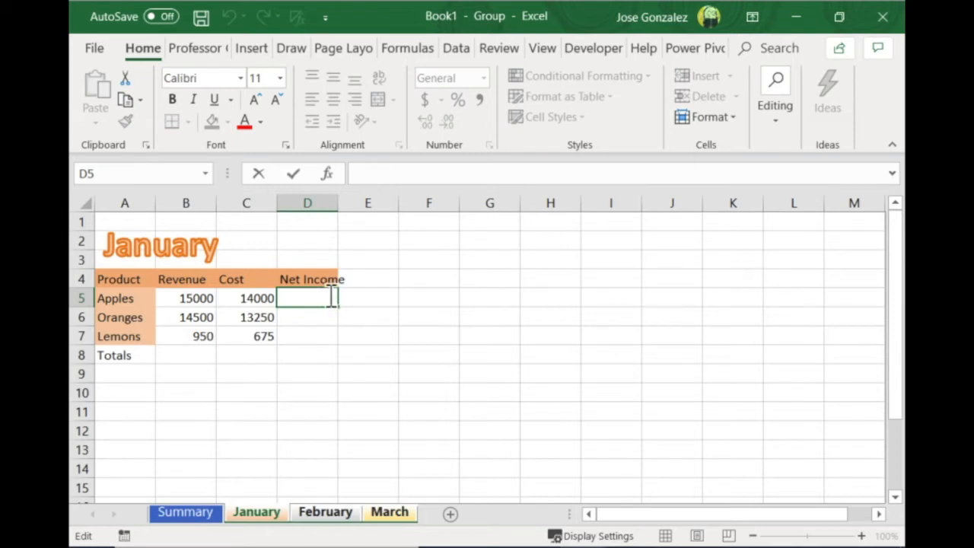
key(ctrl)
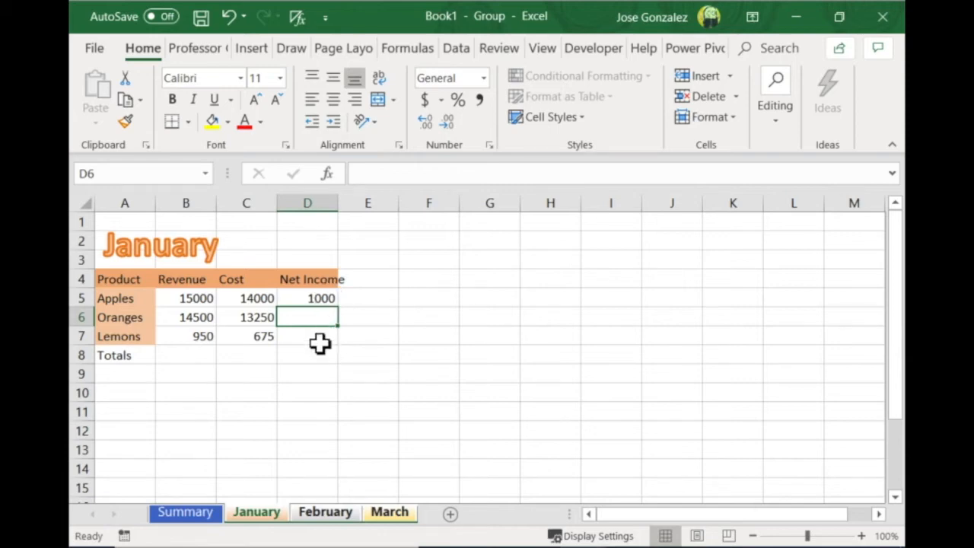
Copy the net income formula from D5 down to D7 on the grouped sheets
click(323, 300)
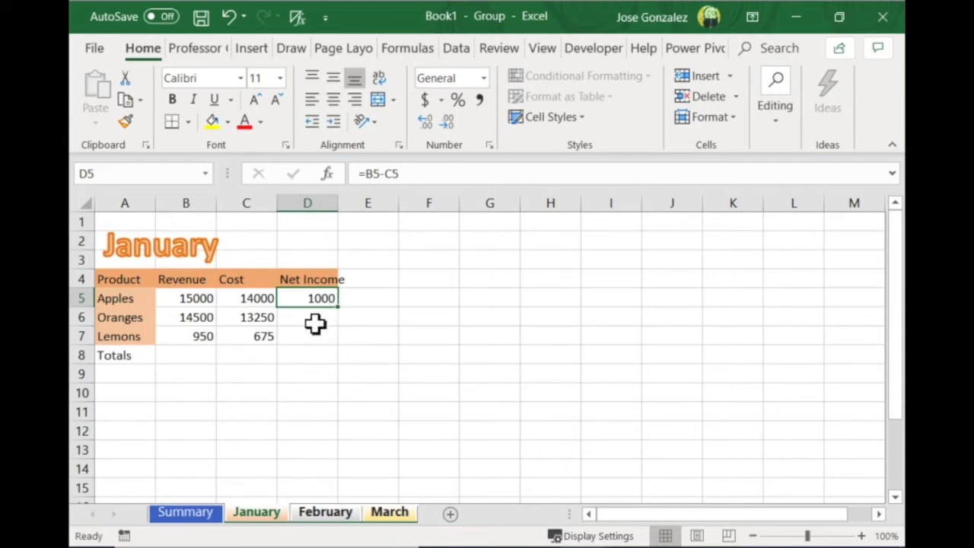
scroll(316, 321, right, 1)
scroll(316, 321, left, 1)
drag(342, 311, 333, 341)
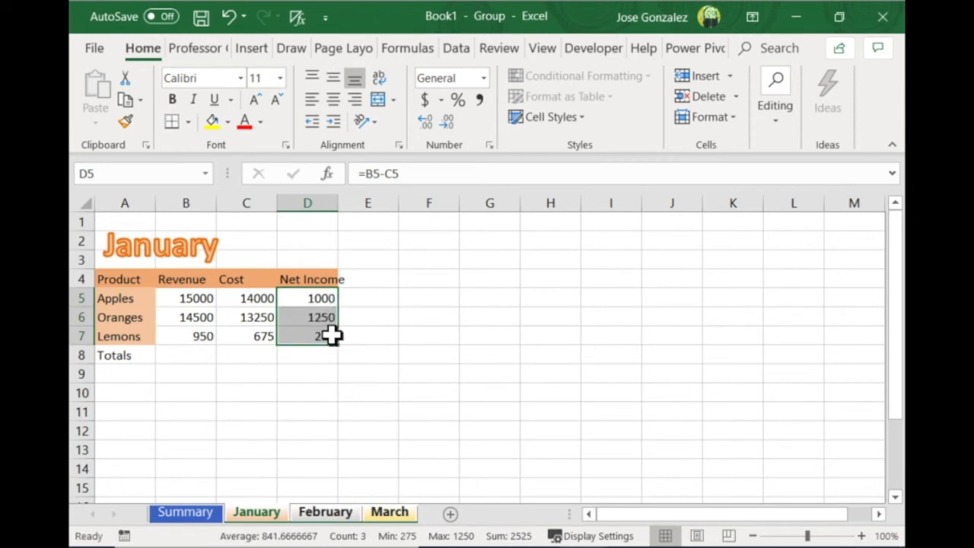
Total the revenue in B8 with AutoSum as =SUM(B5:B7) and copy the formula across to D8
click(202, 358)
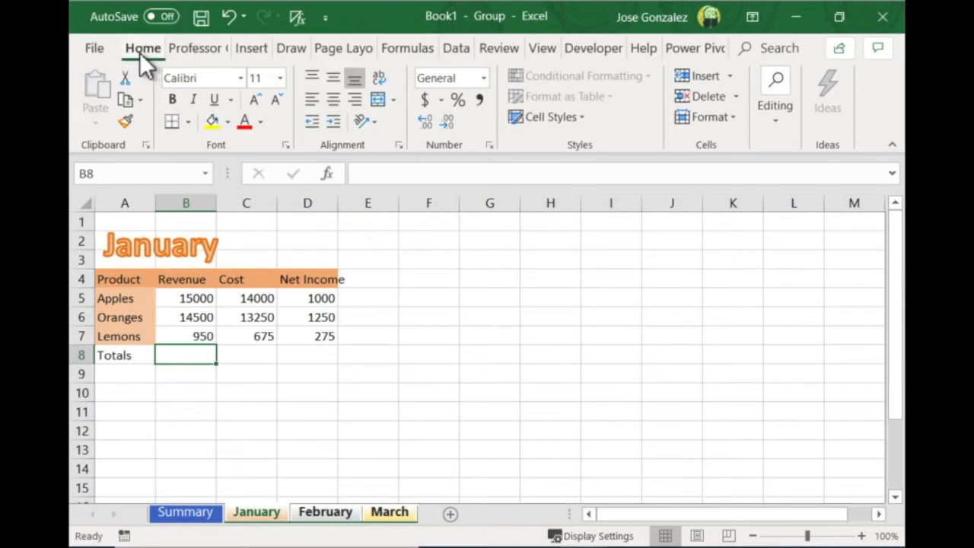
click(774, 114)
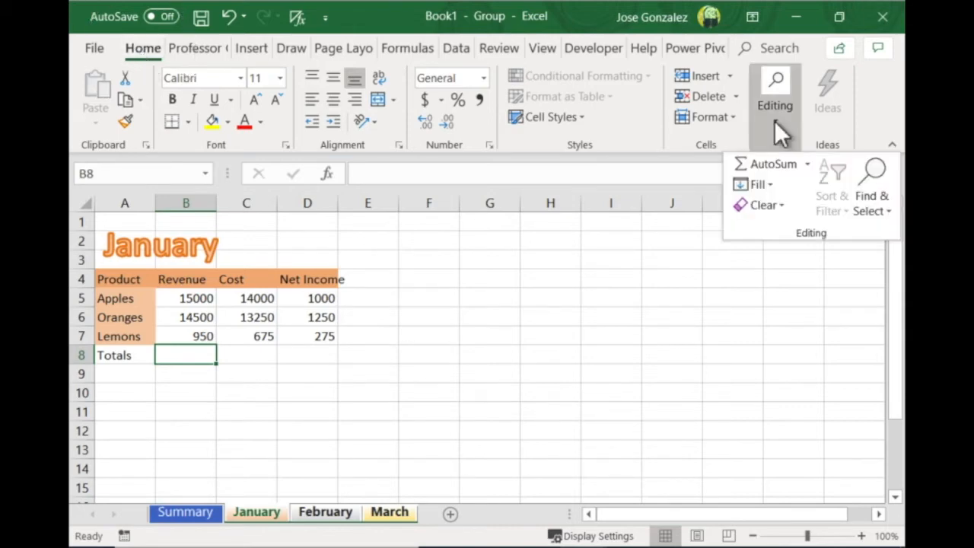
click(811, 166)
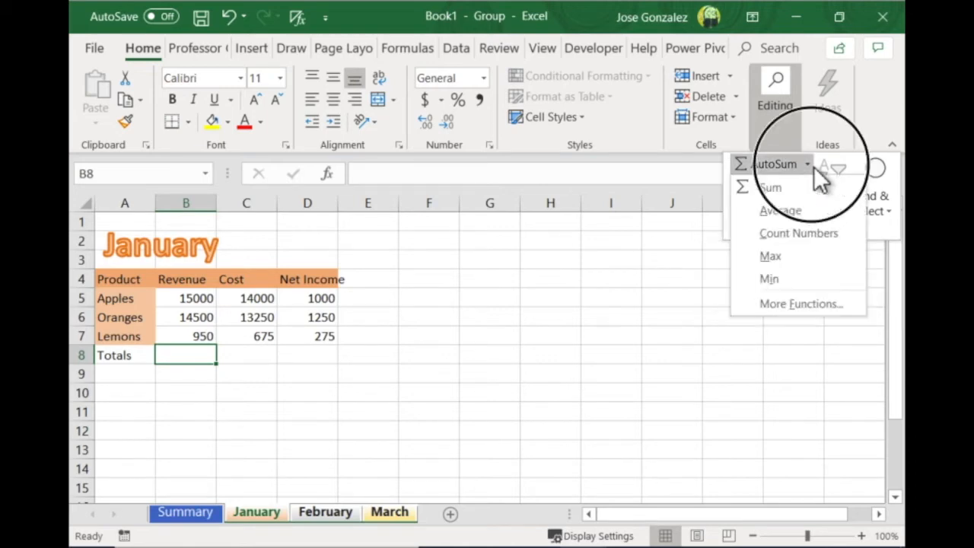
click(779, 188)
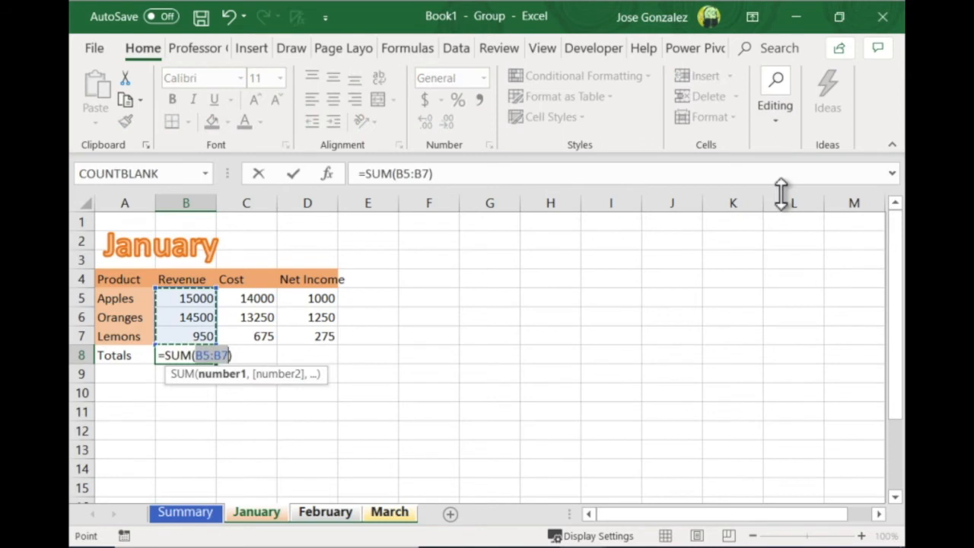
key(Return)
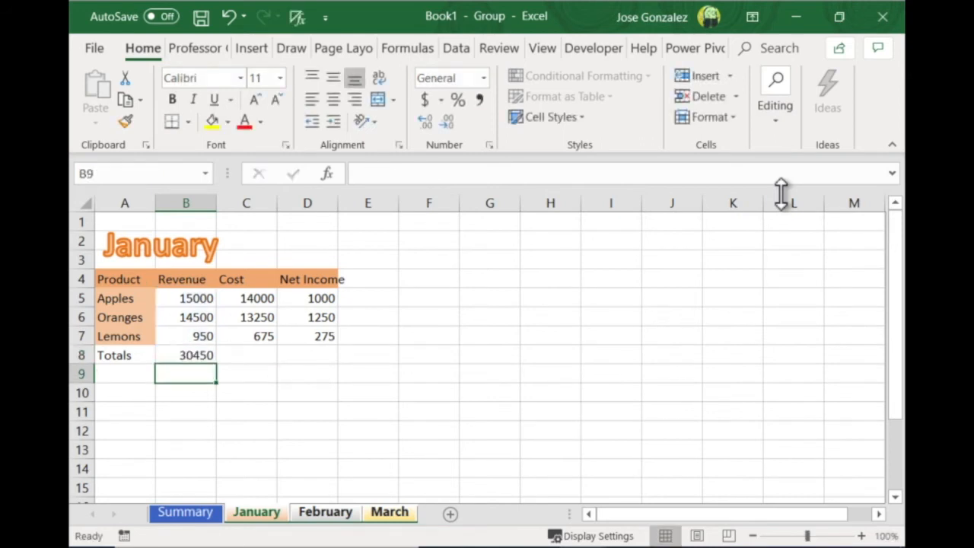
click(198, 357)
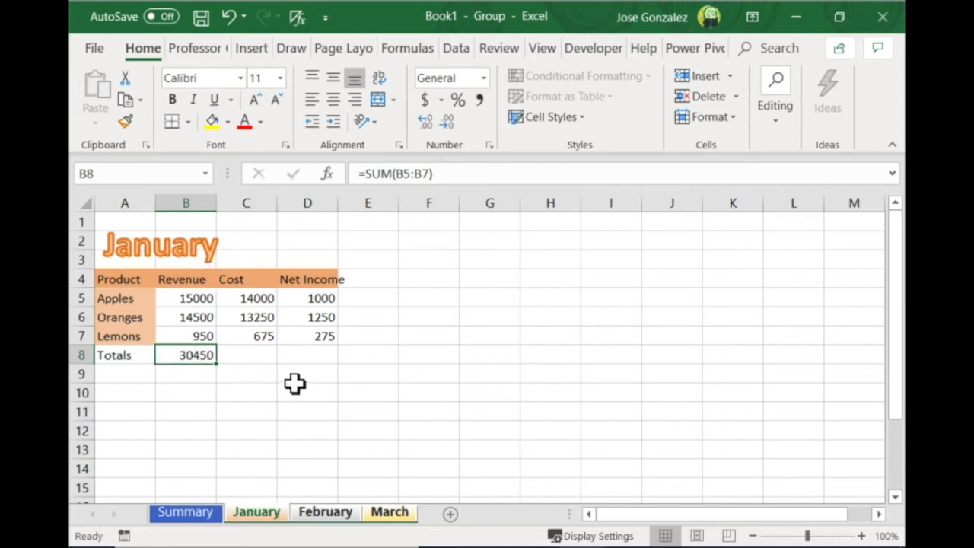
drag(222, 369, 335, 367)
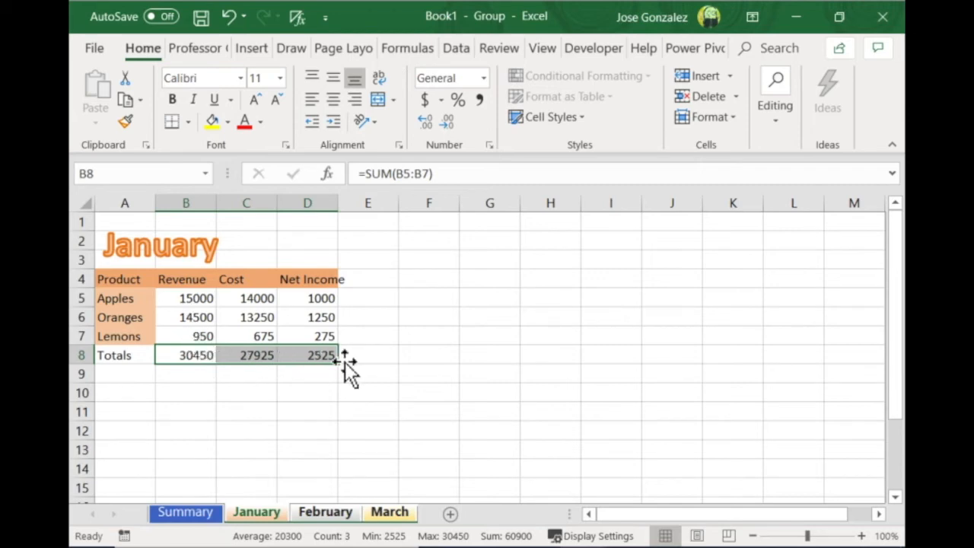
Apply the Currency cell style to B5:D8 on the grouped monthly sheets
click(183, 302)
drag(183, 302, 307, 355)
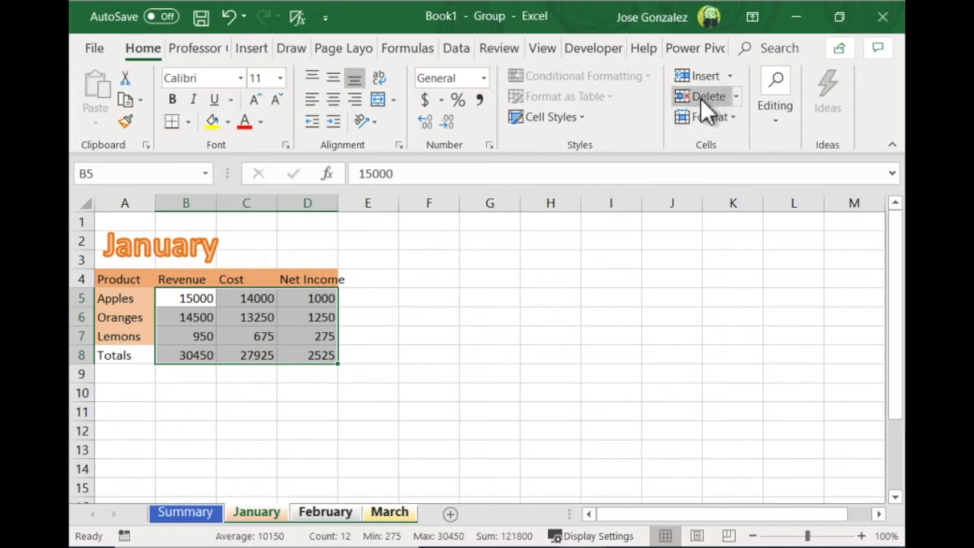
click(583, 118)
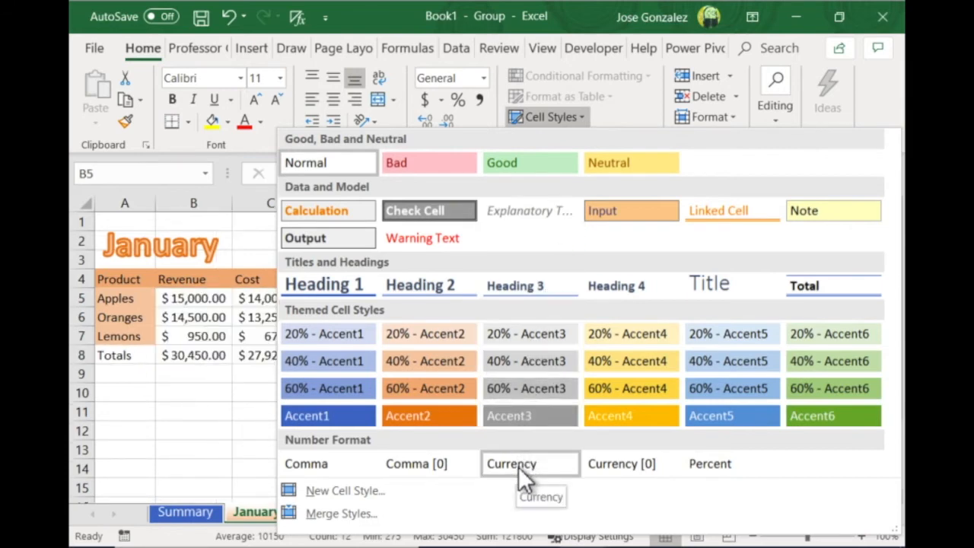
click(518, 467)
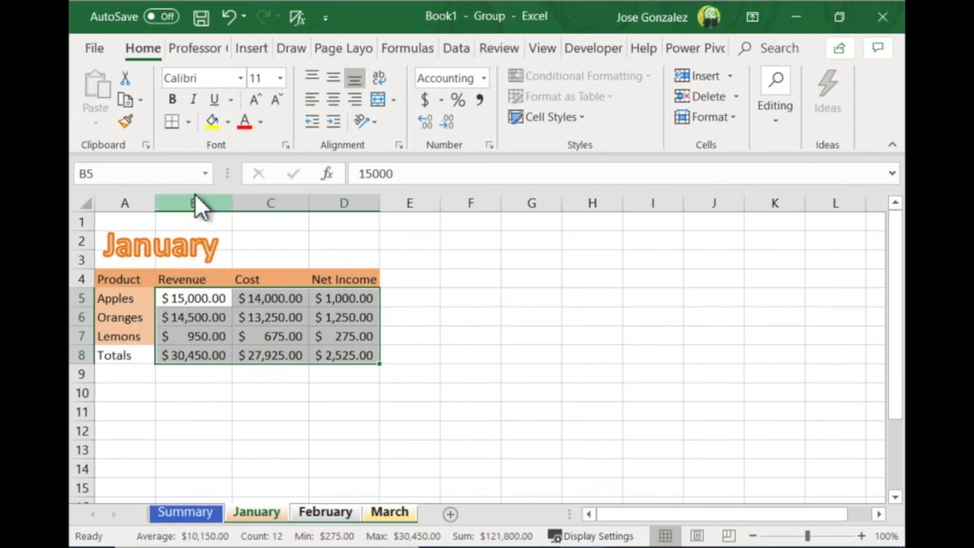
AutoFit the width of columns B to D on the grouped monthly sheets
drag(196, 213, 341, 208)
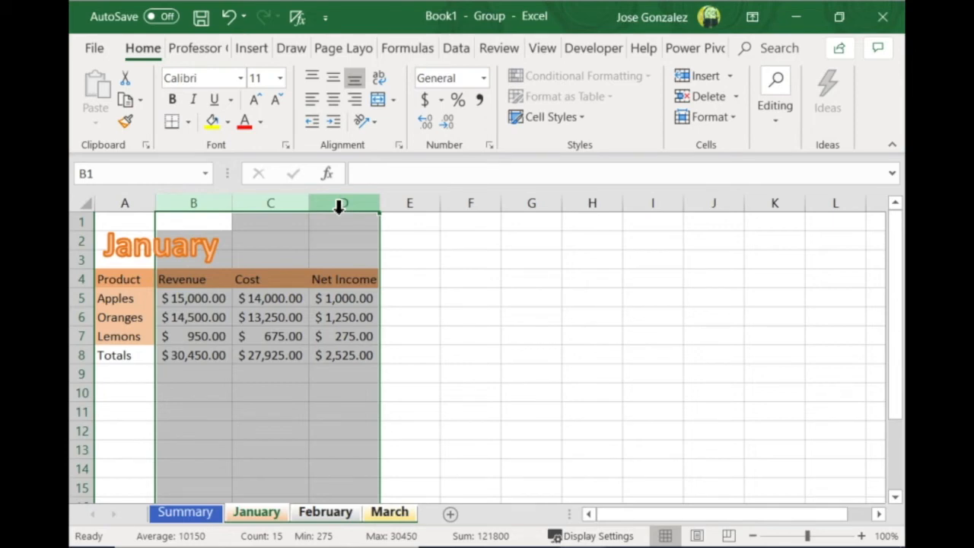
click(735, 120)
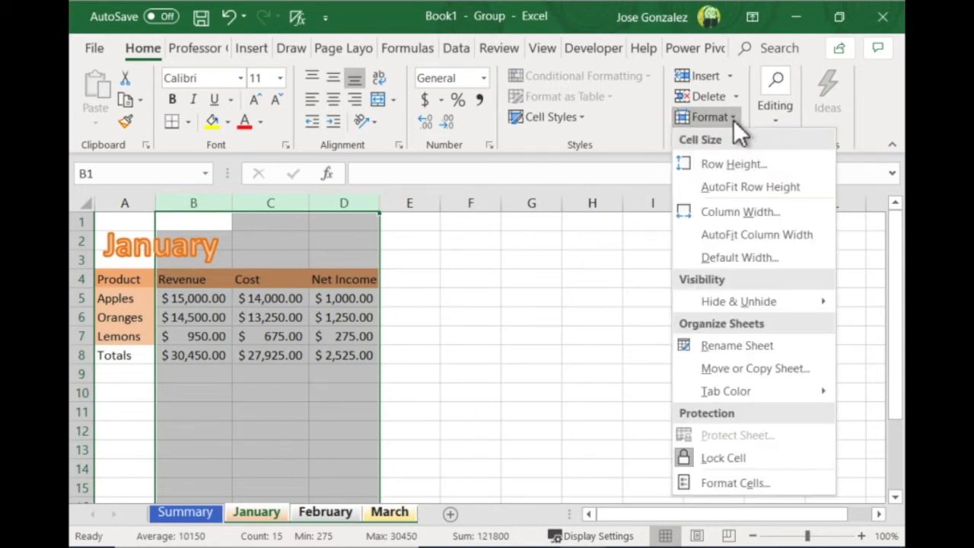
click(734, 235)
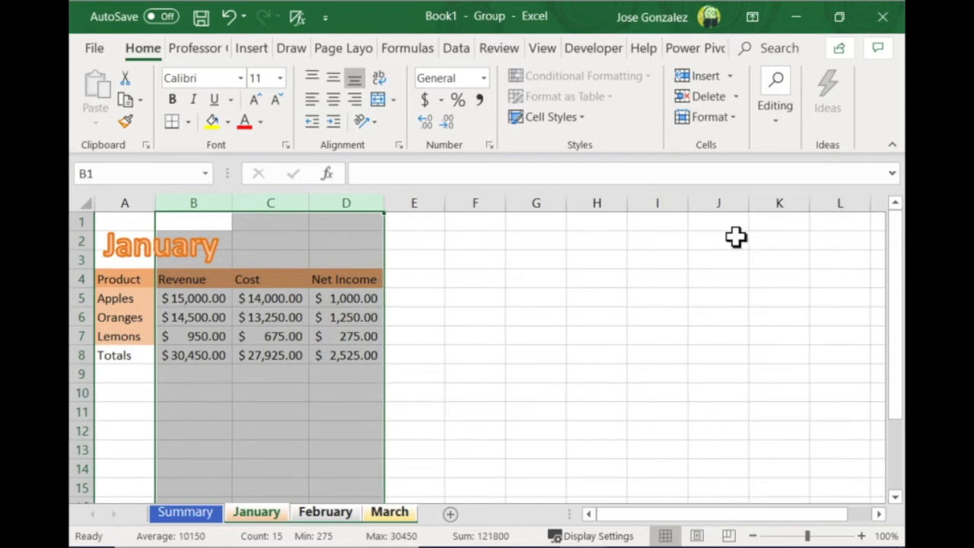
click(214, 393)
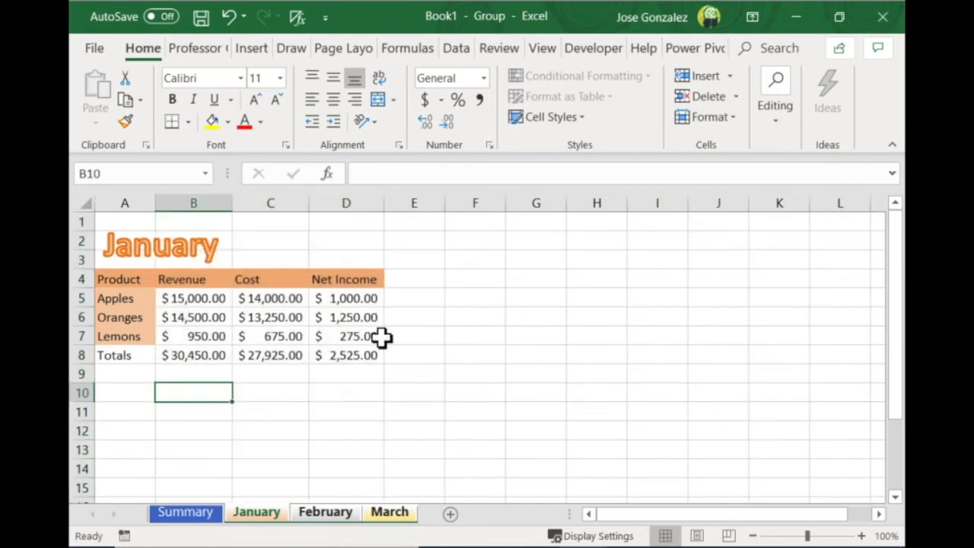
Ungroup the monthly sheets and open the February sheet to check its formulas and formatting
right_click(272, 525)
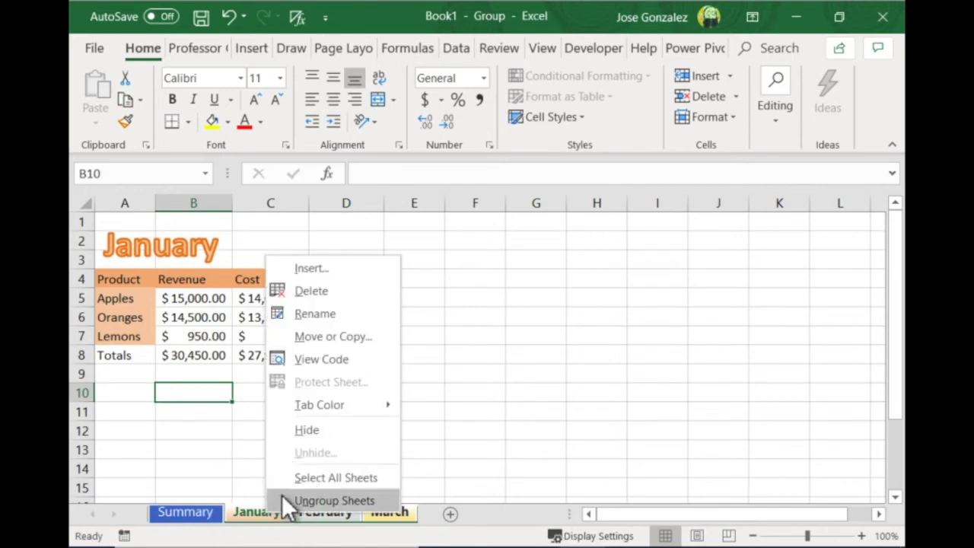
click(317, 500)
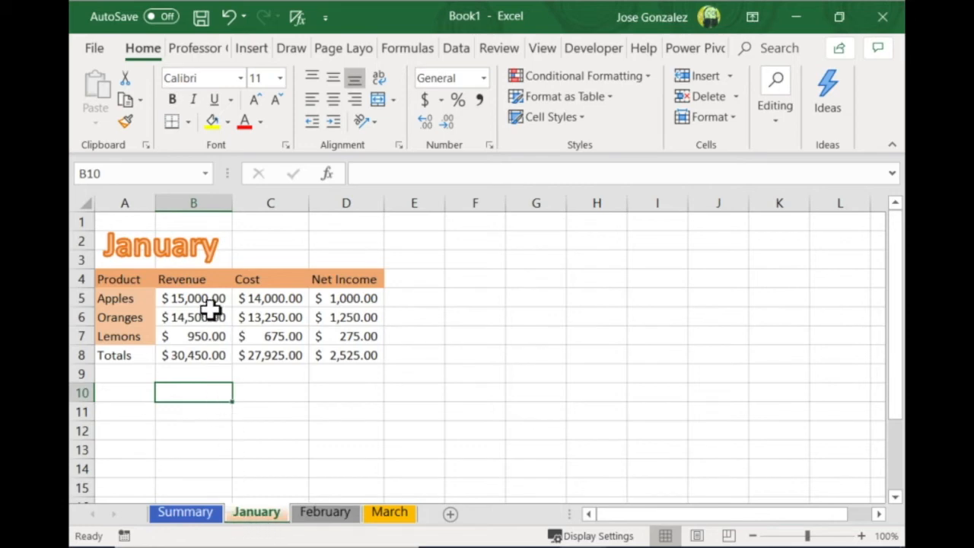
click(325, 513)
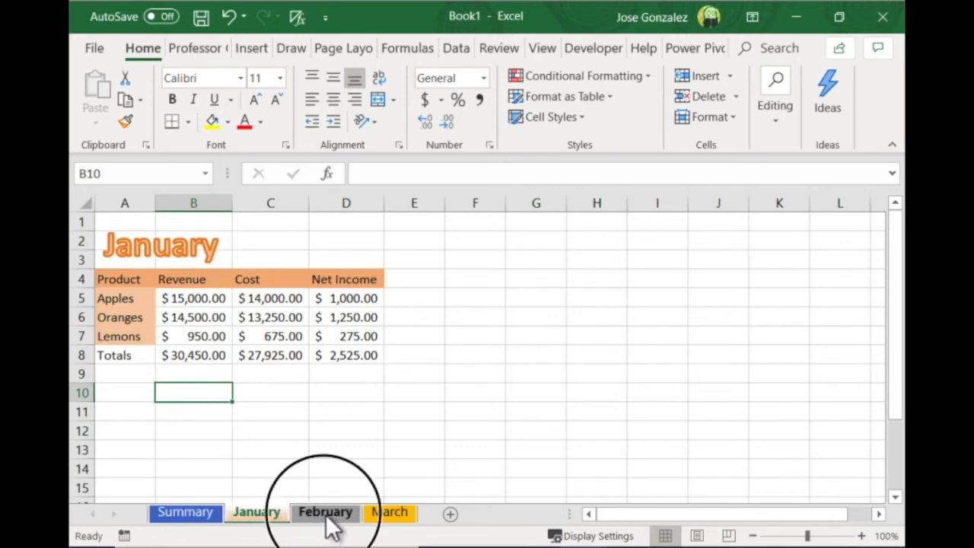
Review the tables on the March, January and February sheets, and check the Apples net income formula in D5 on March
click(390, 515)
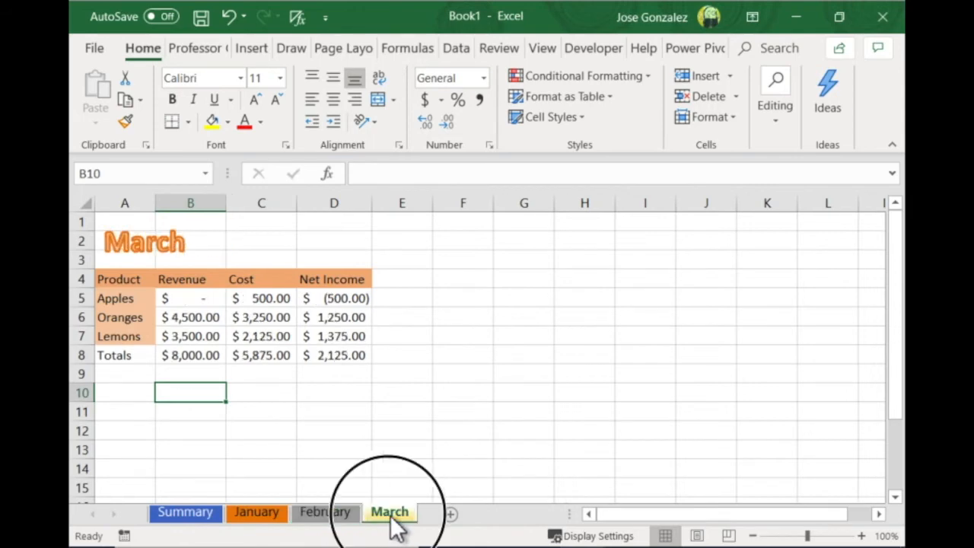
click(253, 518)
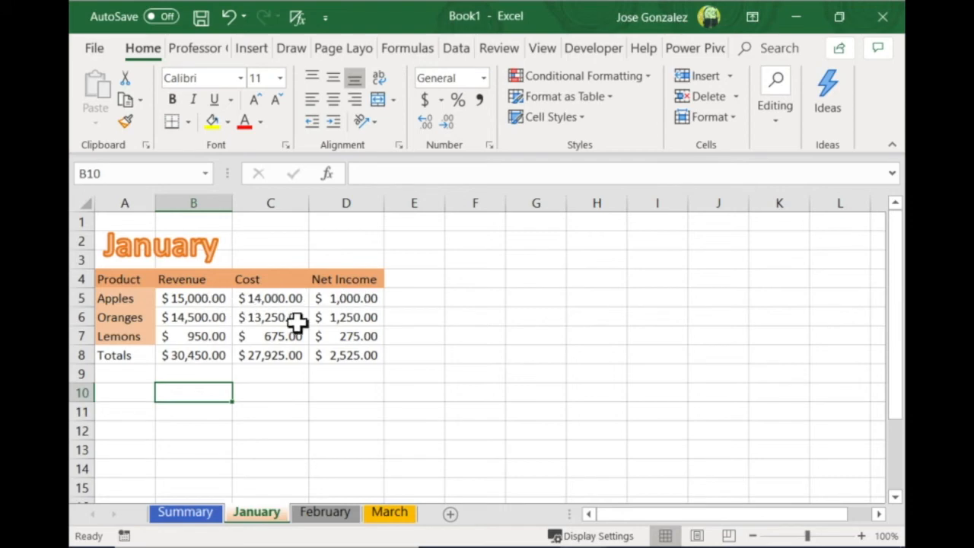
click(325, 512)
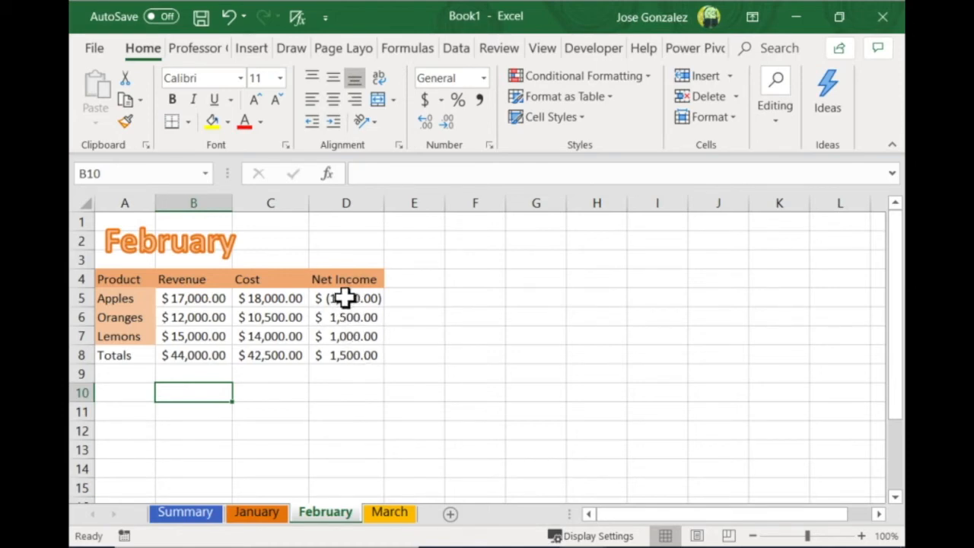
scroll(344, 299, right, 1)
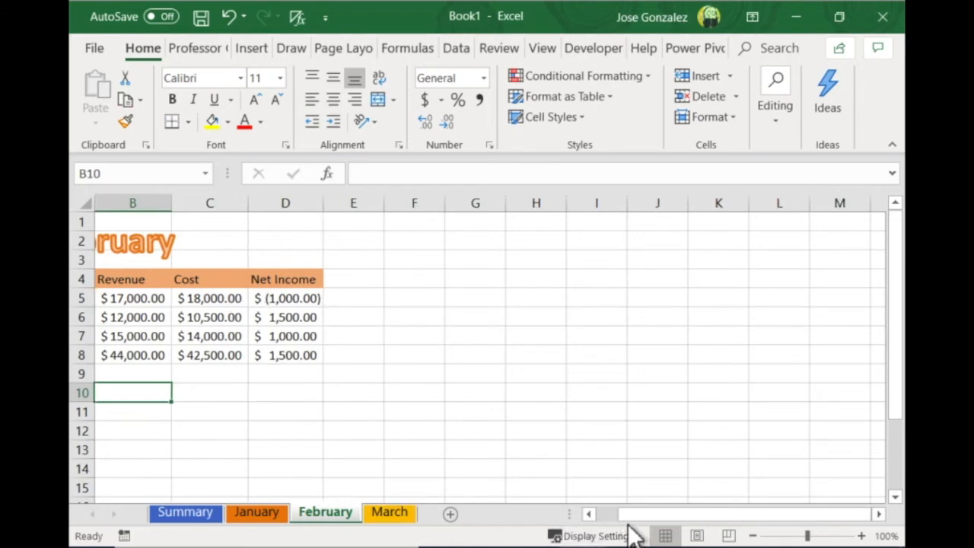
drag(633, 517, 586, 517)
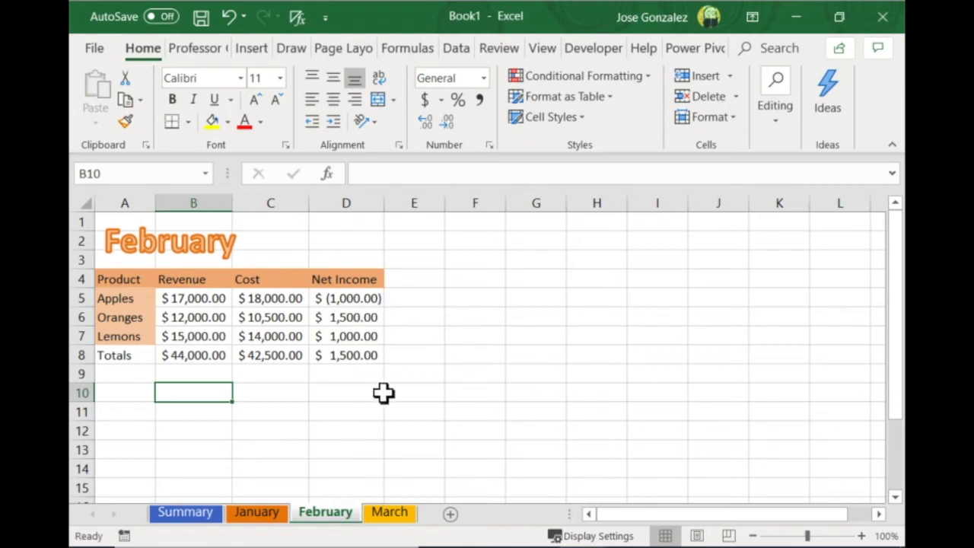
click(397, 516)
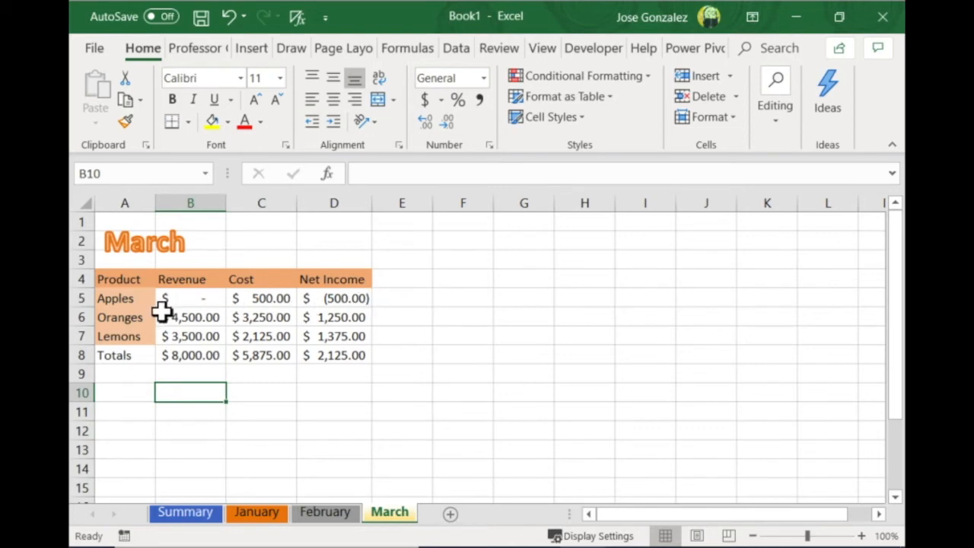
click(355, 302)
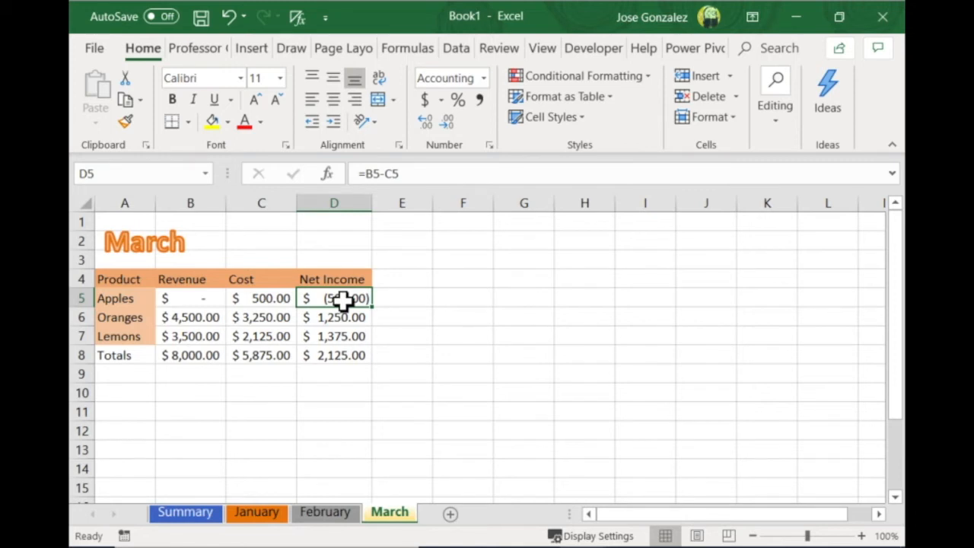
On the Summary sheet, link January's total revenue in B5 to the January sheet's total with =January!B8
click(187, 515)
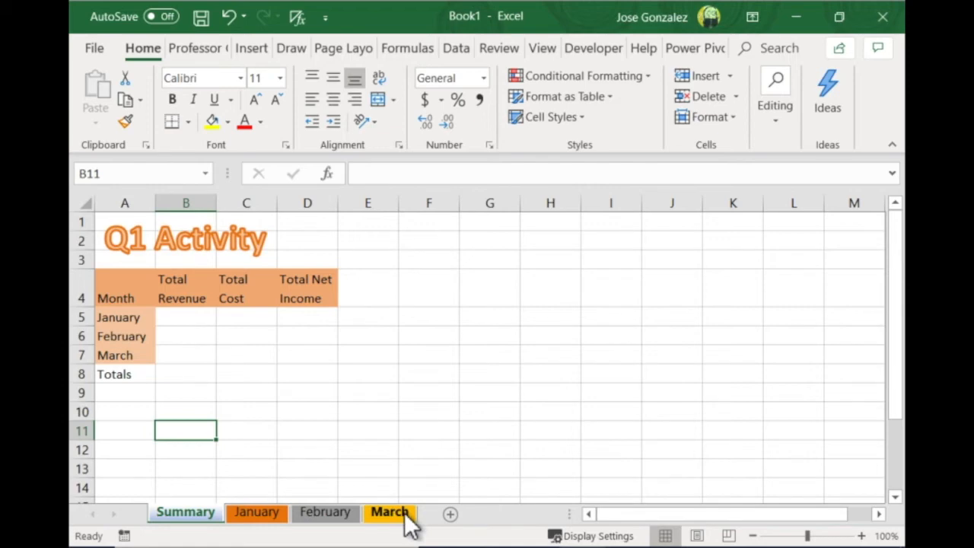
click(194, 321)
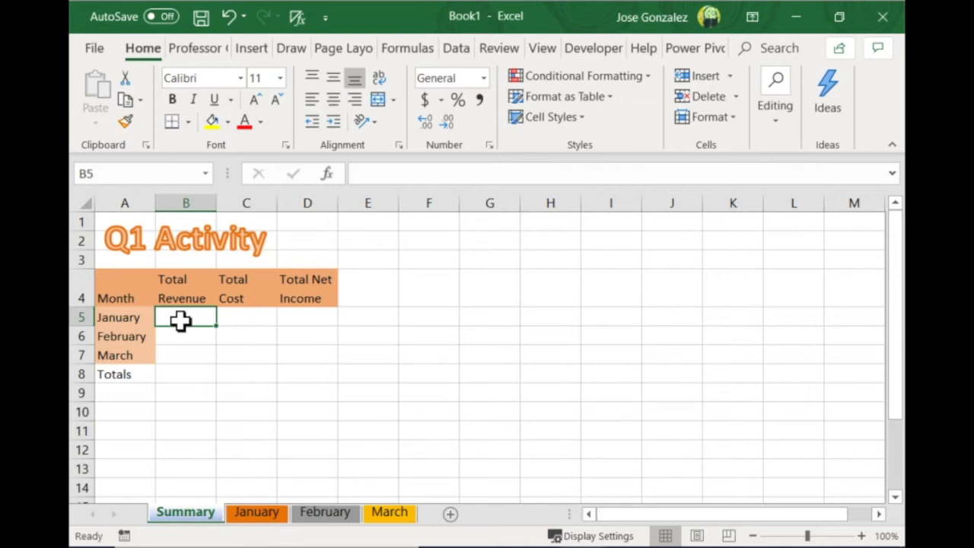
click(366, 178)
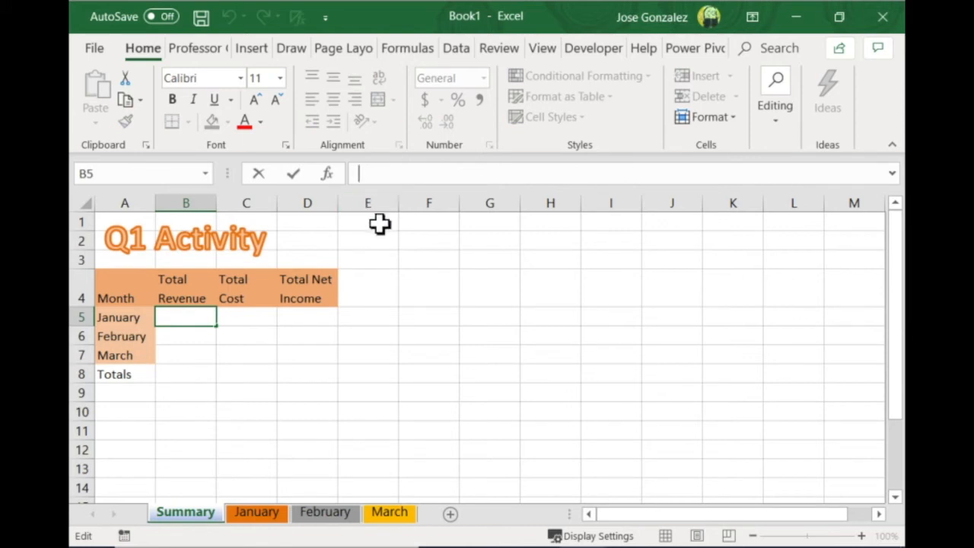
text(=)
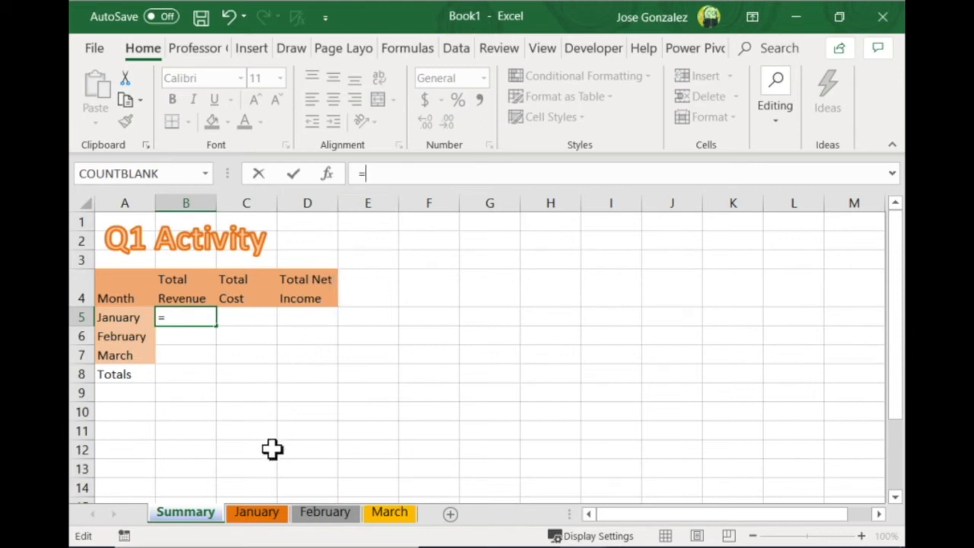
click(258, 513)
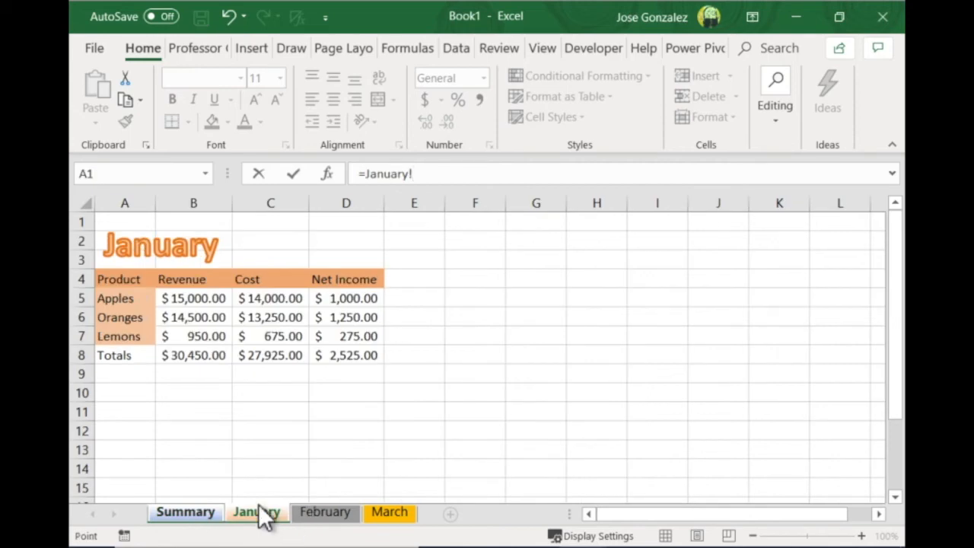
click(210, 363)
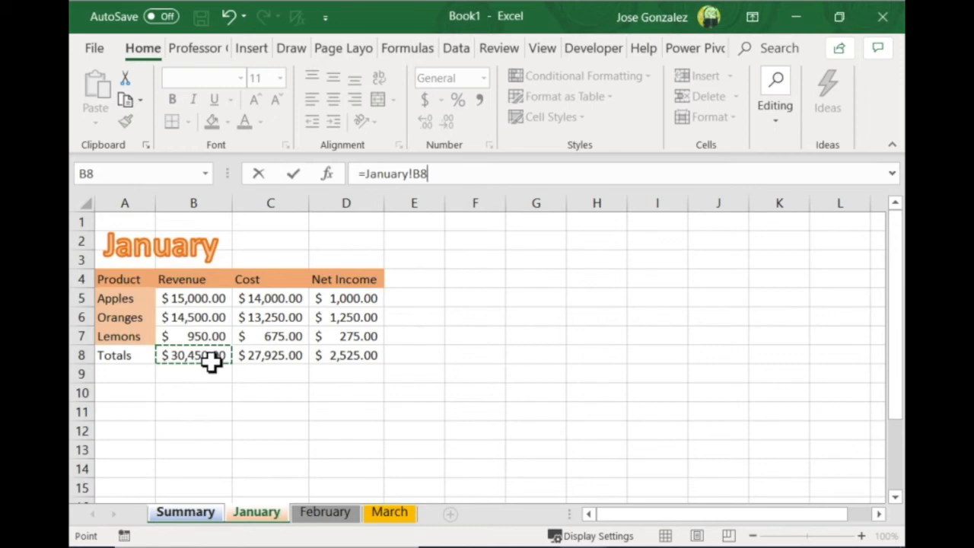
key(Return)
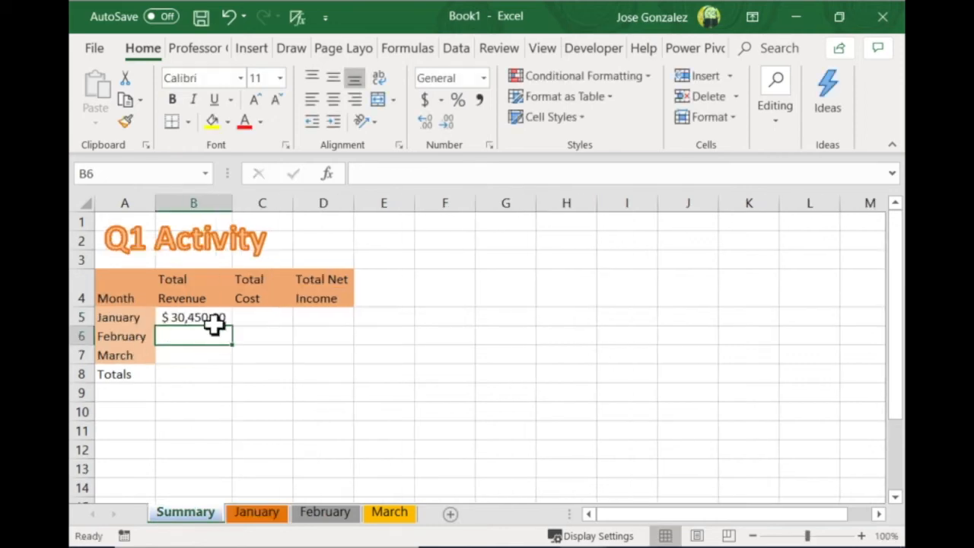
click(215, 319)
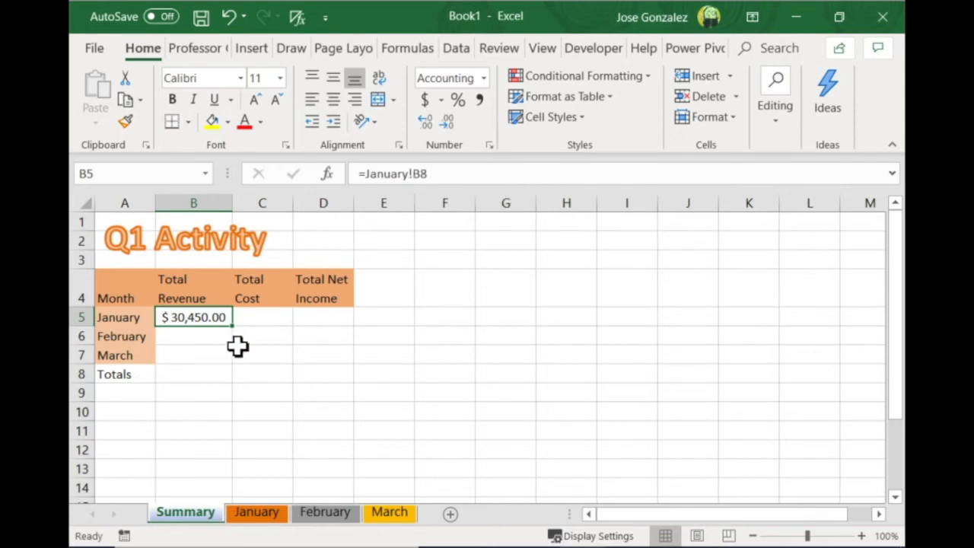
Link February's total revenue in B6 of Summary to the February sheet's total with =February!B8
click(181, 342)
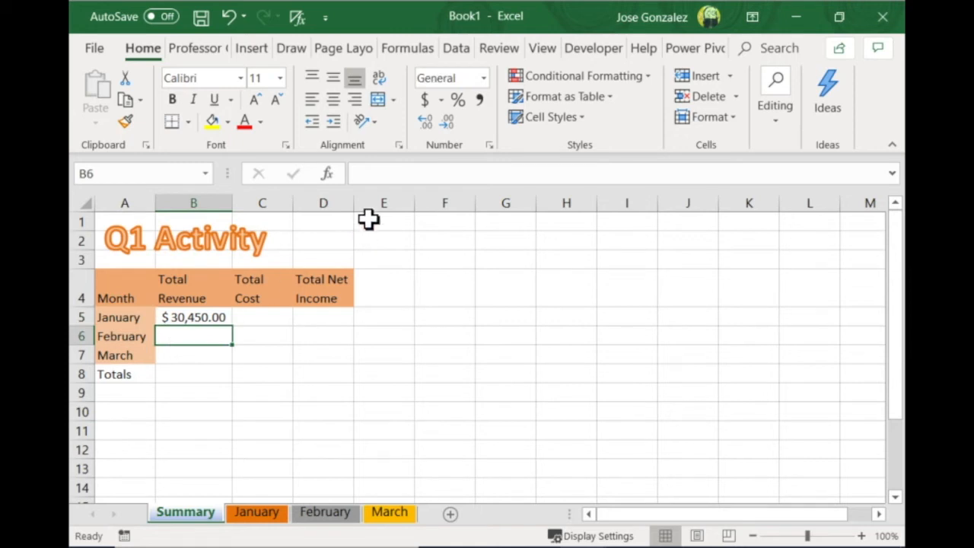
click(365, 174)
text(=February!)
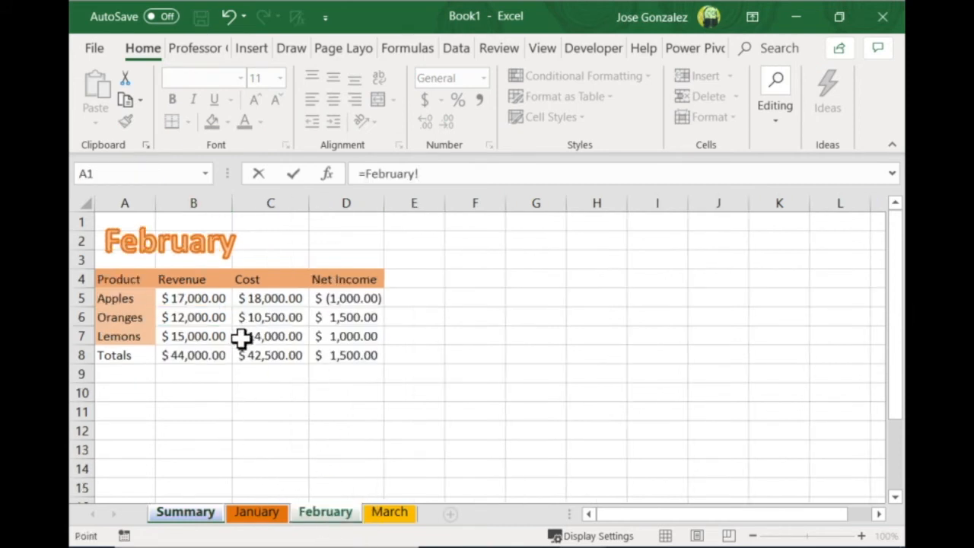
click(197, 362)
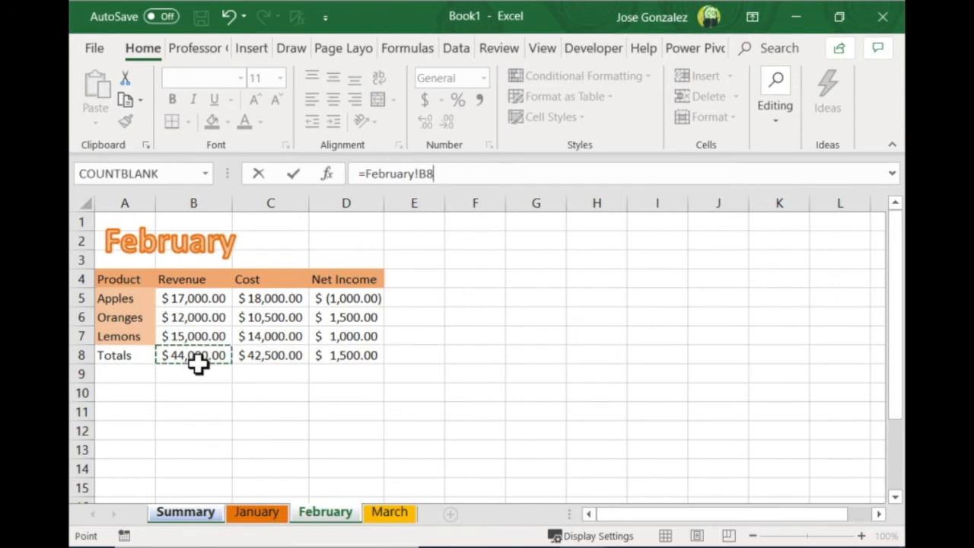
key(Return)
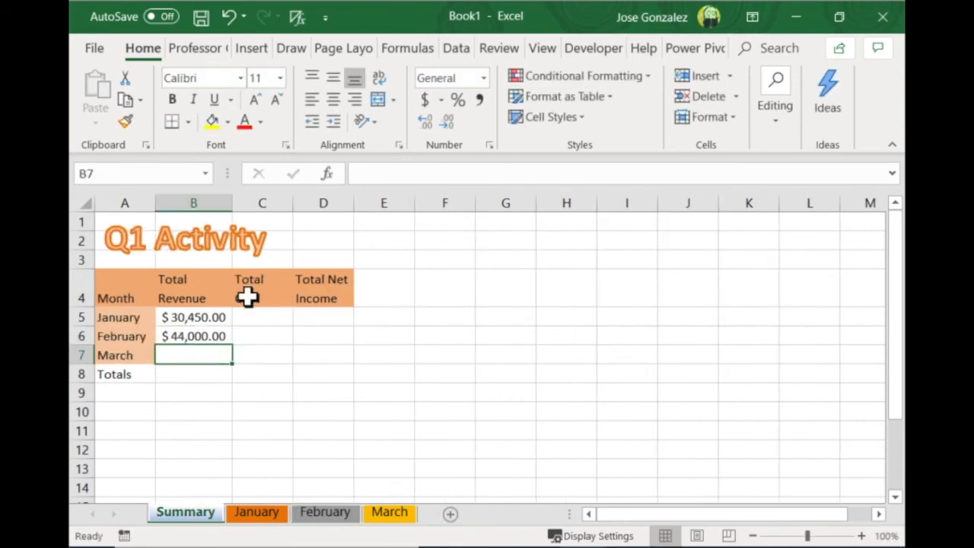
Link March's total revenue in B7 of Summary to the March sheet's total with =March!B8
click(388, 173)
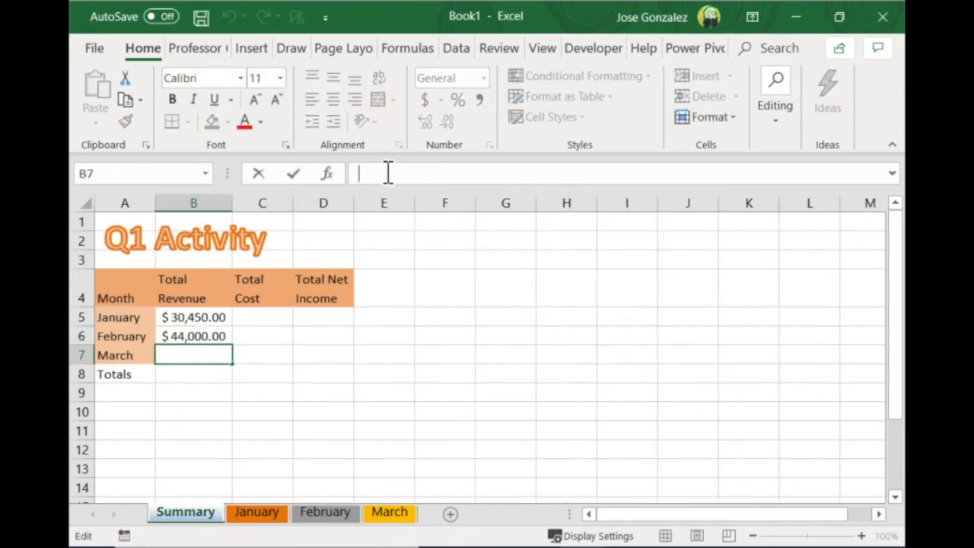
text(=)
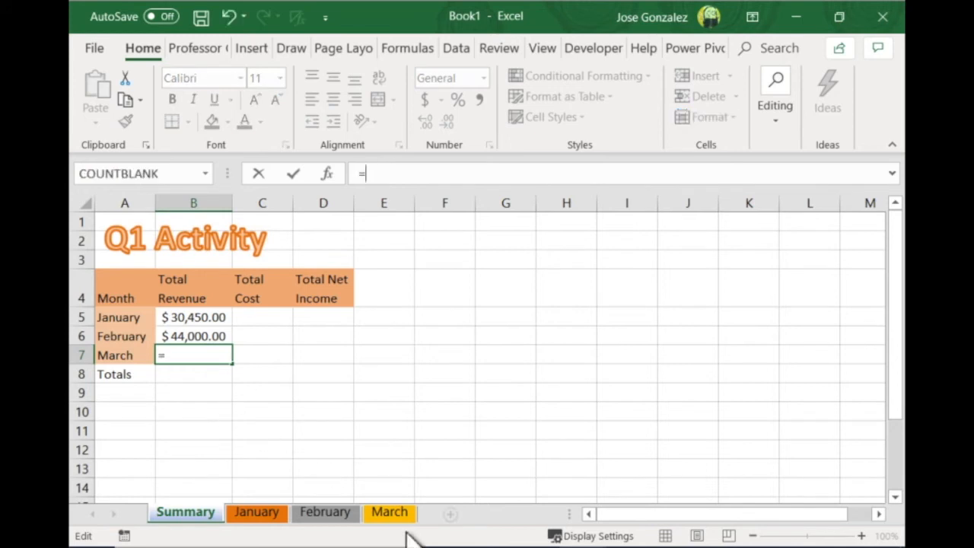
click(392, 516)
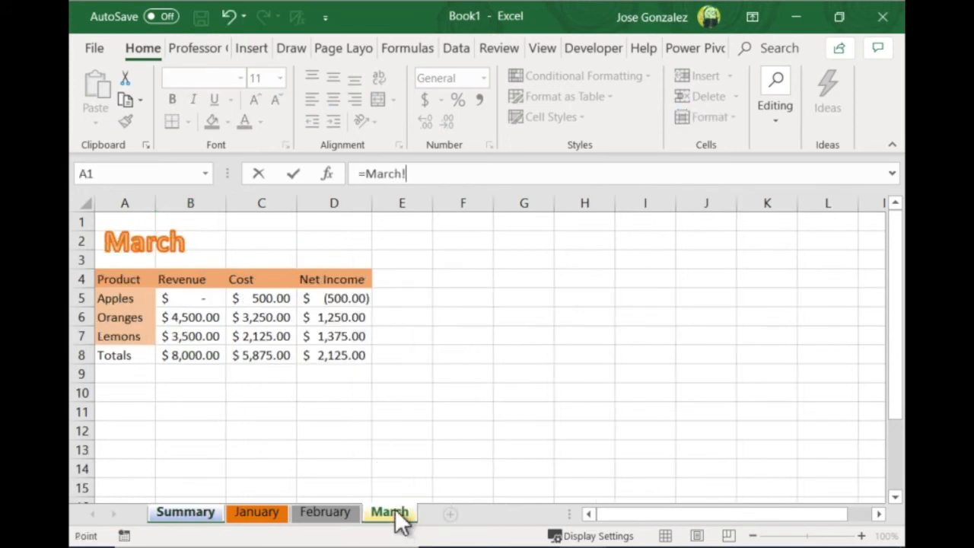
click(211, 362)
key(Return)
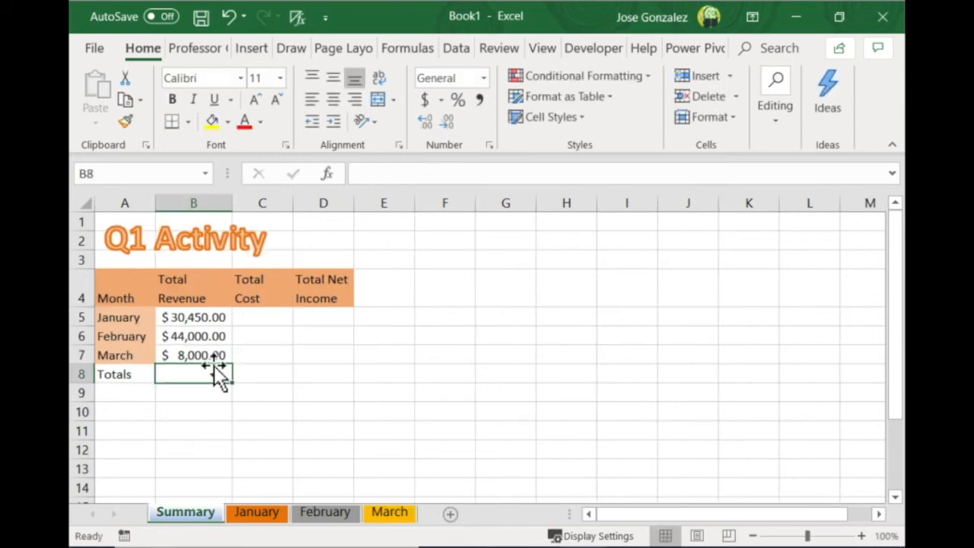
Check the linked revenue formulas in B5:B7 and copy them across to the Total Cost and Total Net Income columns
click(202, 320)
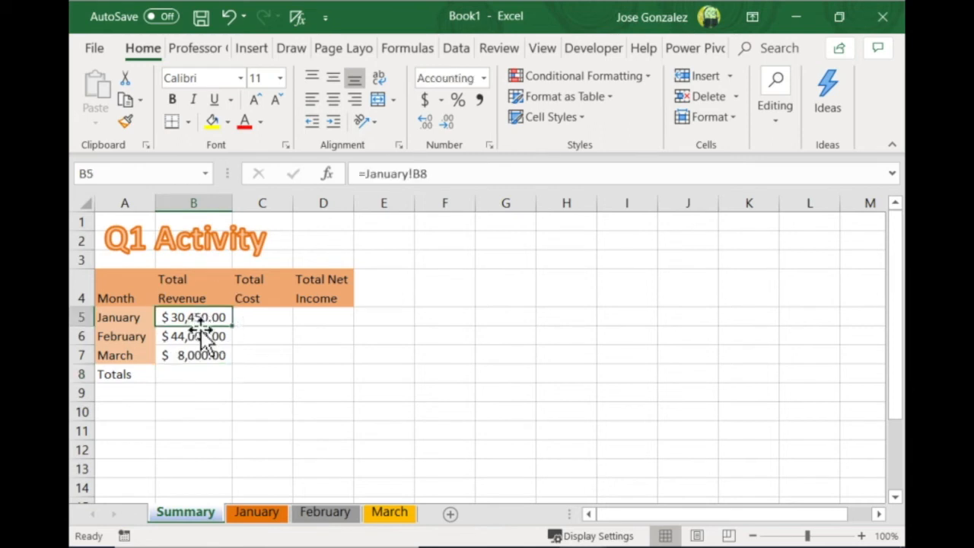
click(196, 340)
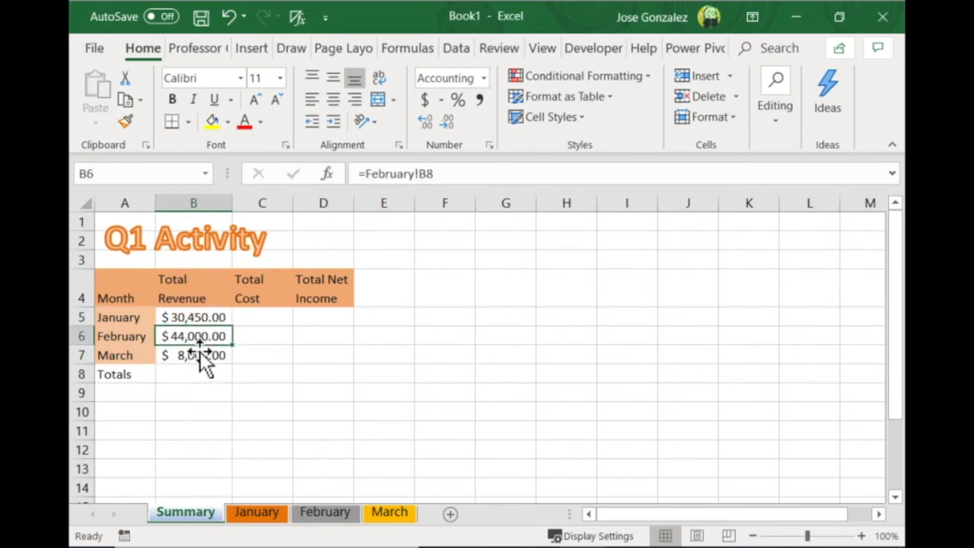
click(199, 359)
drag(202, 317, 192, 355)
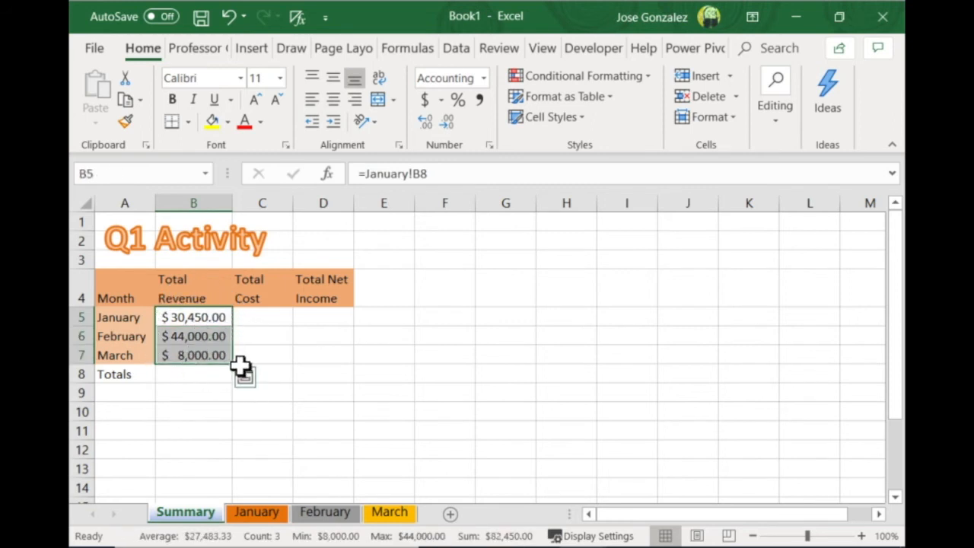
drag(239, 370, 352, 372)
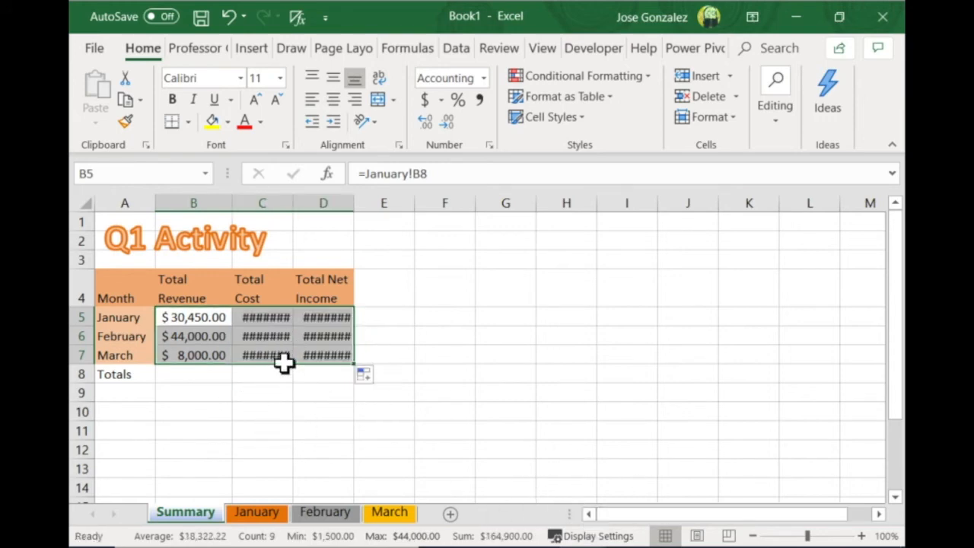
click(323, 318)
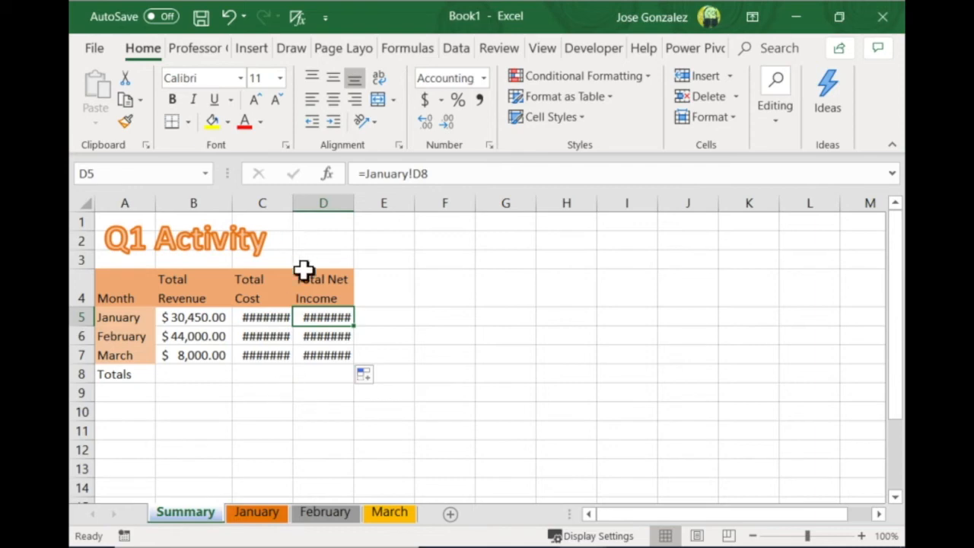
AutoFit the width of columns B to D on the Summary sheet and check the January cost formula in C5
click(209, 206)
drag(210, 211, 346, 207)
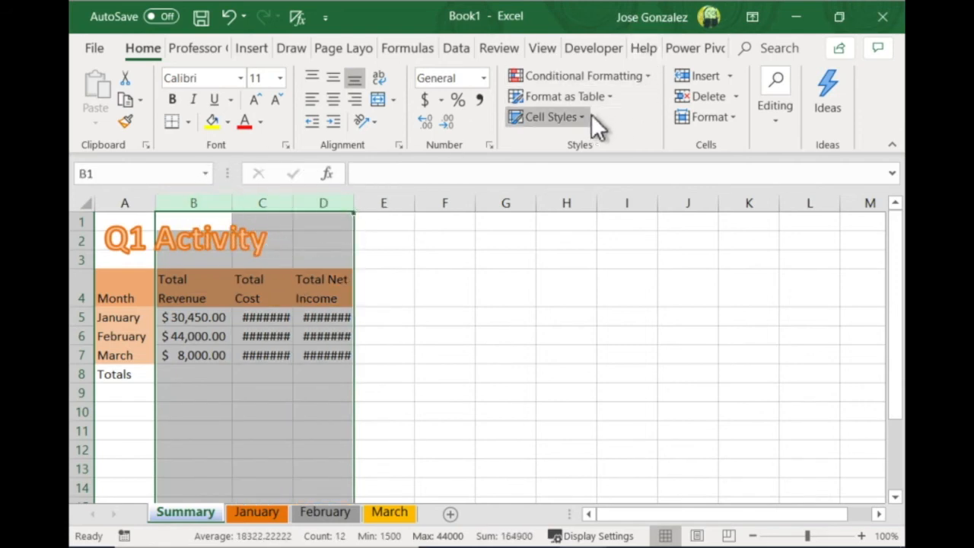
click(735, 116)
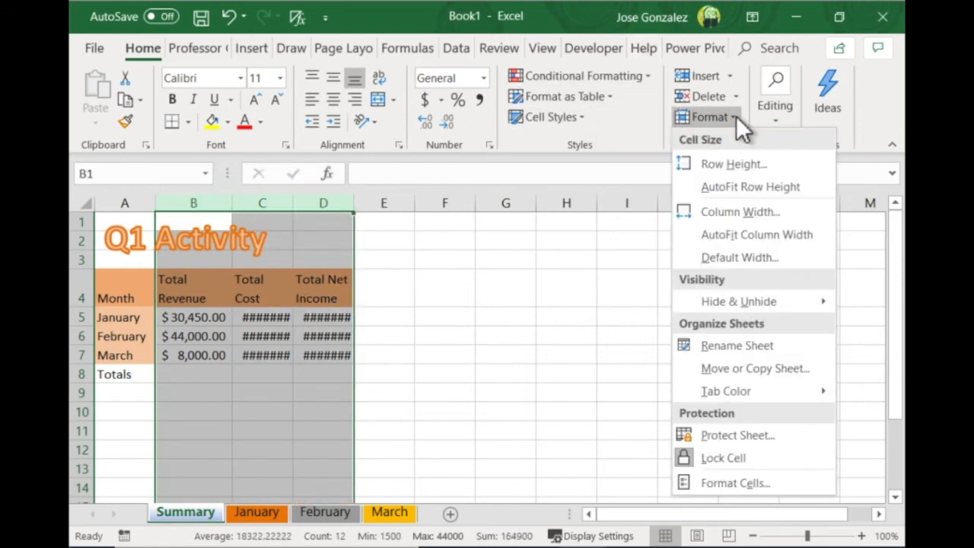
click(718, 234)
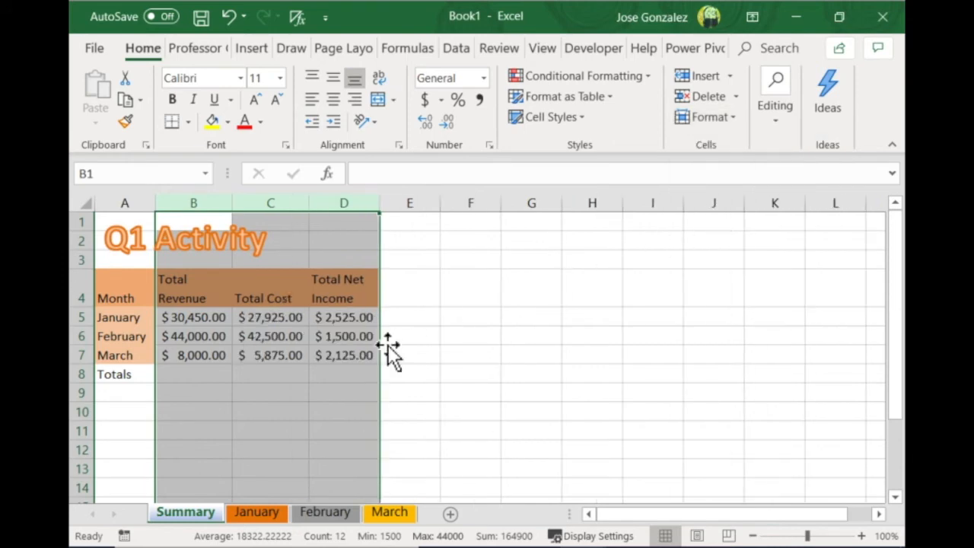
click(283, 319)
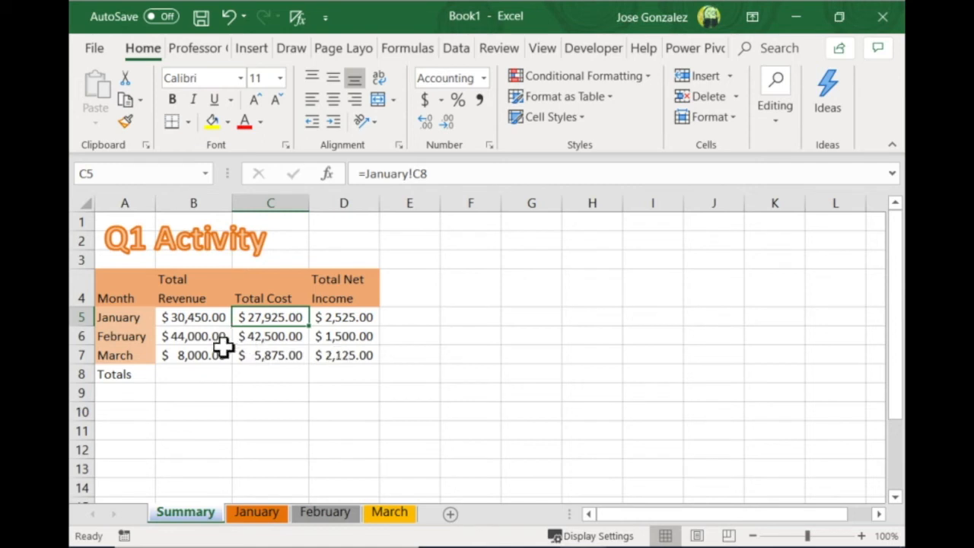
Total the monthly revenue in B8 of Summary with =SUM(B5:B7) and copy the formula across to D8
click(193, 378)
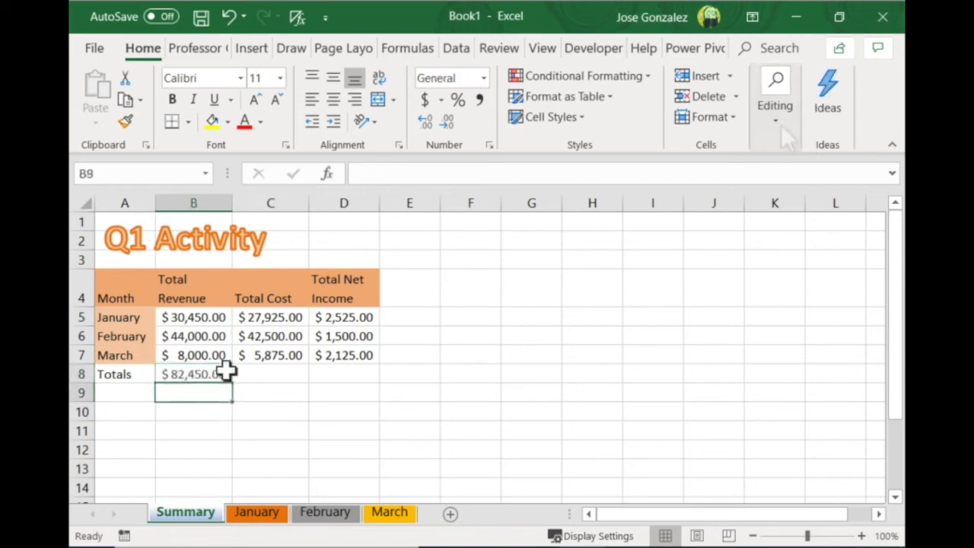
click(220, 377)
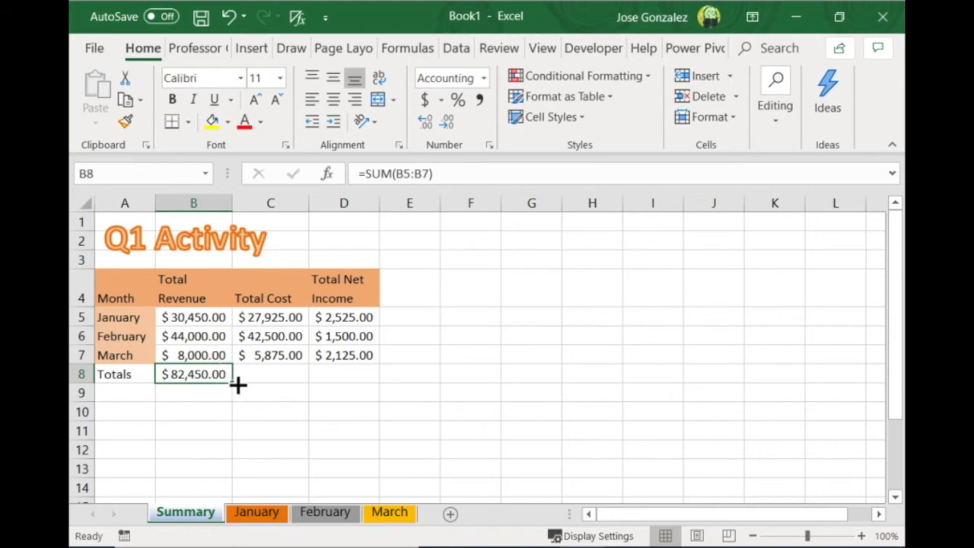
drag(237, 385, 373, 390)
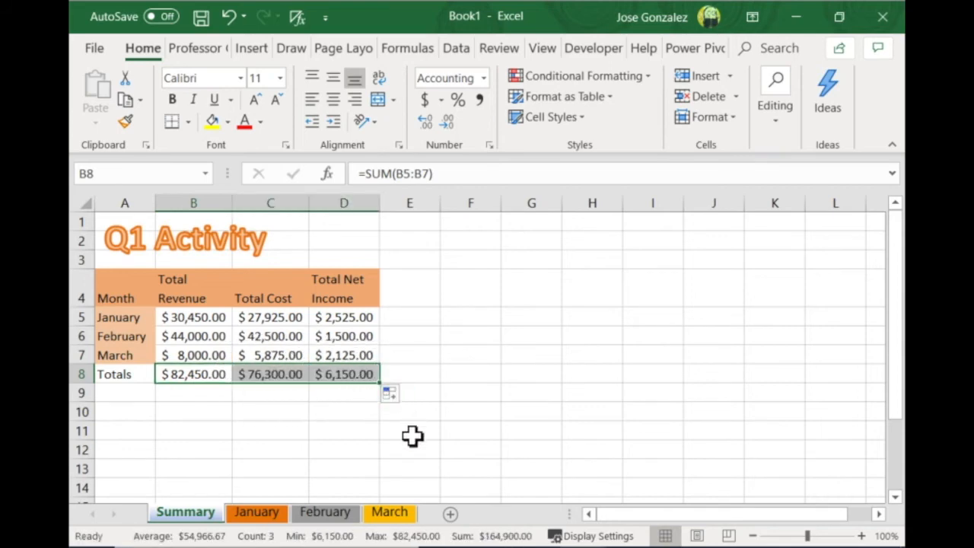
Group the Summary, January, February and March sheets and apply the Total cell style to B8:D8
click(270, 431)
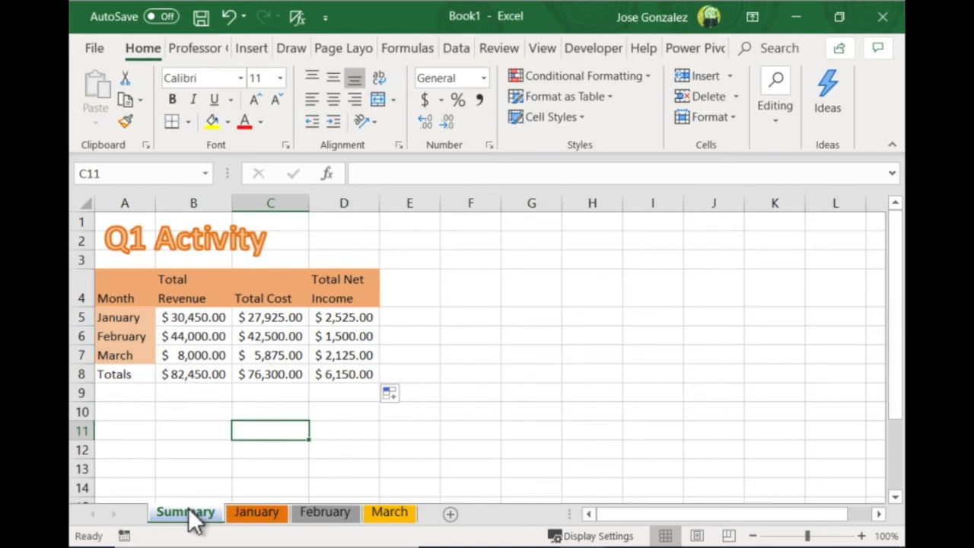
shift+click(387, 512)
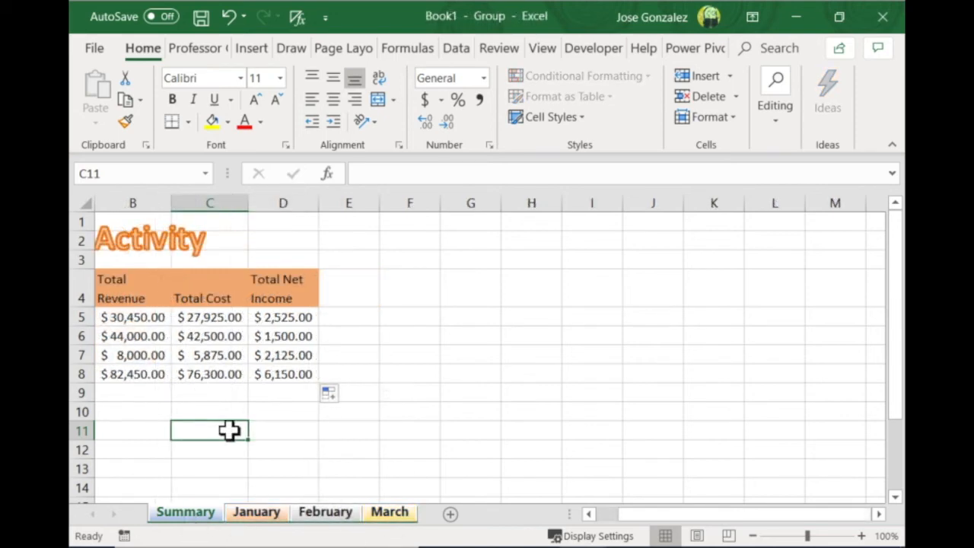
drag(636, 516, 608, 517)
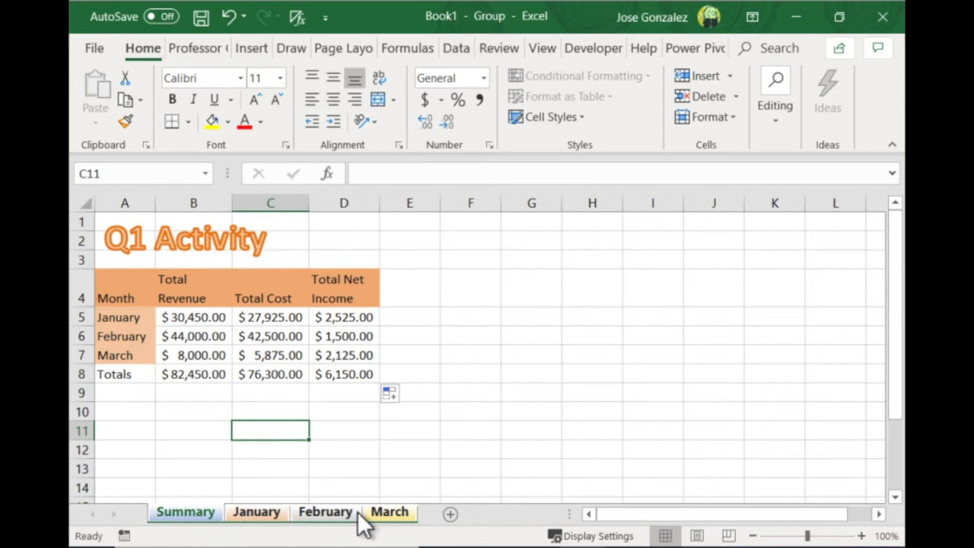
click(198, 381)
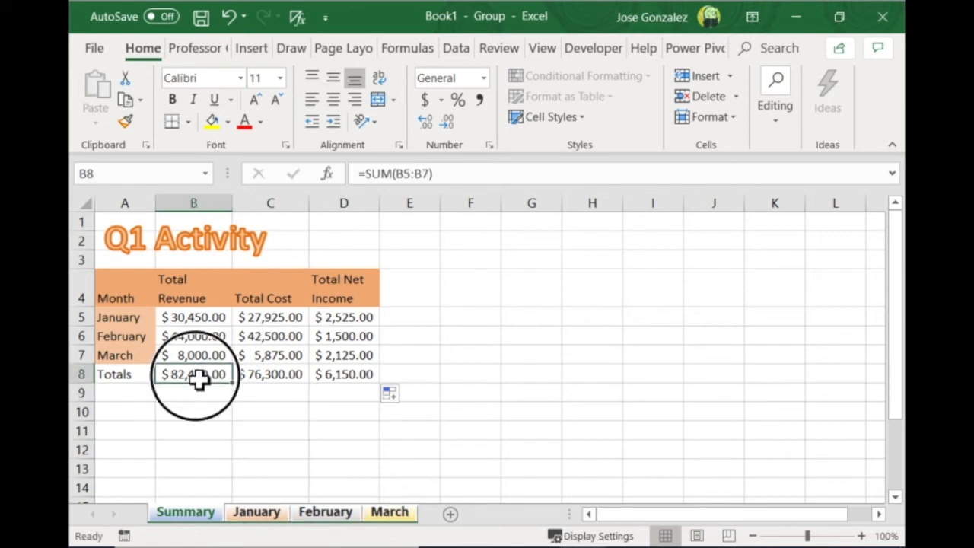
drag(199, 381, 334, 386)
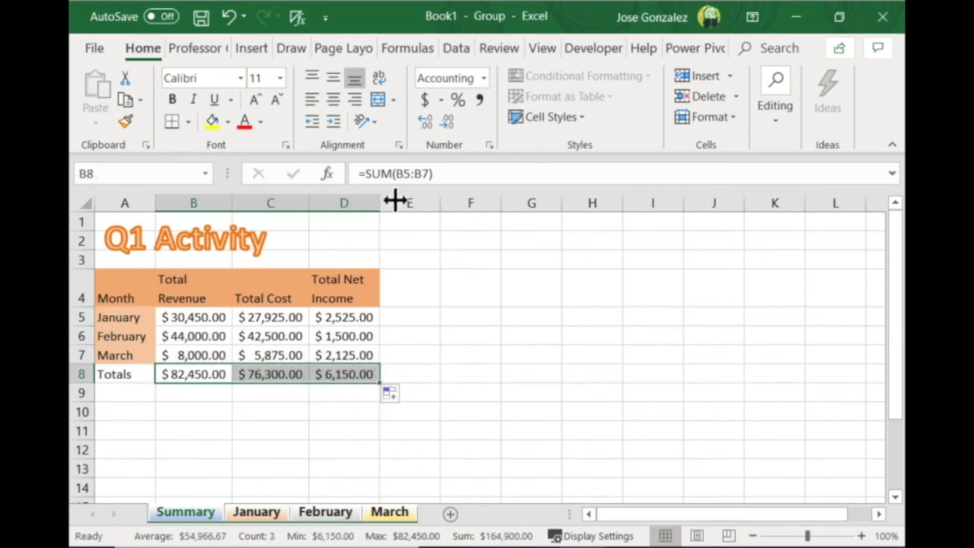
click(583, 119)
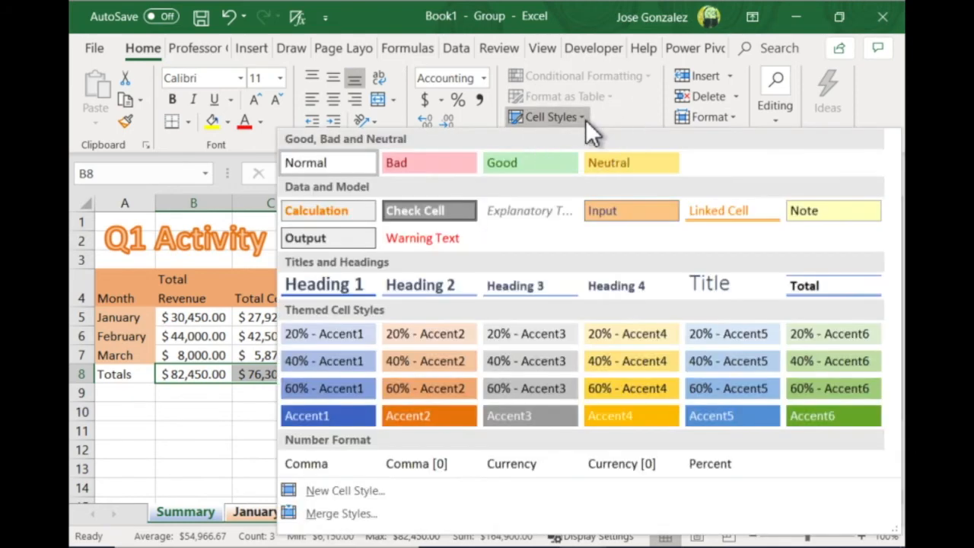
click(813, 285)
click(409, 431)
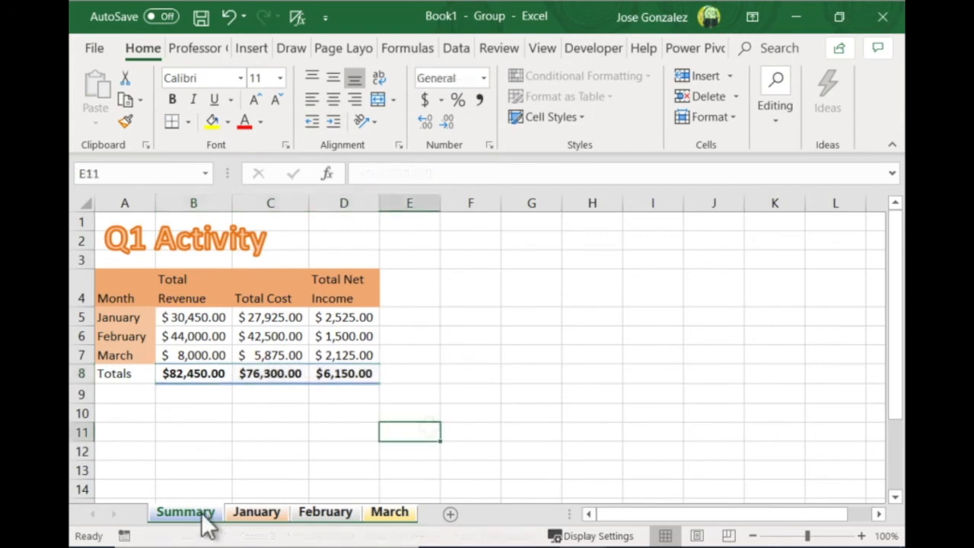
Ungroup the sheets and check the Totals row formatting on the Summary, January, February and March sheets
click(255, 512)
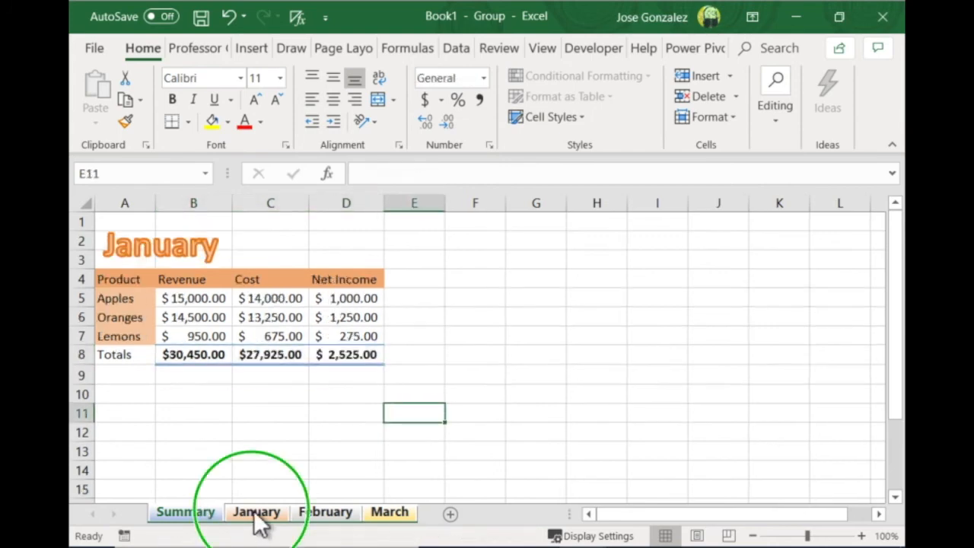
right_click(256, 514)
click(309, 497)
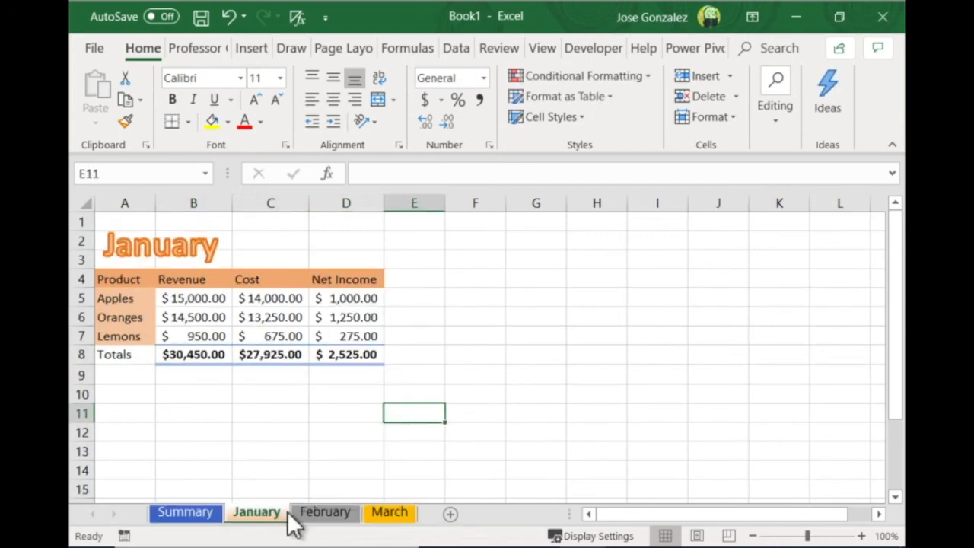
click(189, 516)
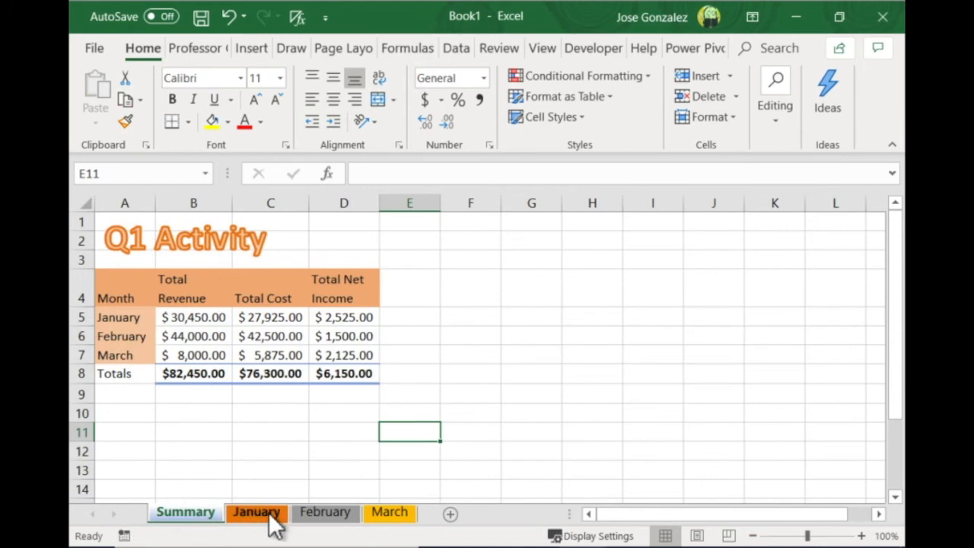
click(192, 521)
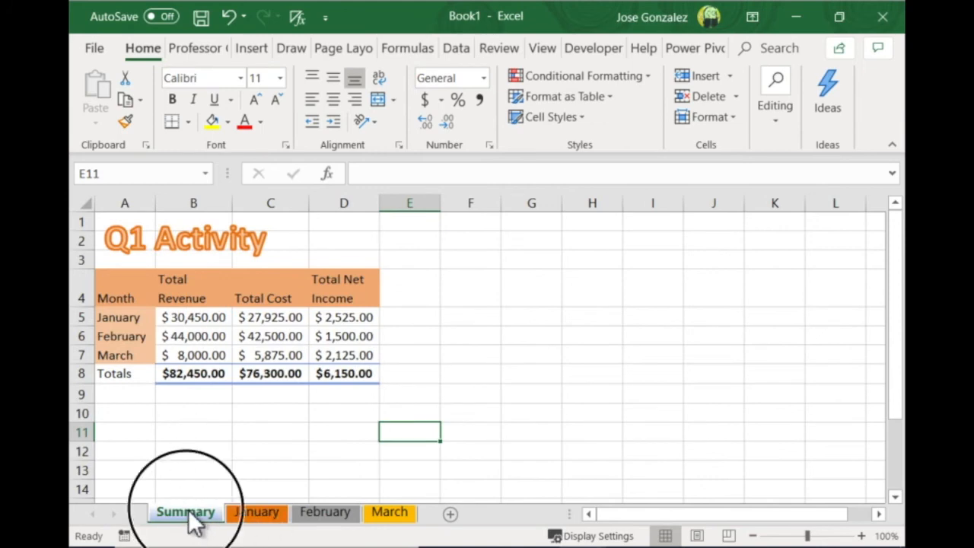
click(260, 514)
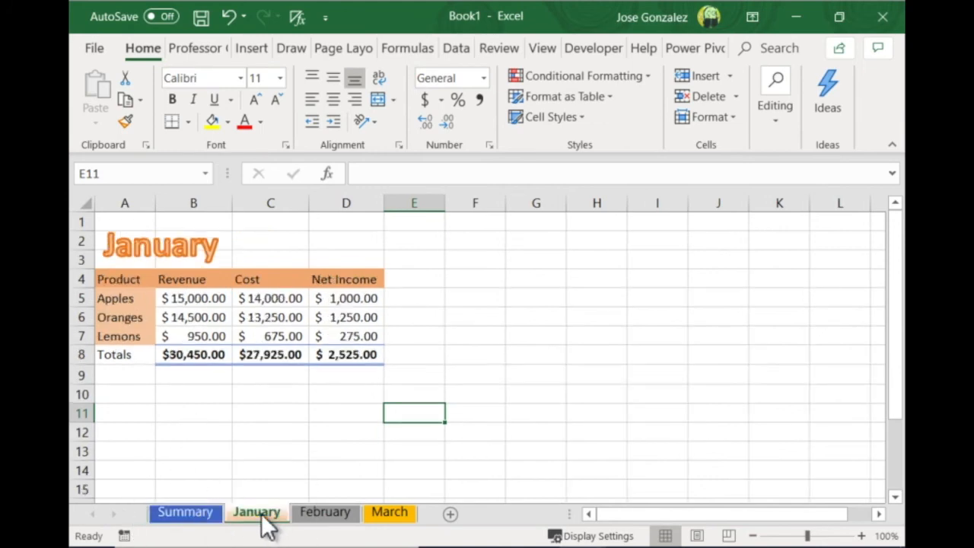
click(331, 512)
click(397, 514)
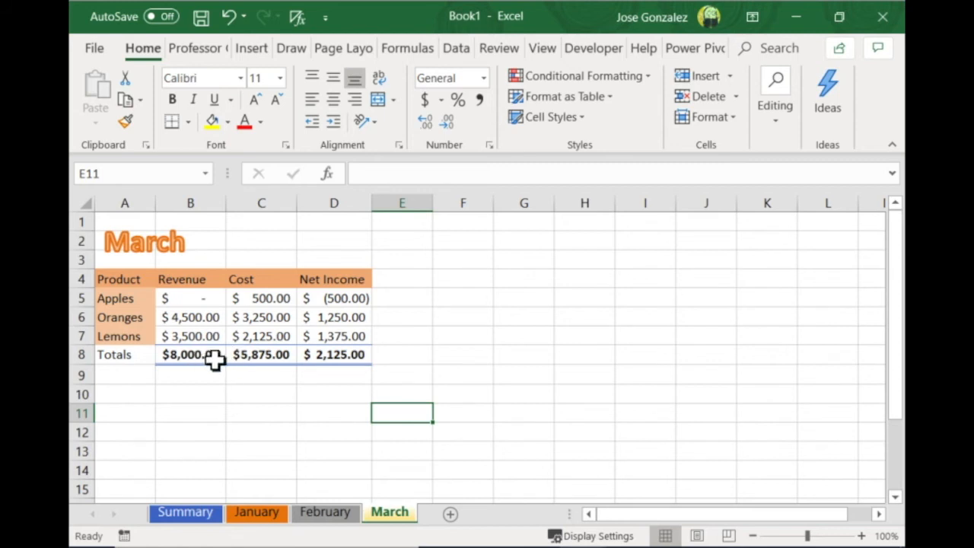
Insert a 2-D Clustered Bar chart on the Summary sheet from the range A4:D7
click(190, 517)
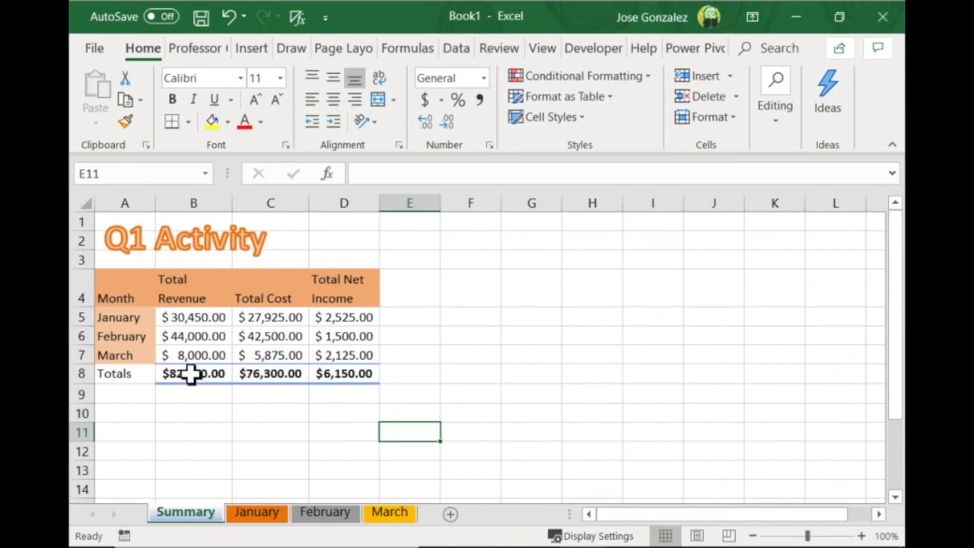
drag(120, 293, 343, 354)
click(251, 47)
click(344, 77)
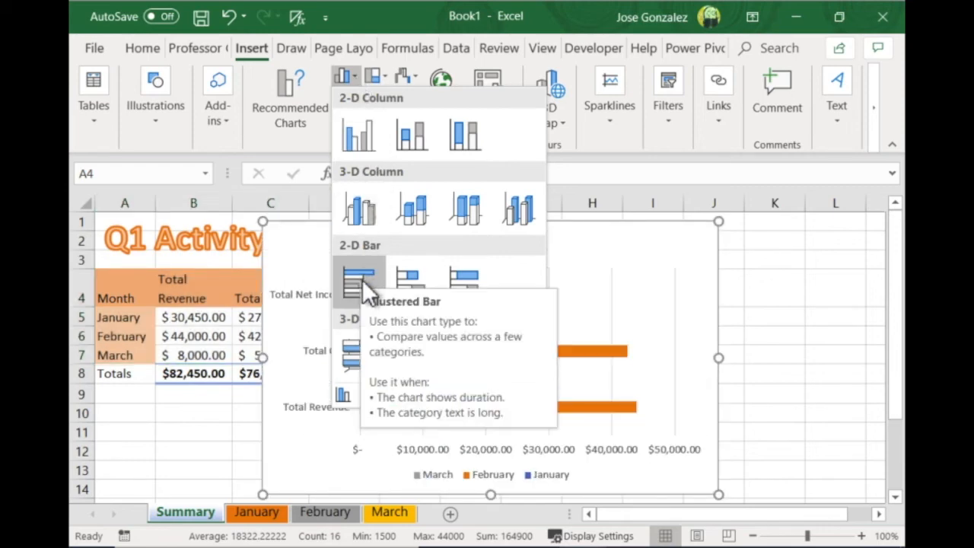
click(363, 279)
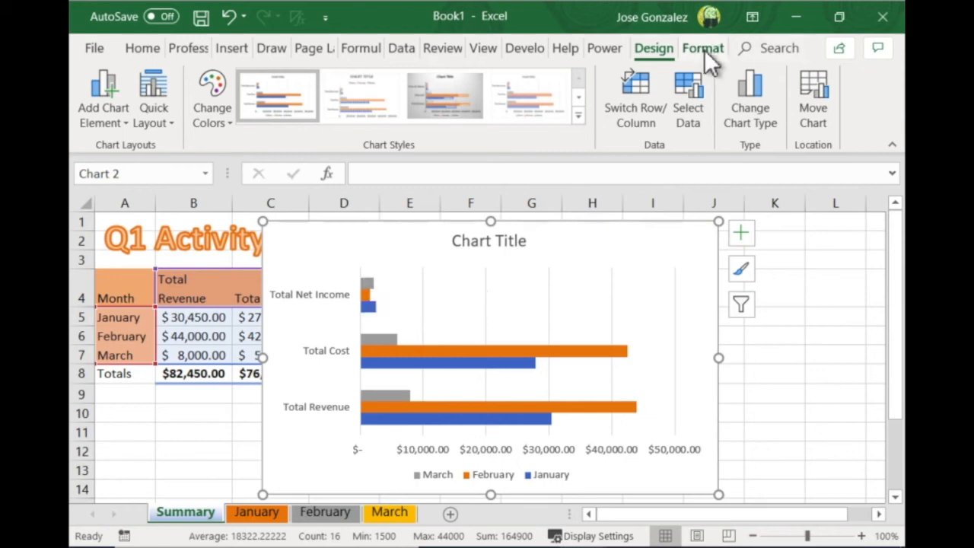
Move the bar chart to a new sheet named Q1 Activity Chart
click(659, 48)
click(806, 87)
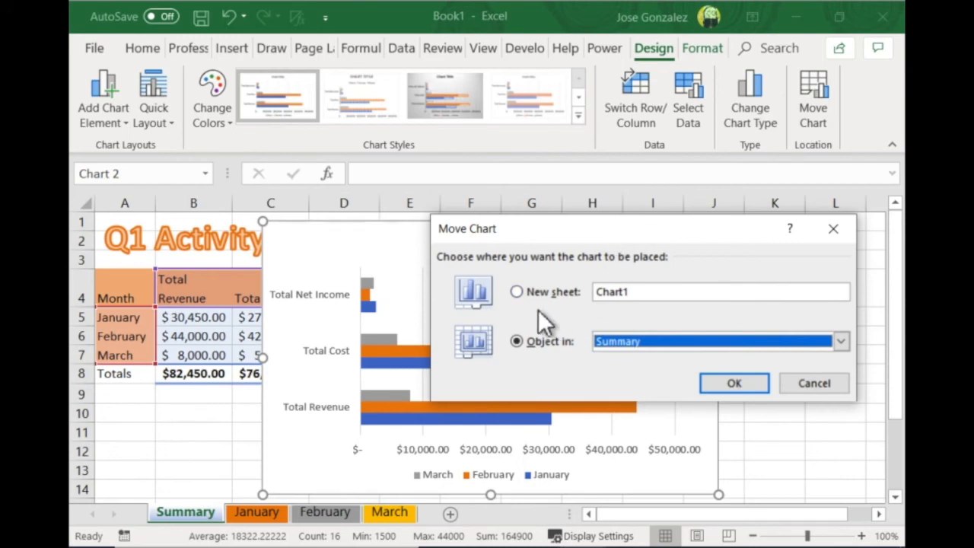
click(518, 292)
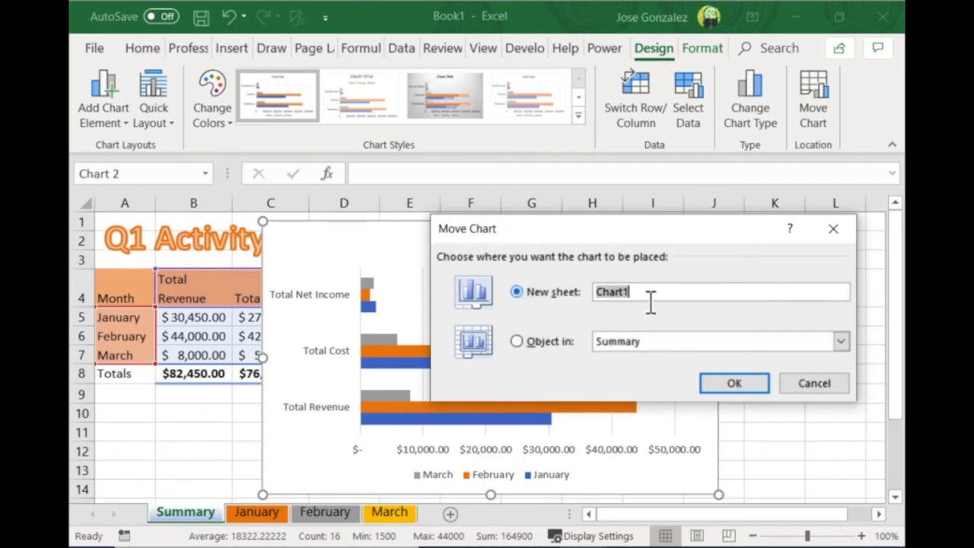
text(Q1 Activity Chart)
click(734, 381)
click(734, 383)
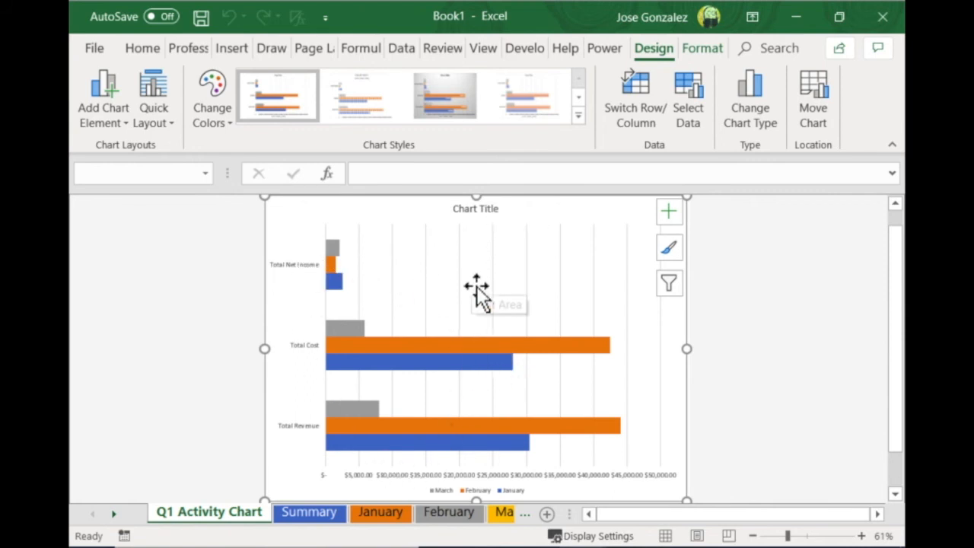
Switch the chart's rows and columns, and title it Q1 Activity Chart with the legend at the top
right_click(451, 311)
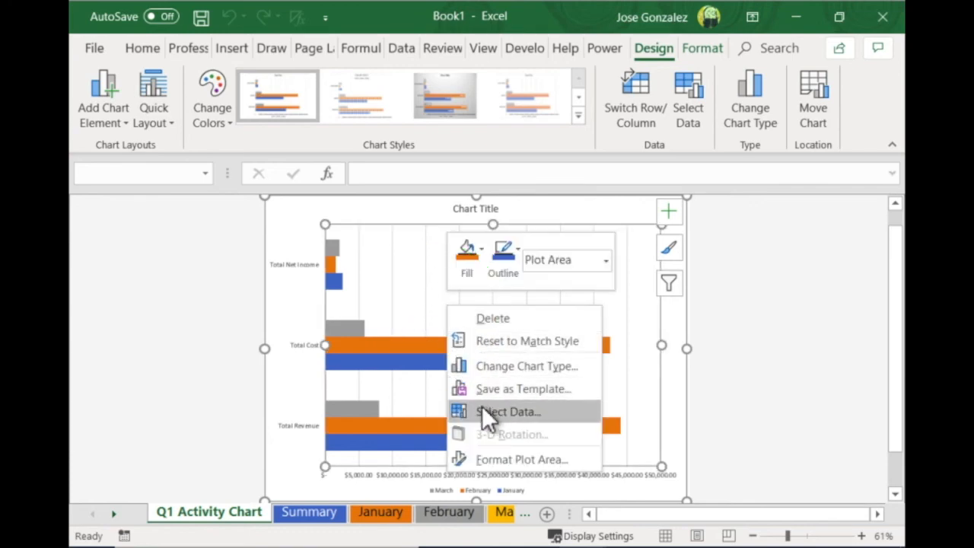
click(534, 413)
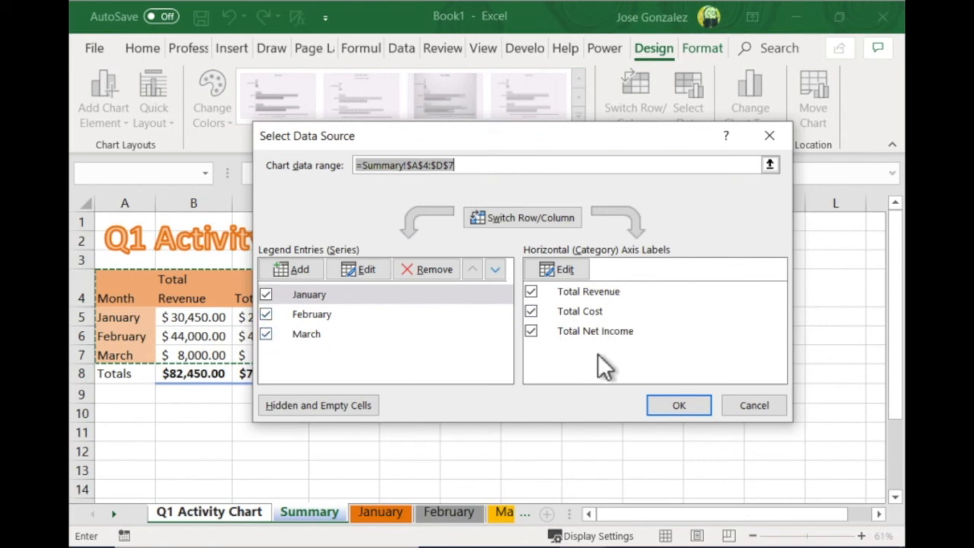
click(551, 215)
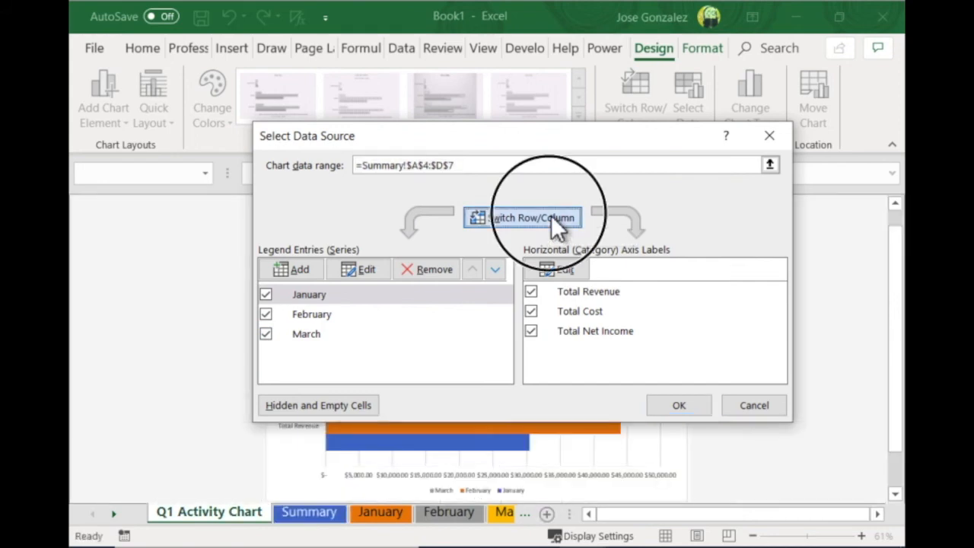
click(683, 407)
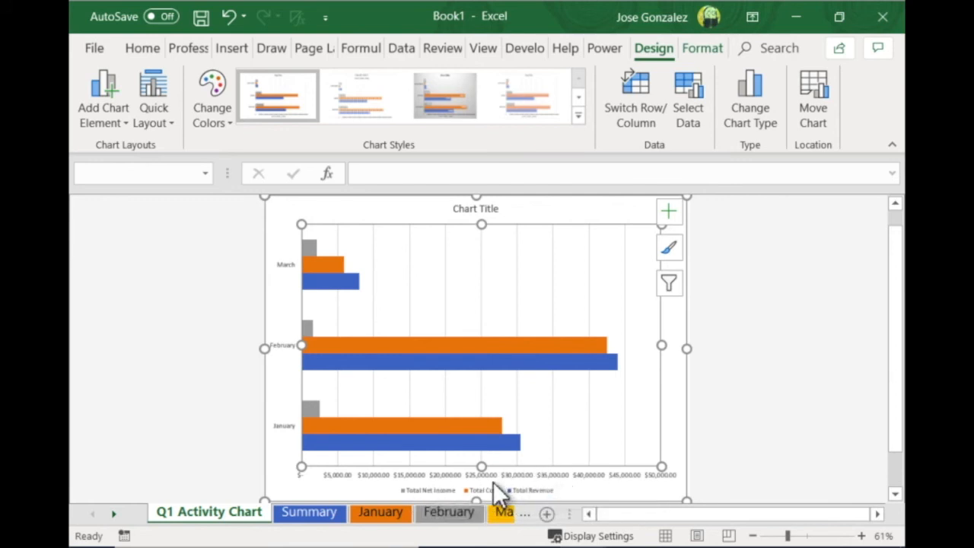
click(670, 211)
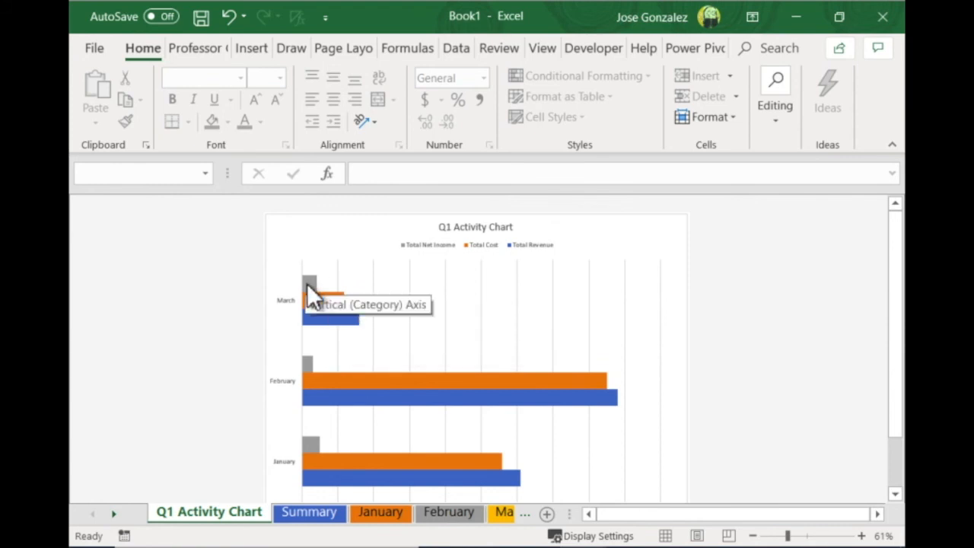
Group the January, February and March sheets with January as the active sheet
click(372, 512)
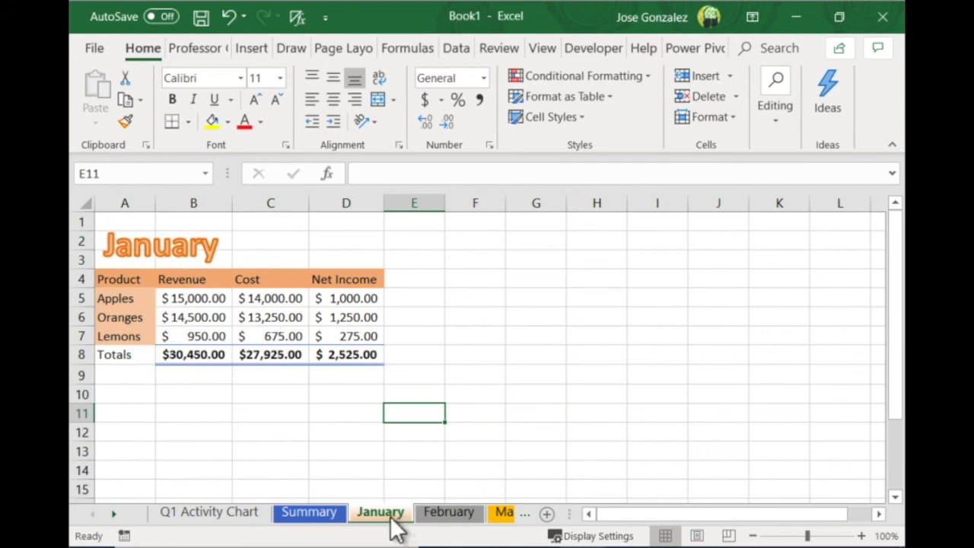
click(443, 514)
click(404, 512)
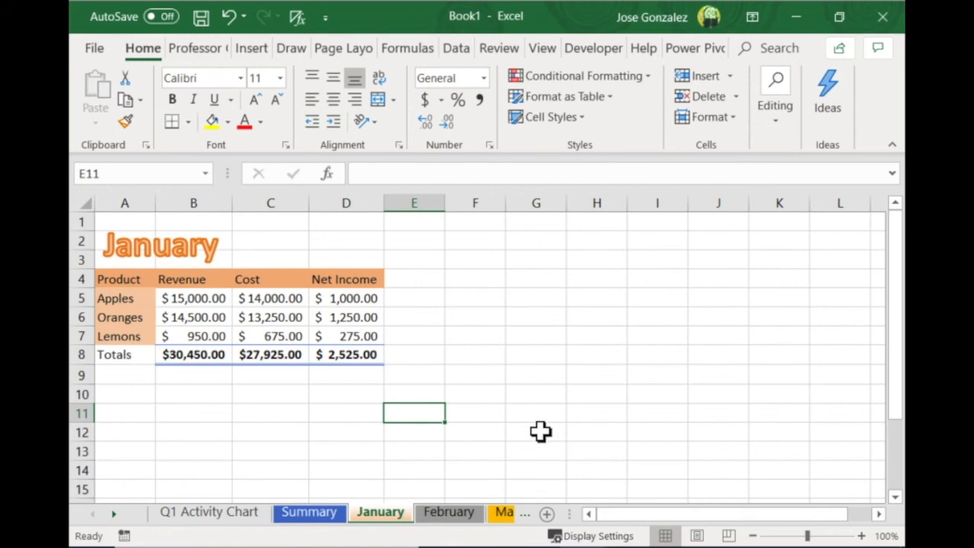
key(ctrl+shift+Page_Down)
key(ctrl+shift+Page_Down)
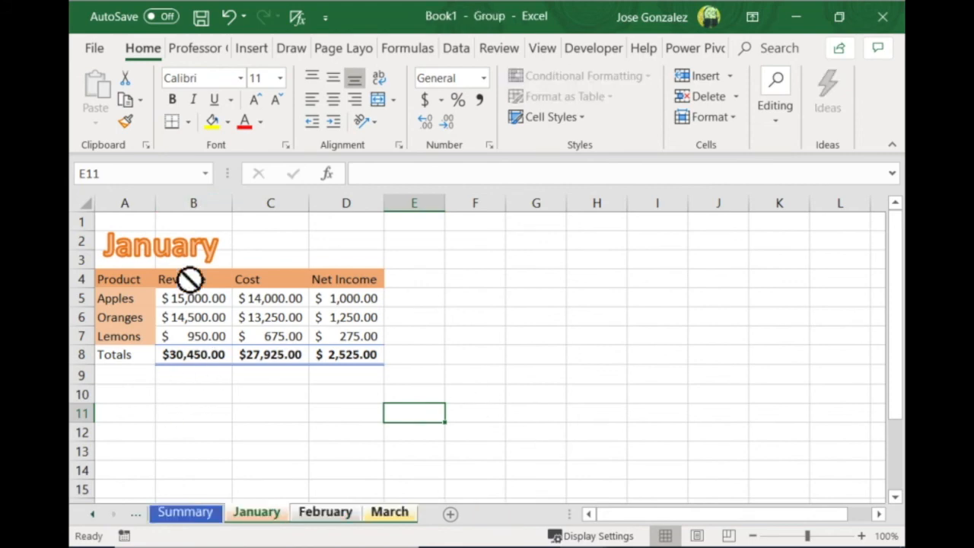
Insert a row above Oranges on the grouped monthly sheets and enter Bananas as the product in A6
click(88, 326)
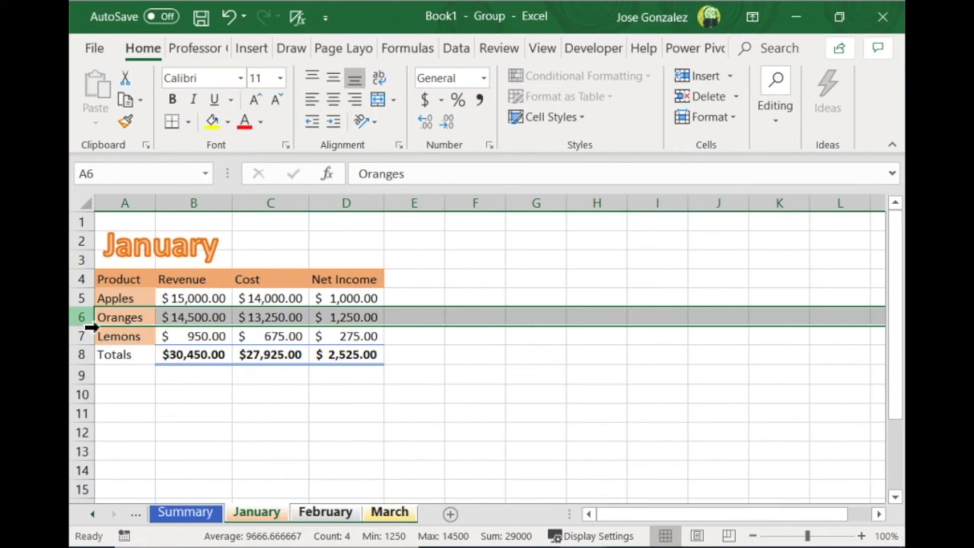
right_click(90, 325)
click(156, 171)
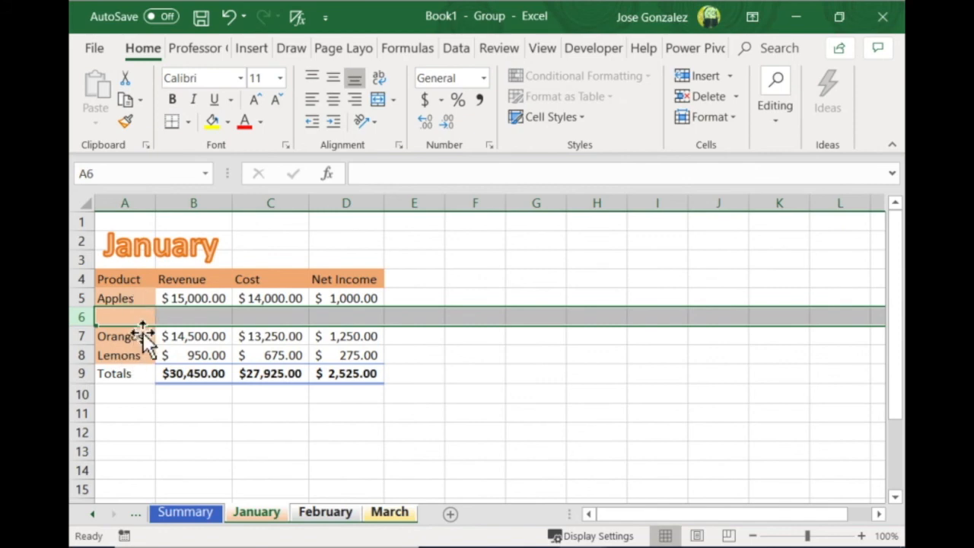
click(138, 322)
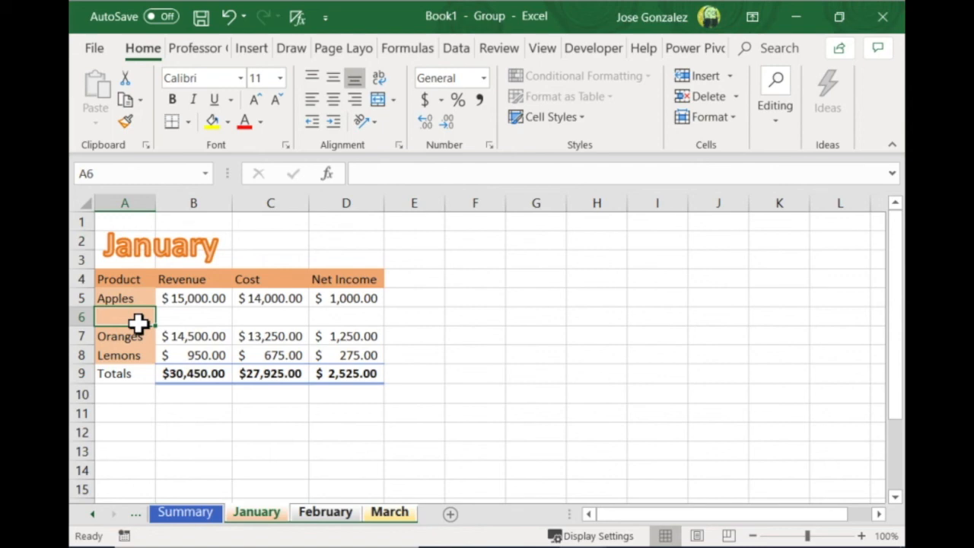
text(Bananas)
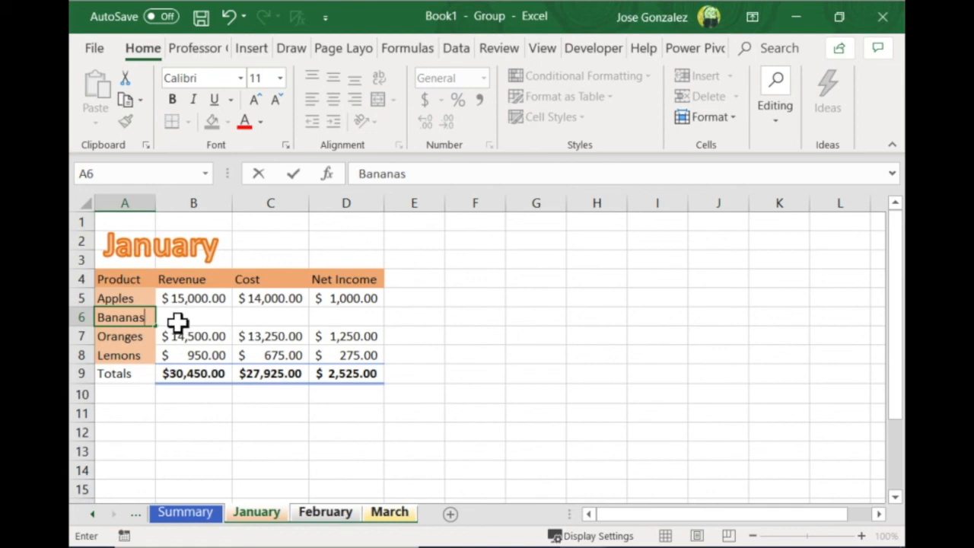
Copy the net income formula from D5 down to the Bananas row in D6 on the grouped sheets
click(352, 320)
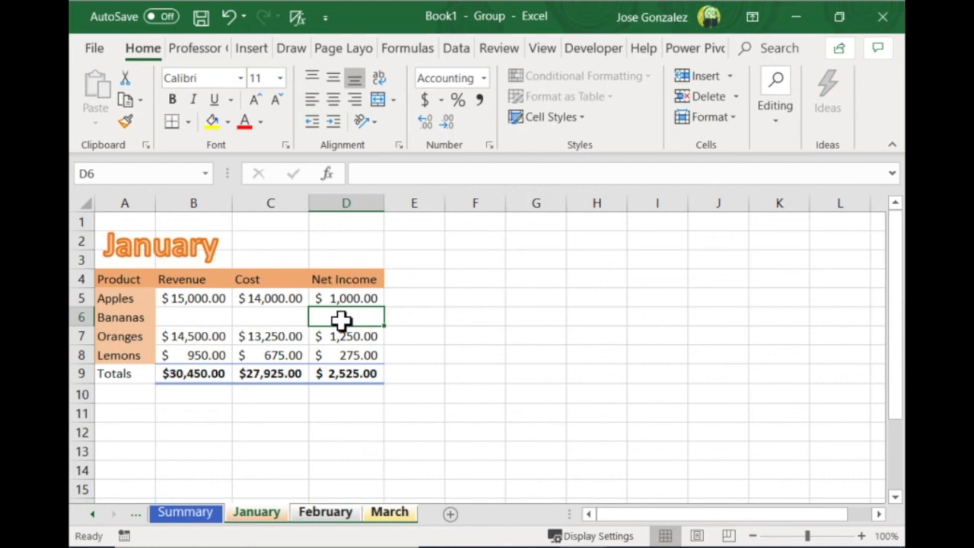
drag(346, 299, 342, 322)
key(ctrl+d)
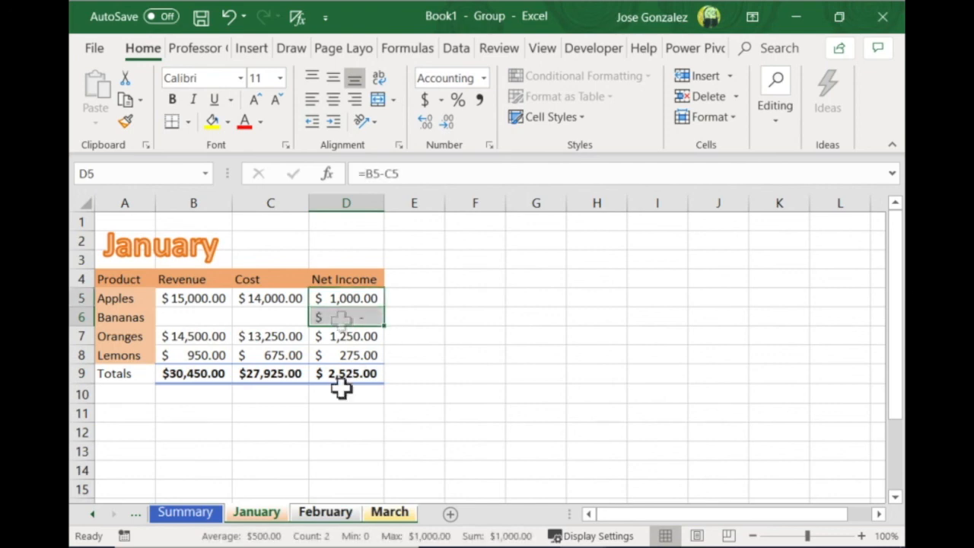
Ungroup the monthly sheets and enter the January Bananas revenue of 10000 in B6 and cost of 9000 in C6
click(257, 512)
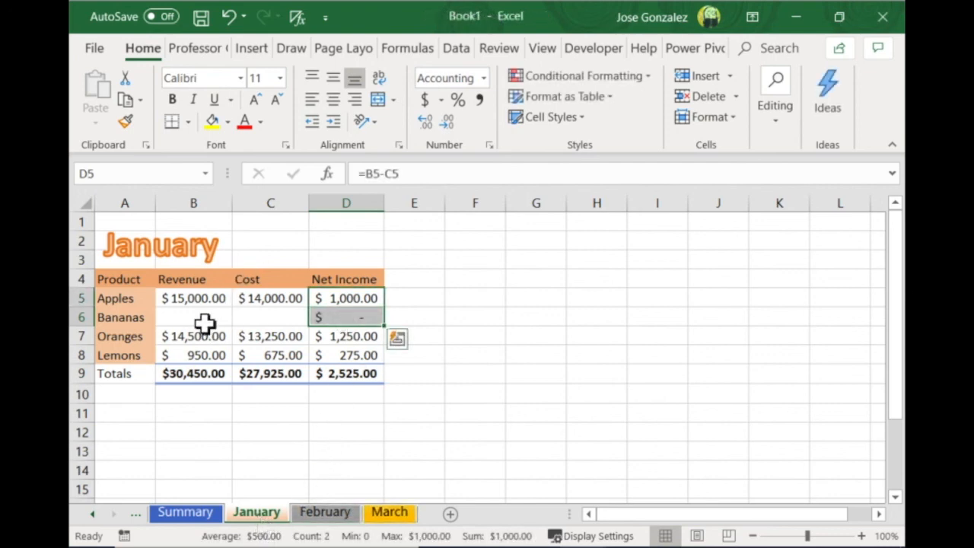
click(203, 322)
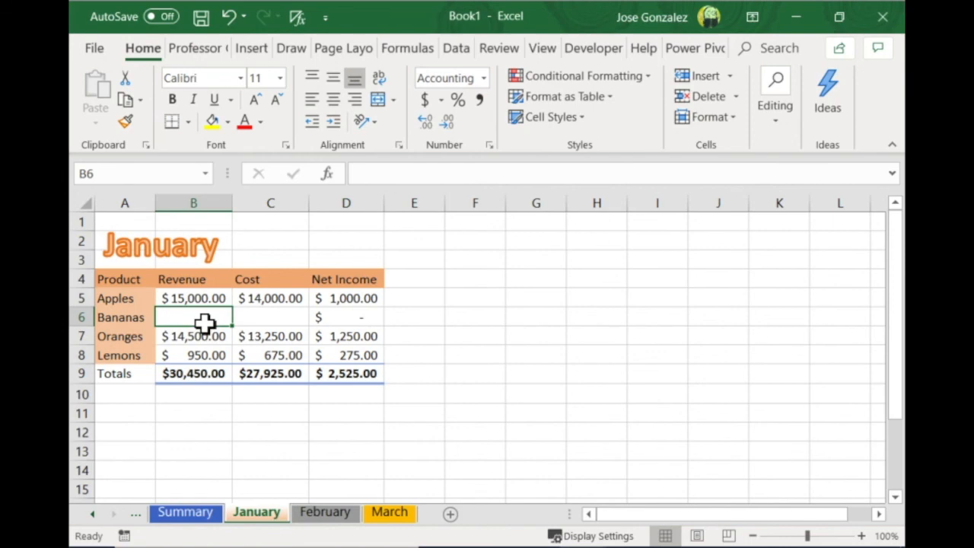
text(10000)
key(Tab)
text(9000)
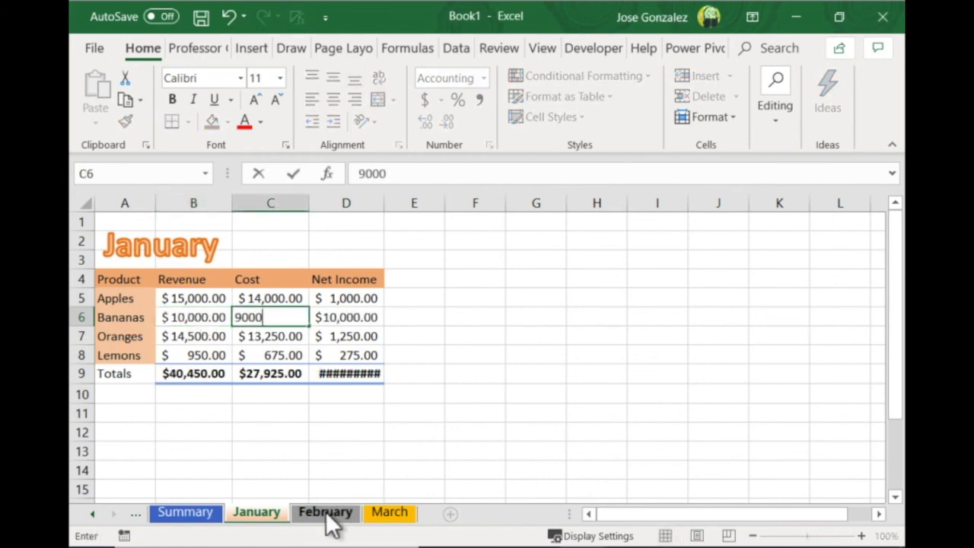
Enter the Bananas revenue and cost on the other months: 12,500 and 9,000 on February, 10,000 and 8,500 on March
click(326, 511)
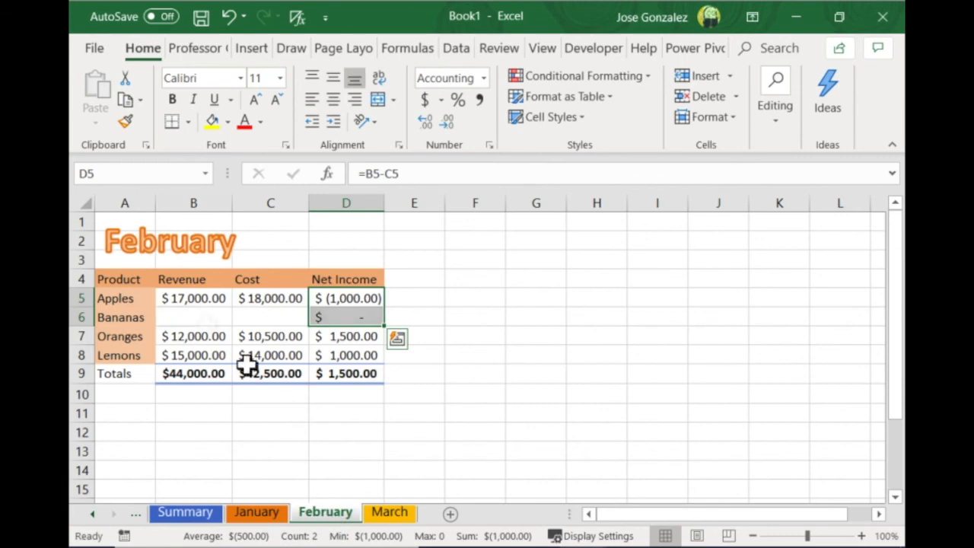
click(206, 323)
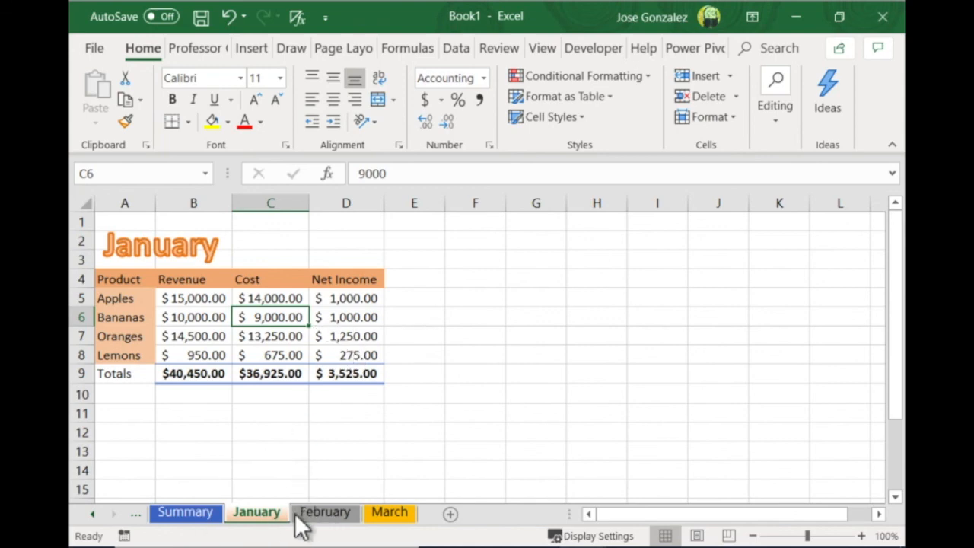
click(327, 515)
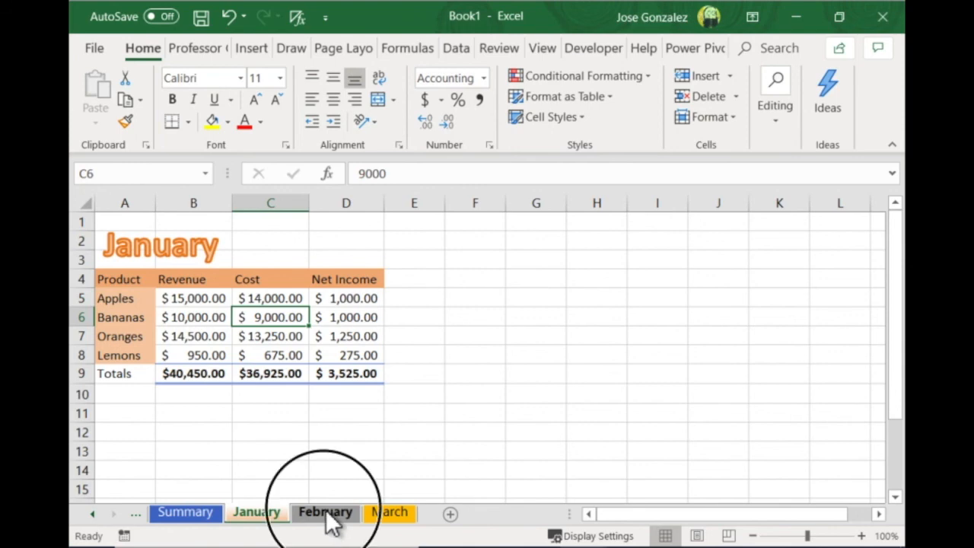
click(391, 516)
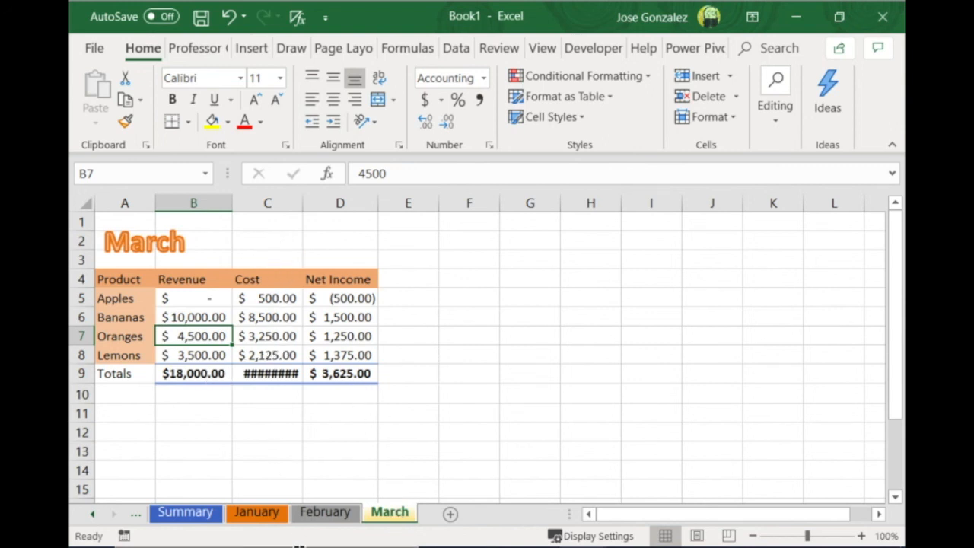
Group the January, February and March sheets, AutoFit the width of columns B through D, and ungroup the sheets
click(383, 512)
ctrl+click(333, 514)
ctrl+click(251, 511)
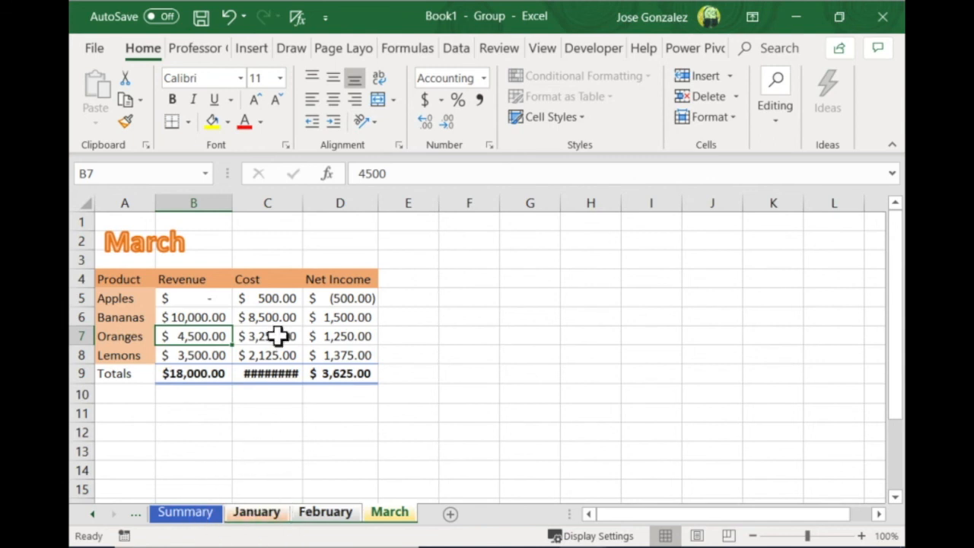
drag(196, 202, 358, 209)
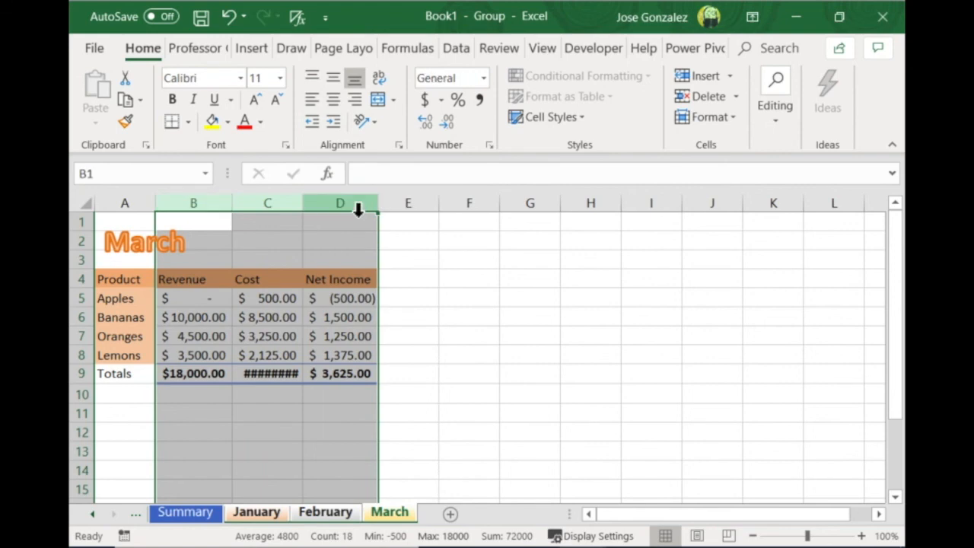
click(734, 116)
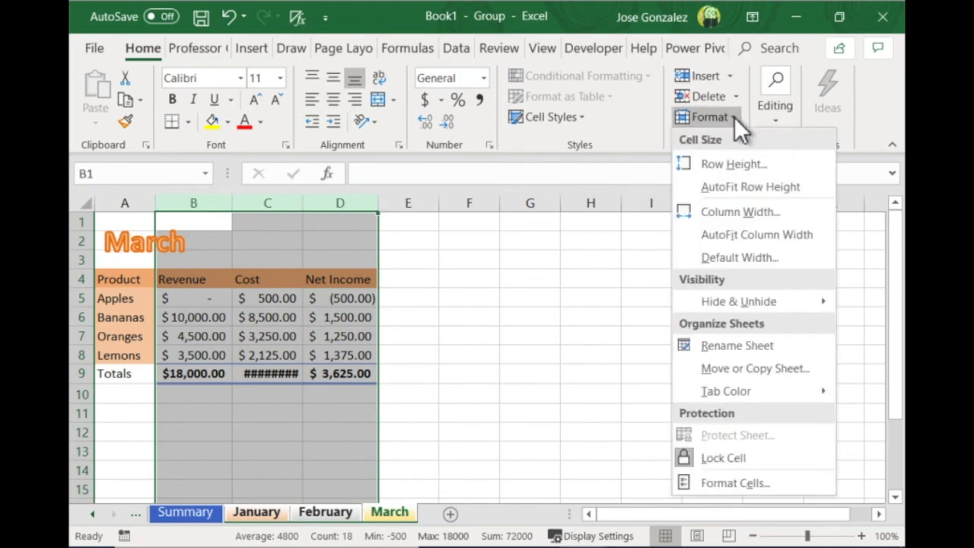
click(761, 234)
right_click(376, 518)
click(436, 499)
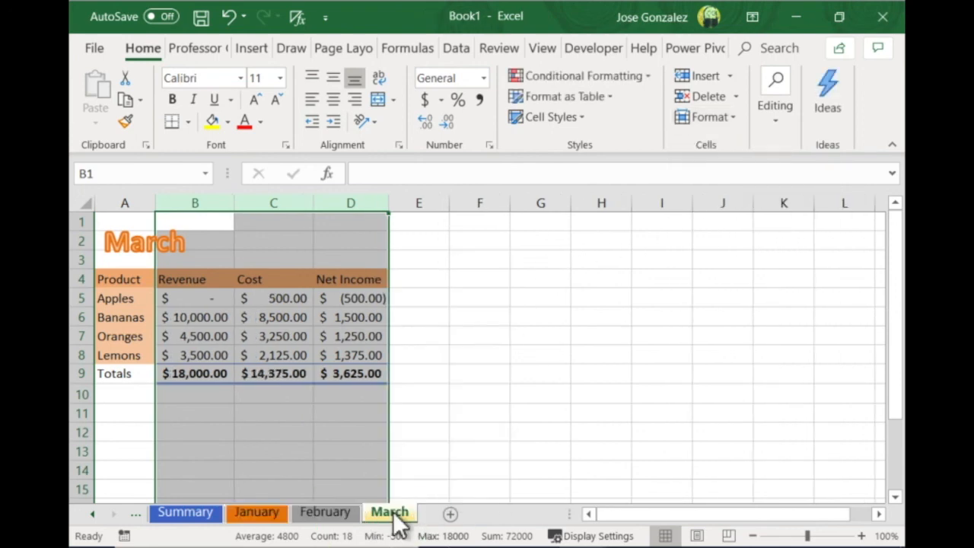
Check the column widths on the March, February and January sheets
click(355, 438)
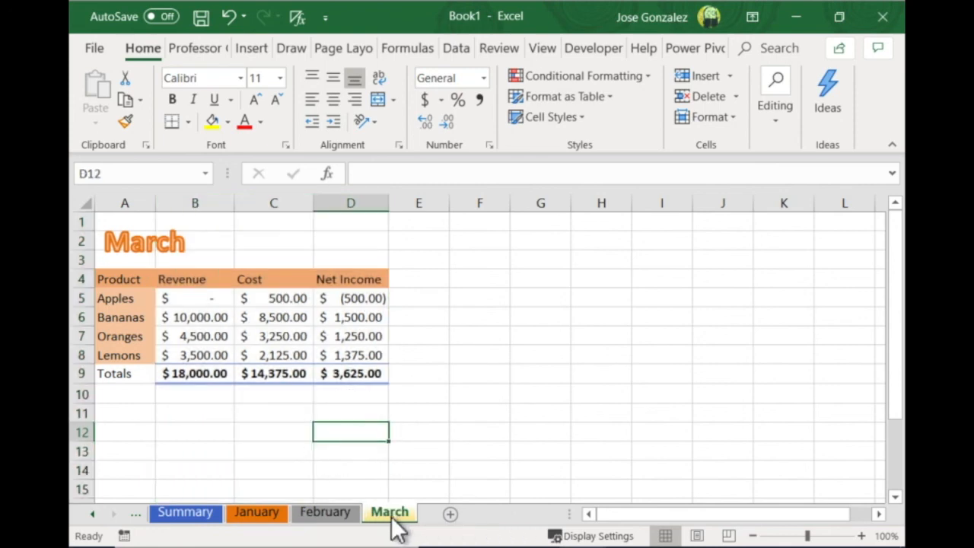
click(328, 512)
click(342, 473)
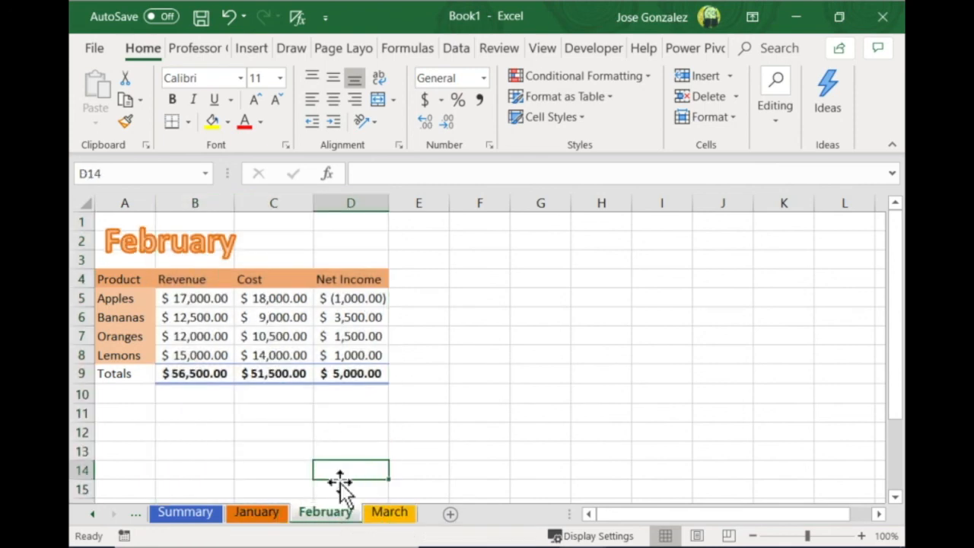
click(252, 516)
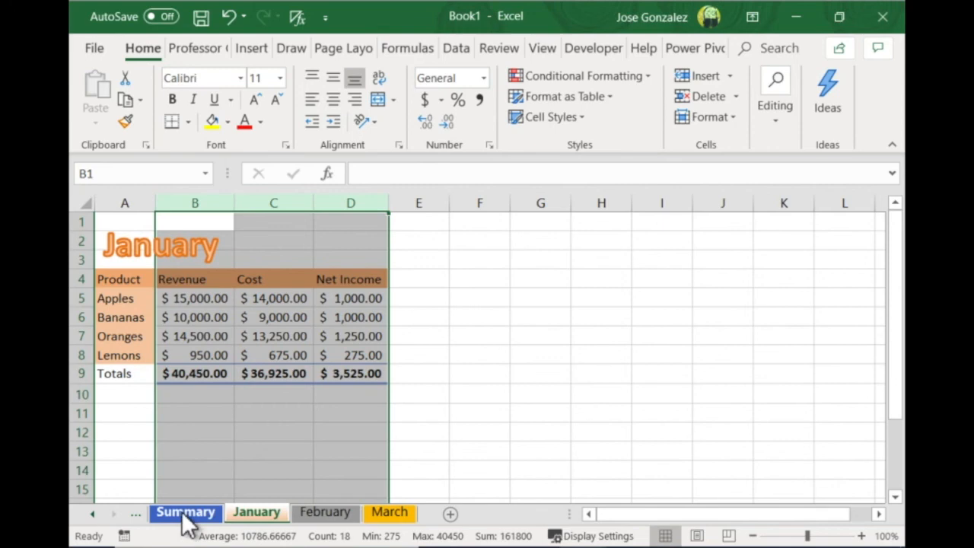
AutoFit columns B through D on the Summary sheet and deselect them
click(183, 513)
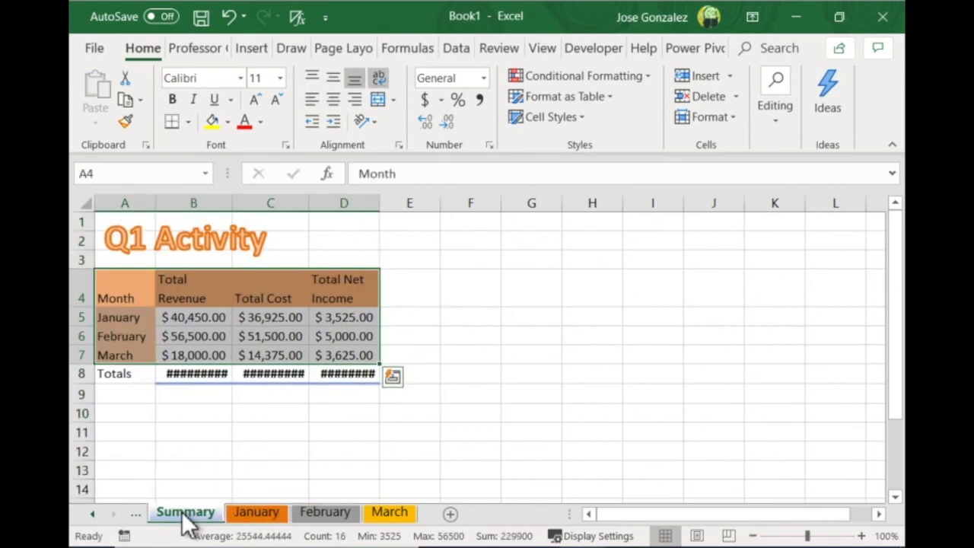
drag(193, 202, 310, 203)
double_click(309, 203)
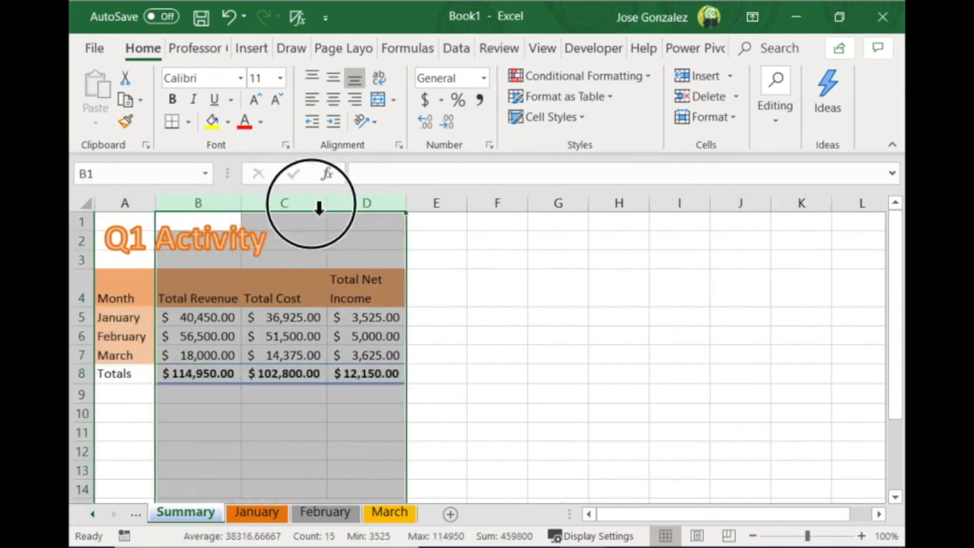
click(276, 454)
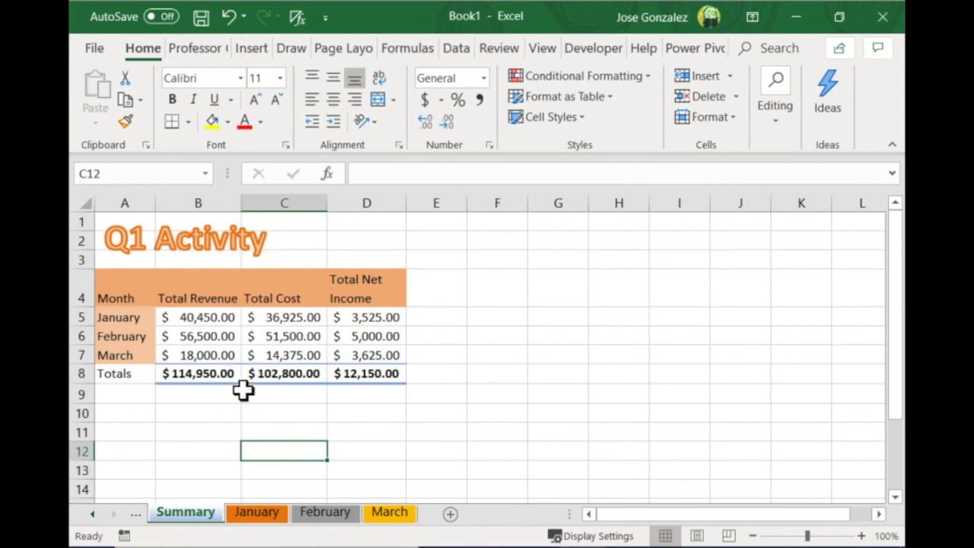
Trace January's total revenue link in Summary cell B5 to the SUM formula in B9 on the January sheet
click(228, 321)
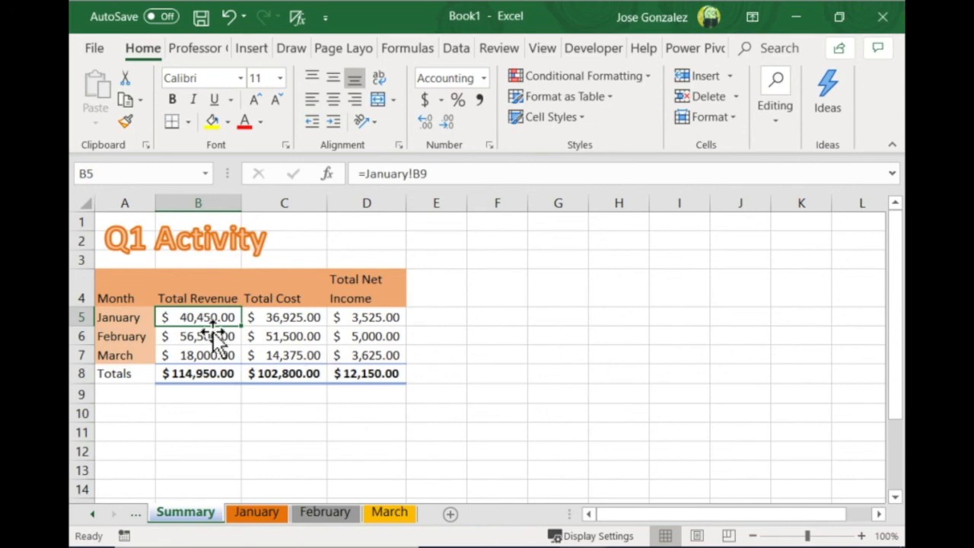
click(257, 513)
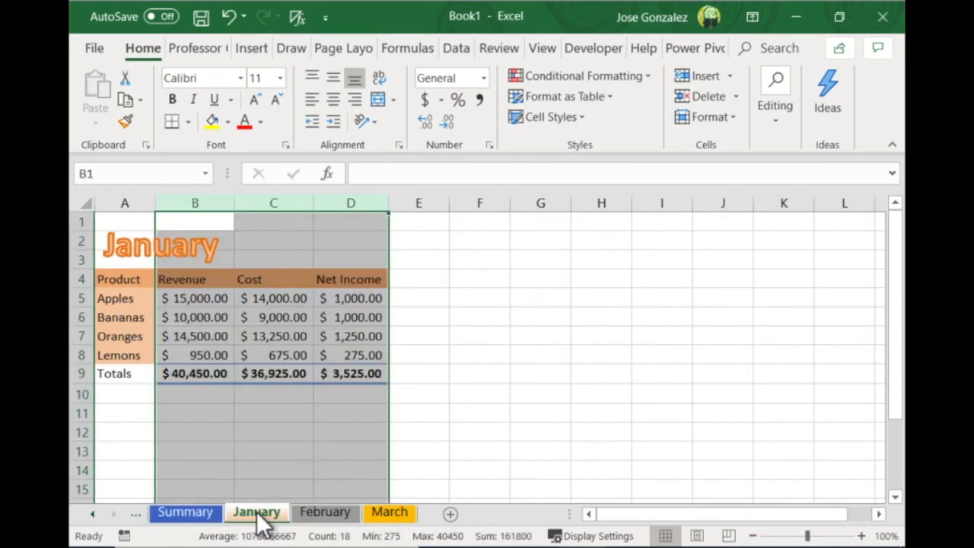
click(210, 380)
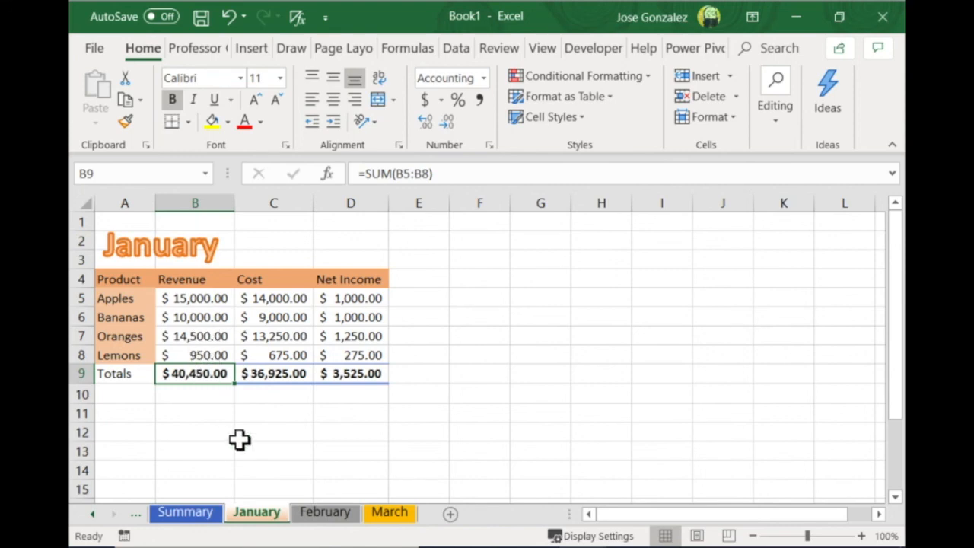
click(202, 514)
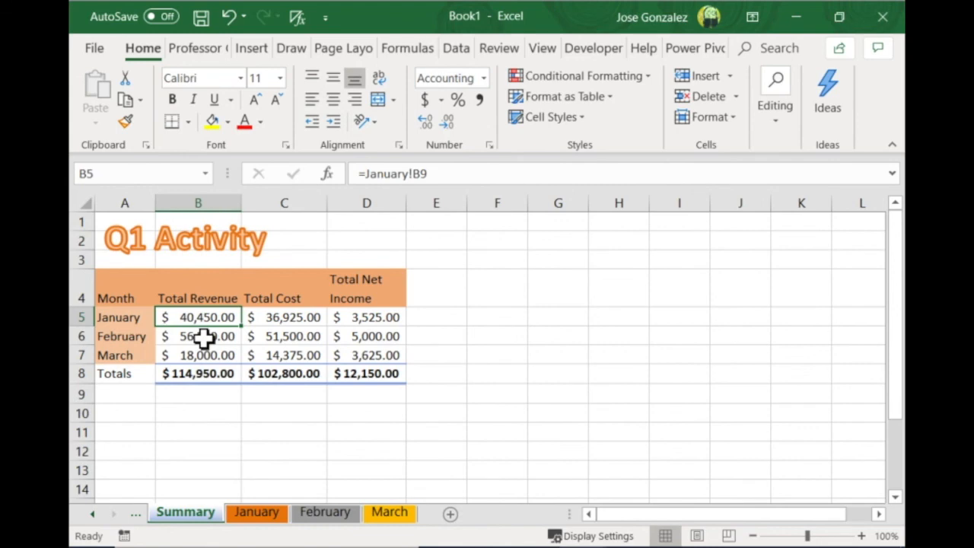
scroll(209, 318, right, 1)
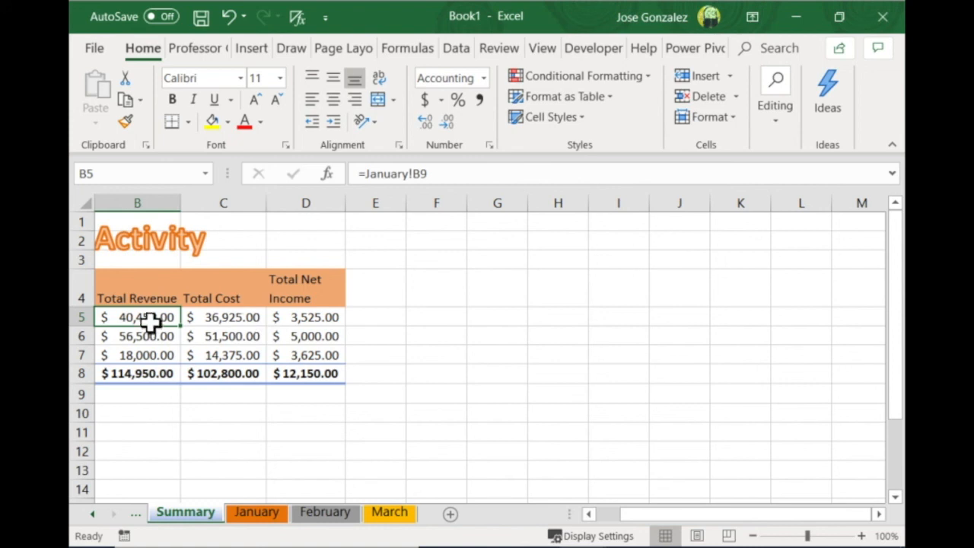
click(588, 513)
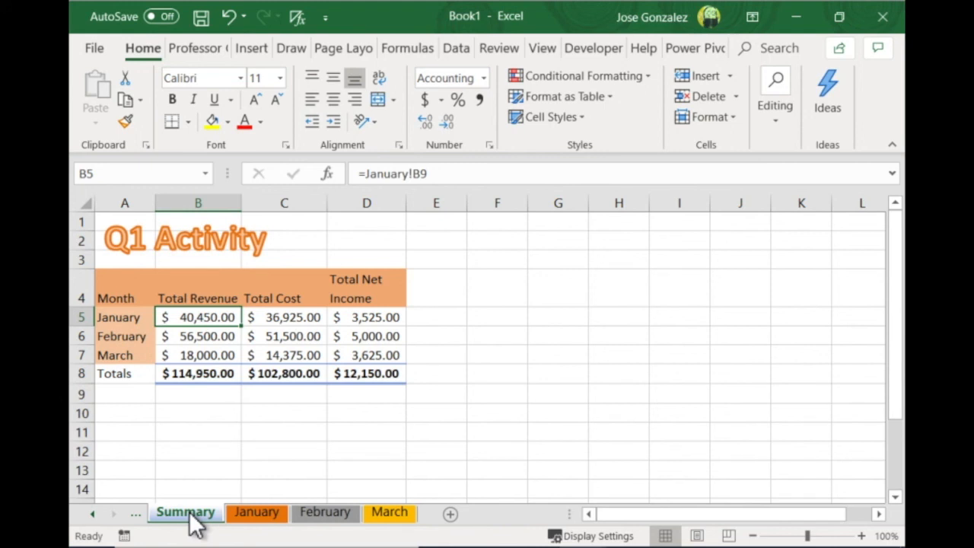
Review the updated bars on the Q1 Activity Chart sheet and return to the Summary sheet
click(138, 515)
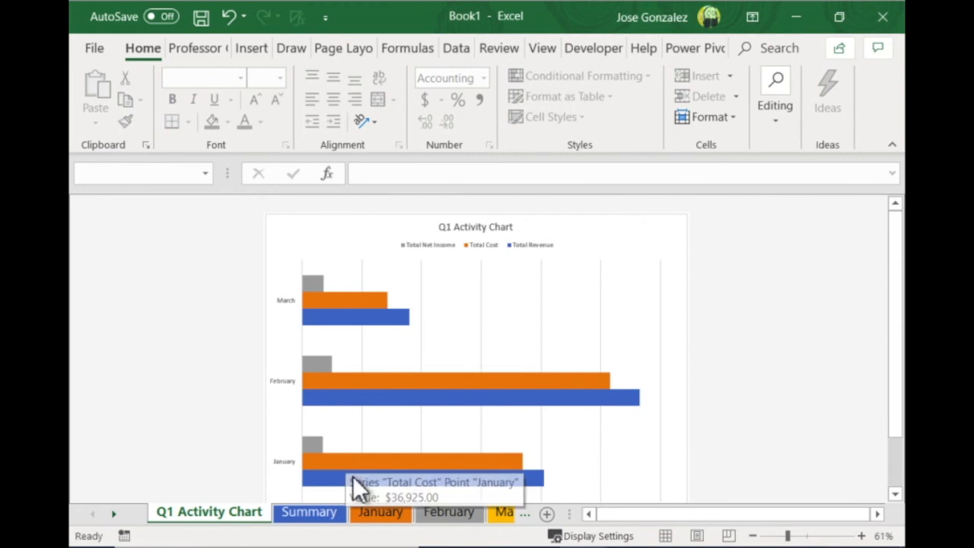
mouse_move(353, 477)
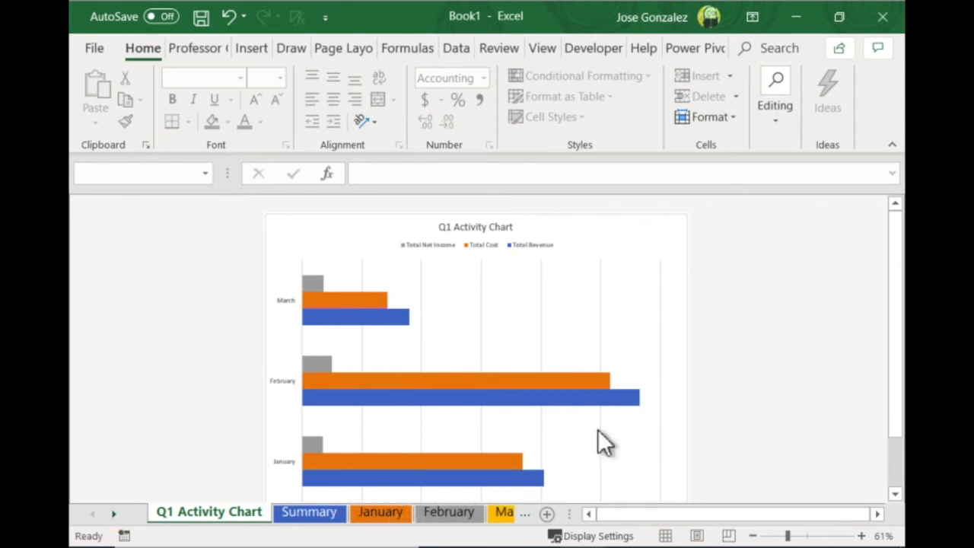
click(308, 511)
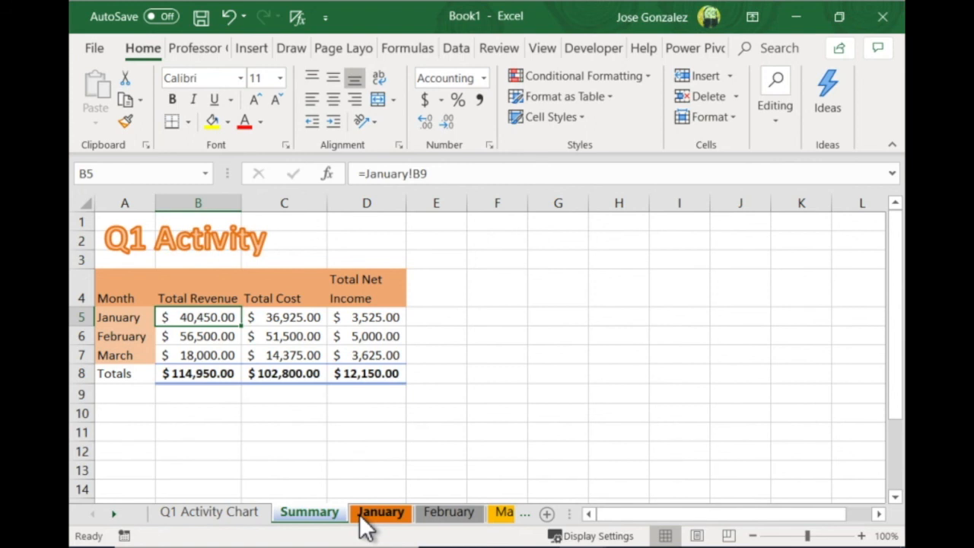
Examine the Summary table and the cross-sheet reference formula in cell B5
scroll(319, 524, right, 1)
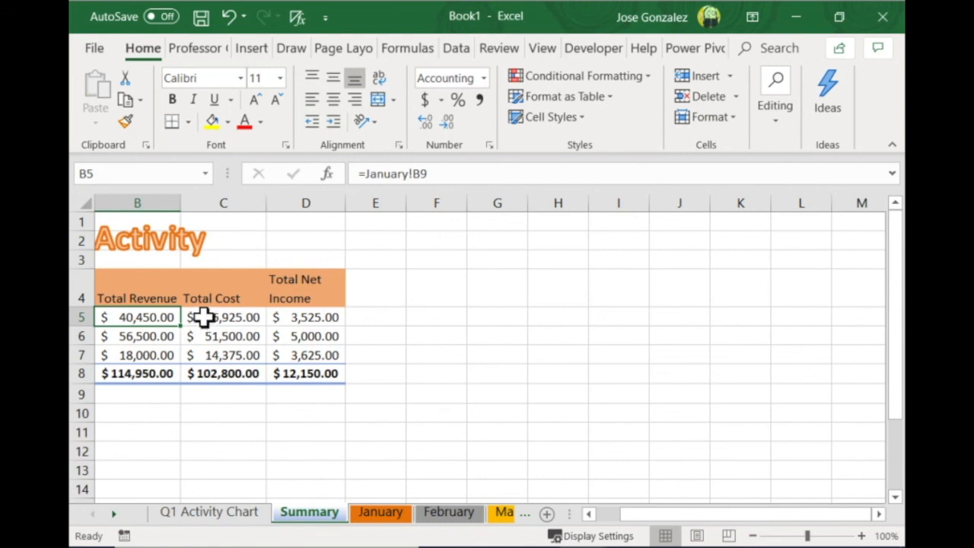
click(656, 518)
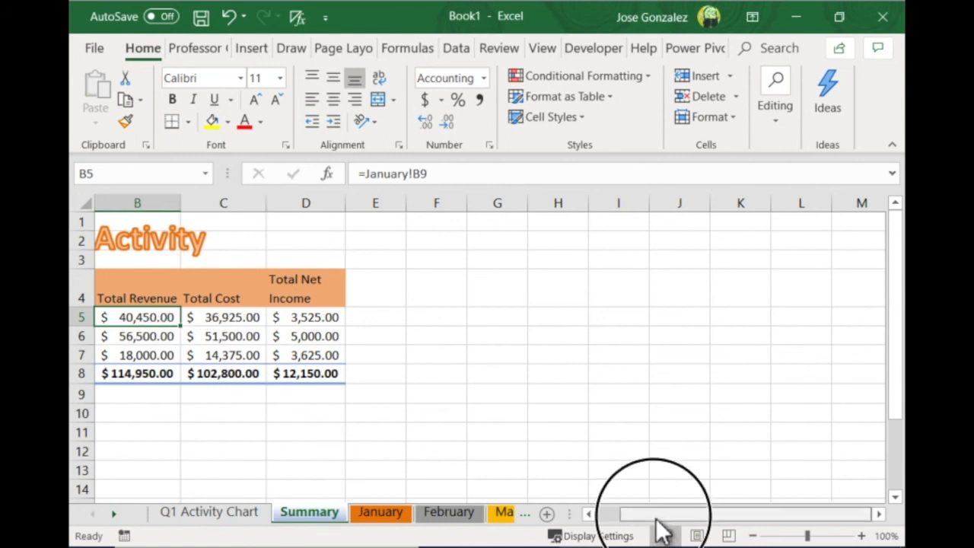
drag(656, 520, 546, 522)
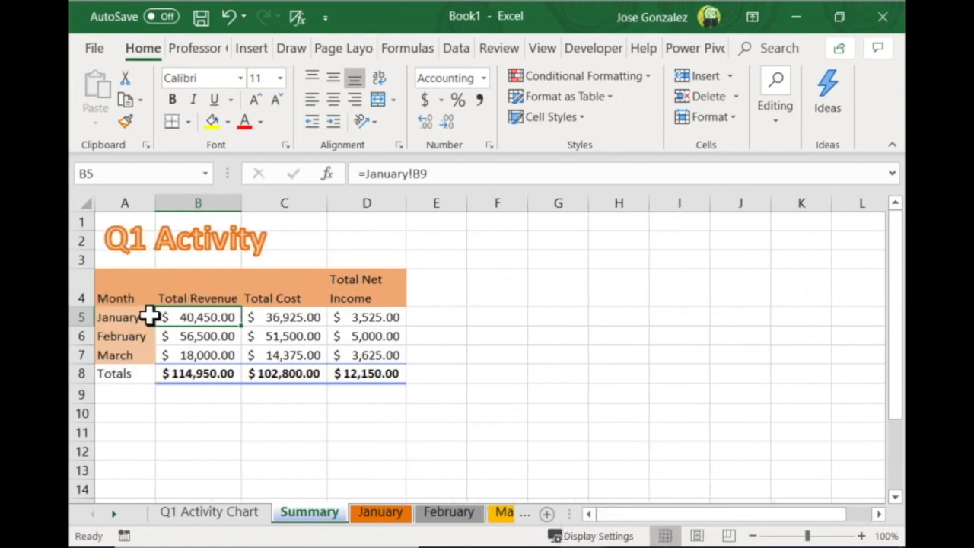
scroll(183, 317, right, 2)
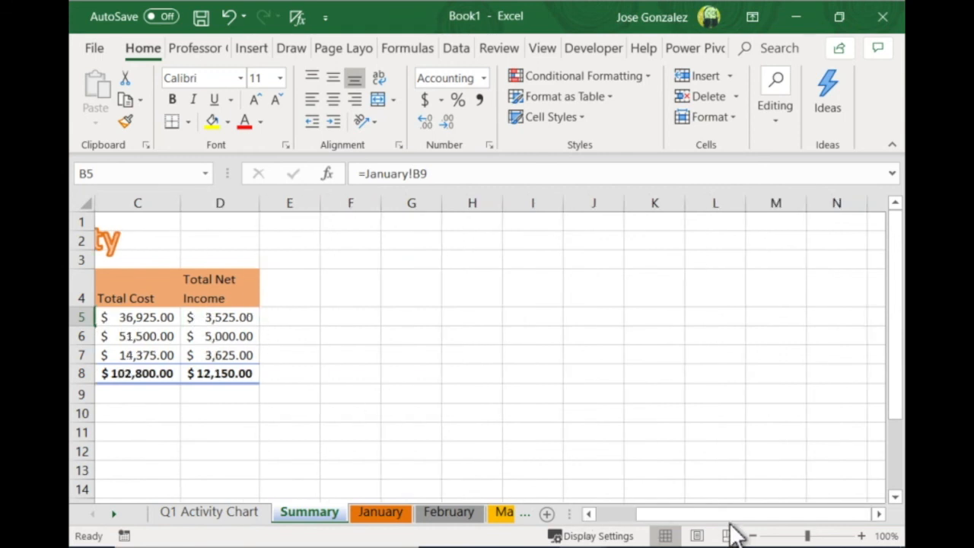
drag(694, 517, 561, 517)
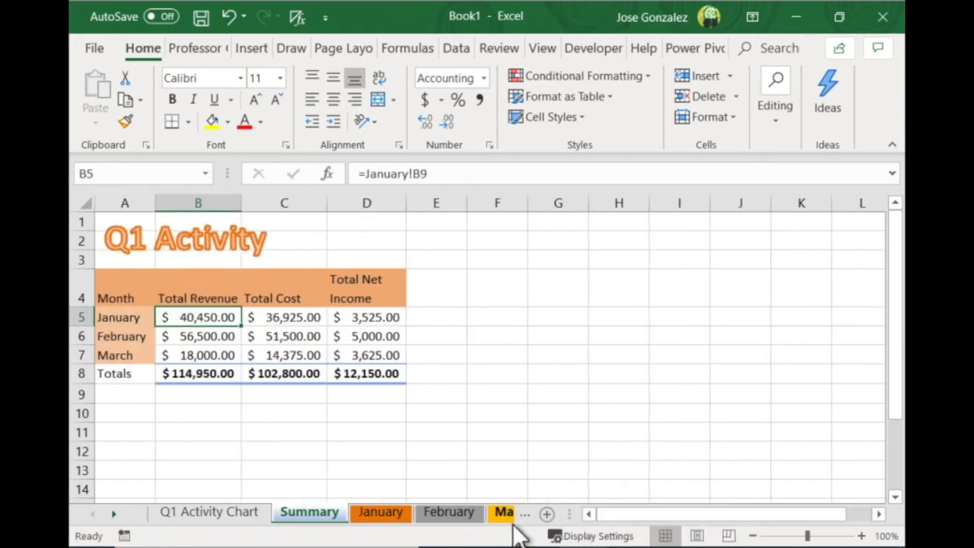
click(207, 319)
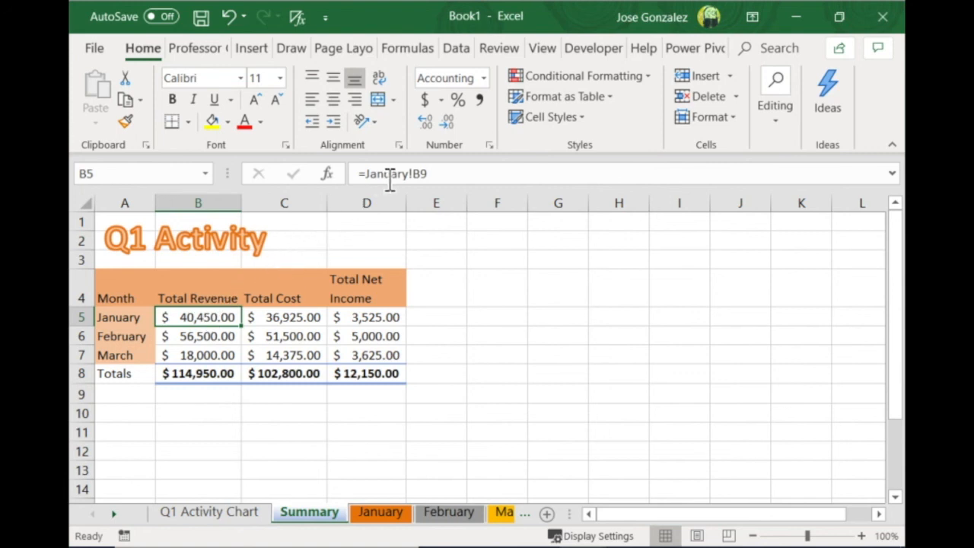
scroll(385, 179, right, 1)
scroll(378, 181, left, 1)
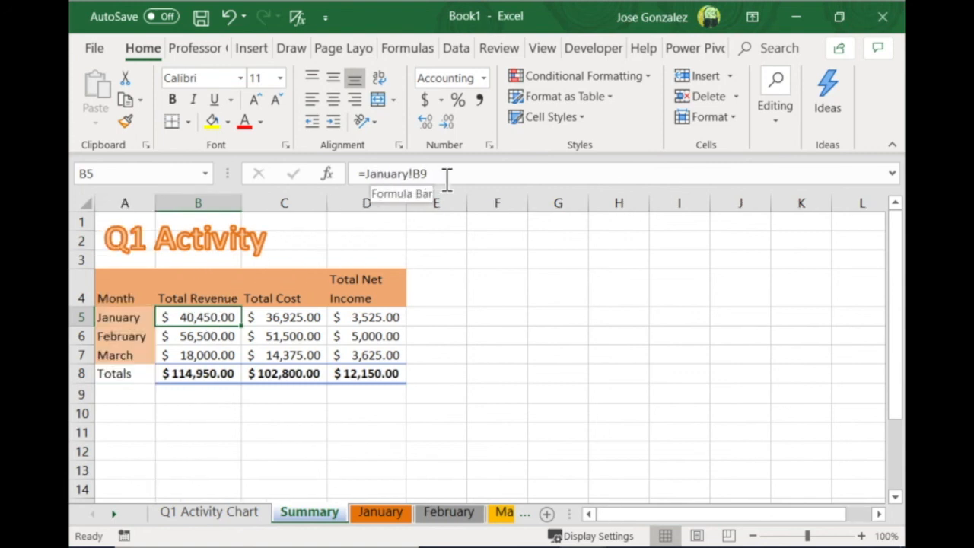